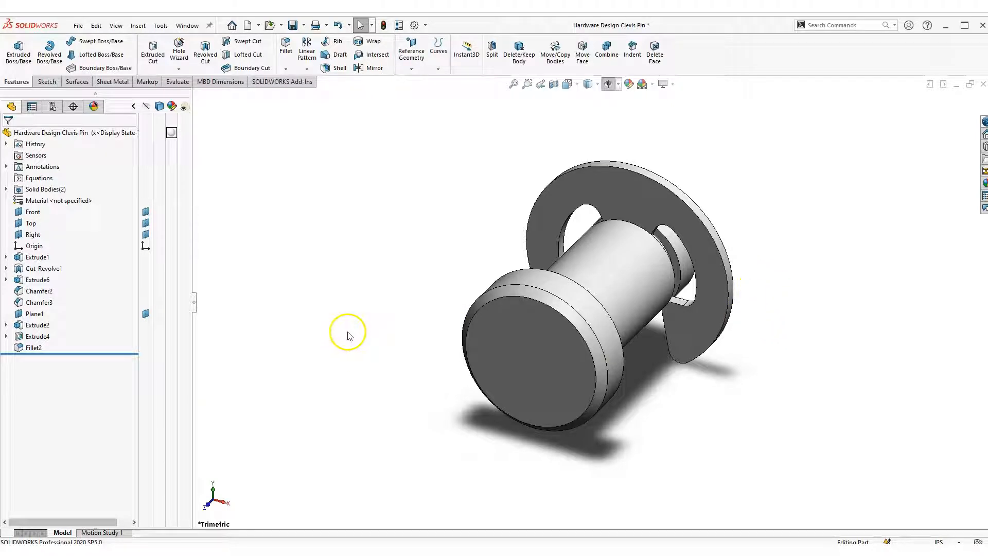
click(427, 312)
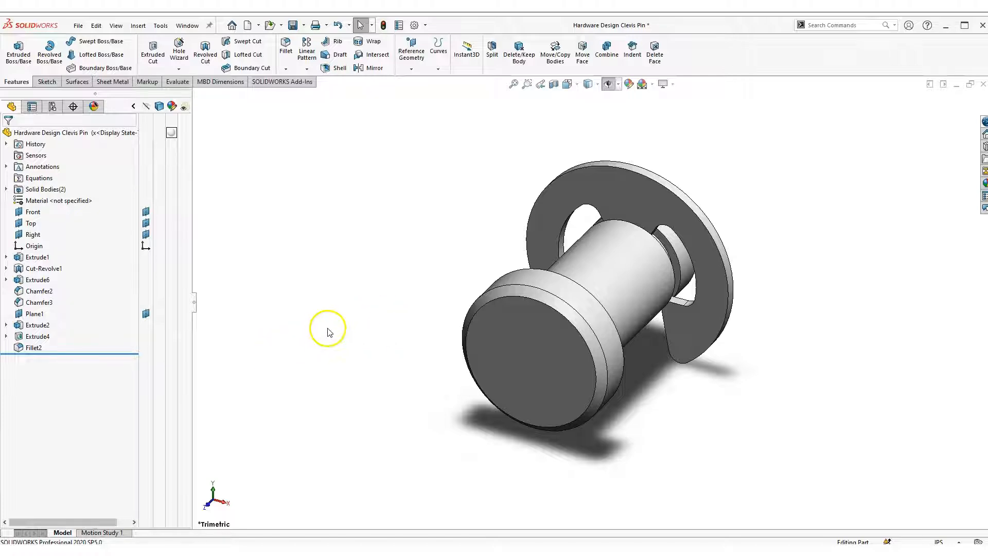
click(337, 229)
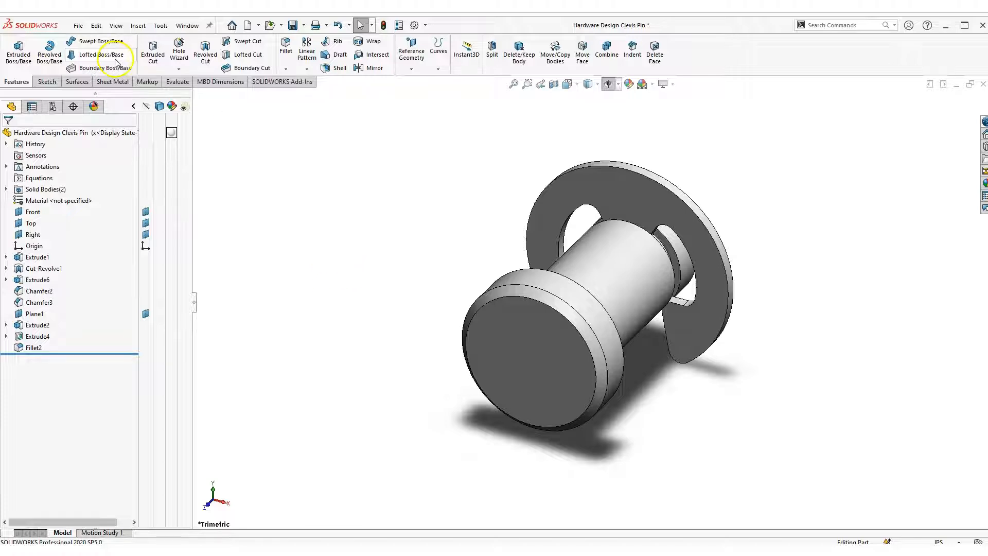
Step: Create a new part document from the Tutorial part template
click(78, 25)
click(96, 42)
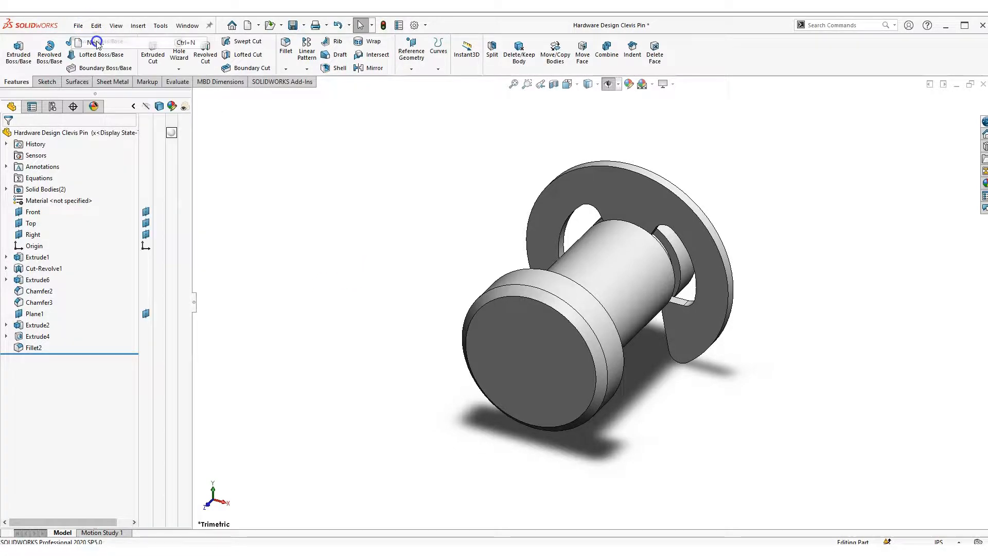
click(206, 158)
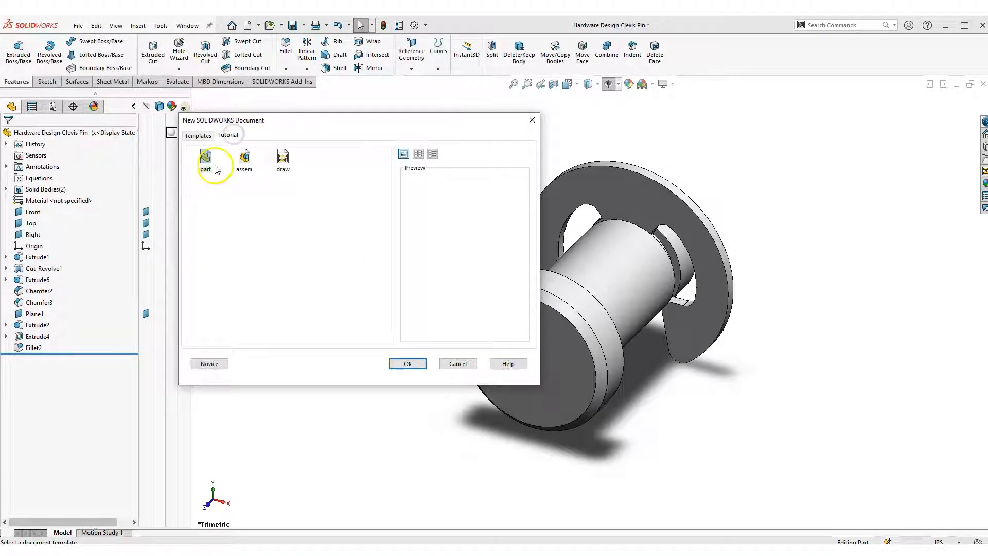
click(408, 364)
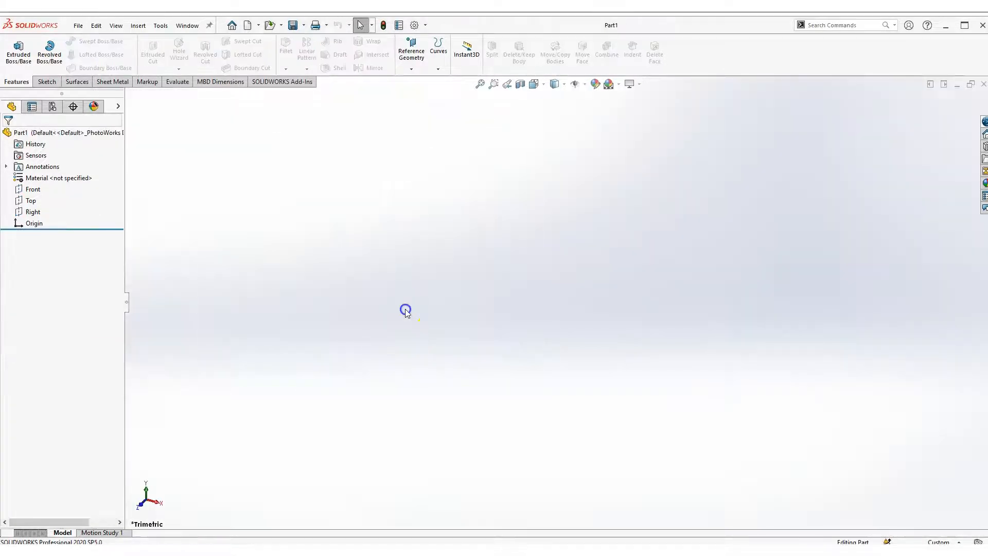
Step: Display the Front, Top and Right reference planes and set the document units to IPS (inch, pound, second)
click(585, 85)
click(592, 98)
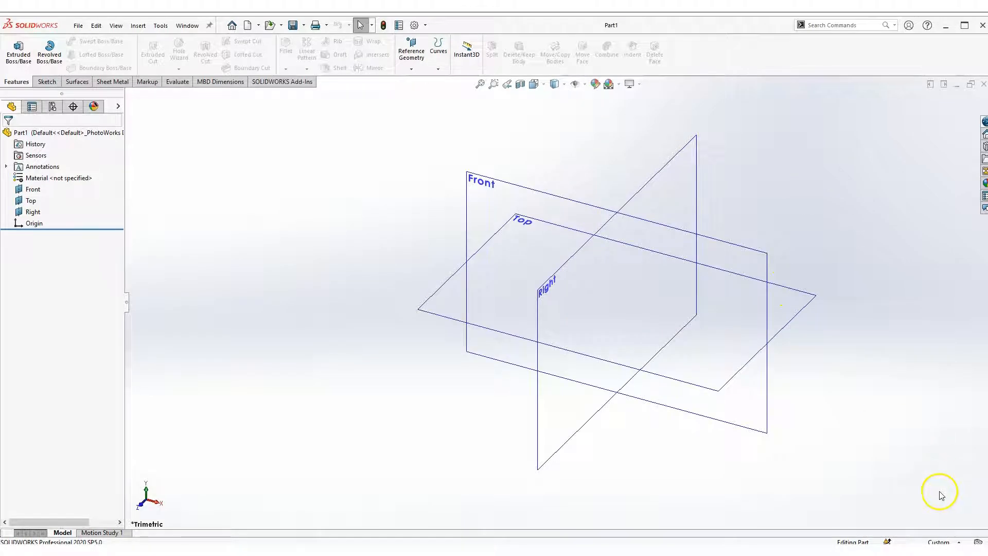
click(950, 542)
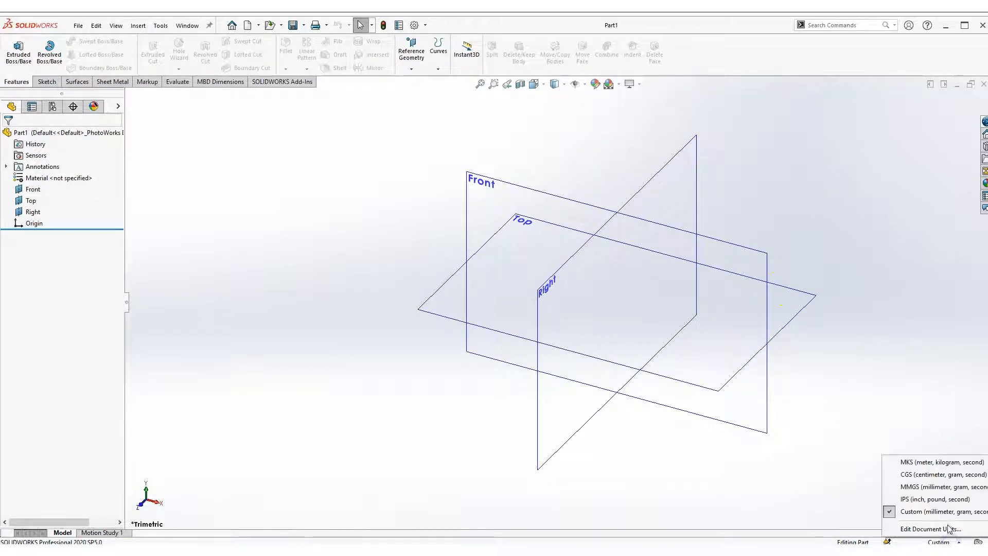
click(944, 499)
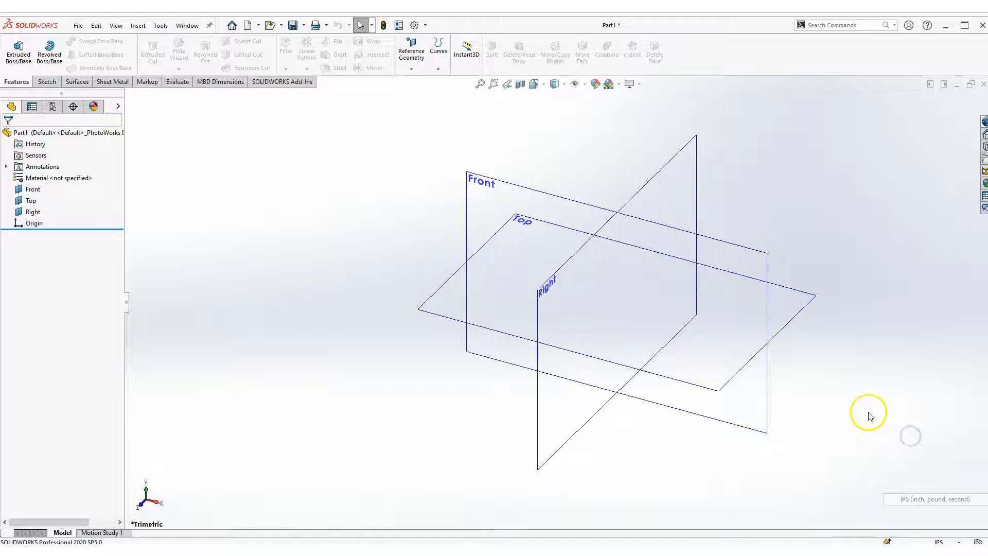
click(405, 385)
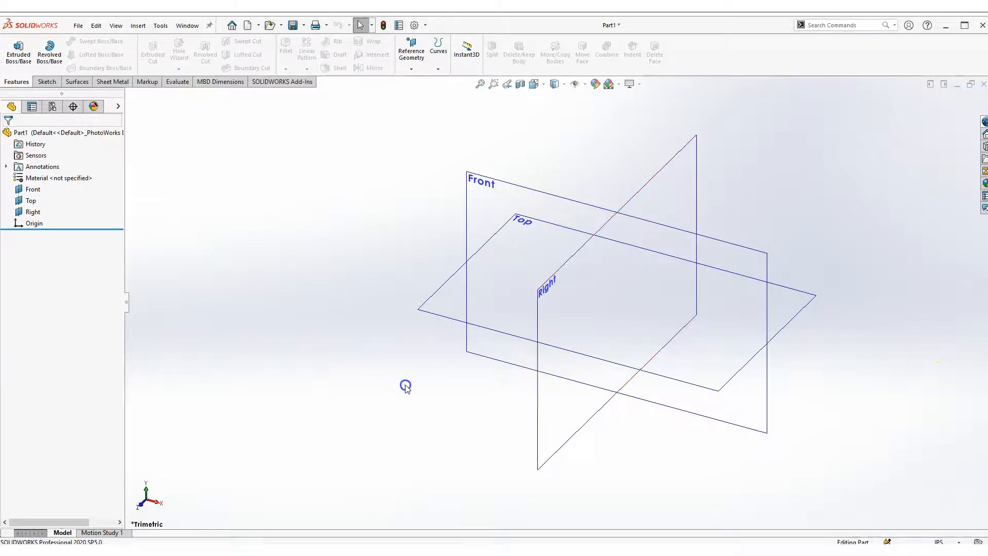
click(359, 389)
key(f)
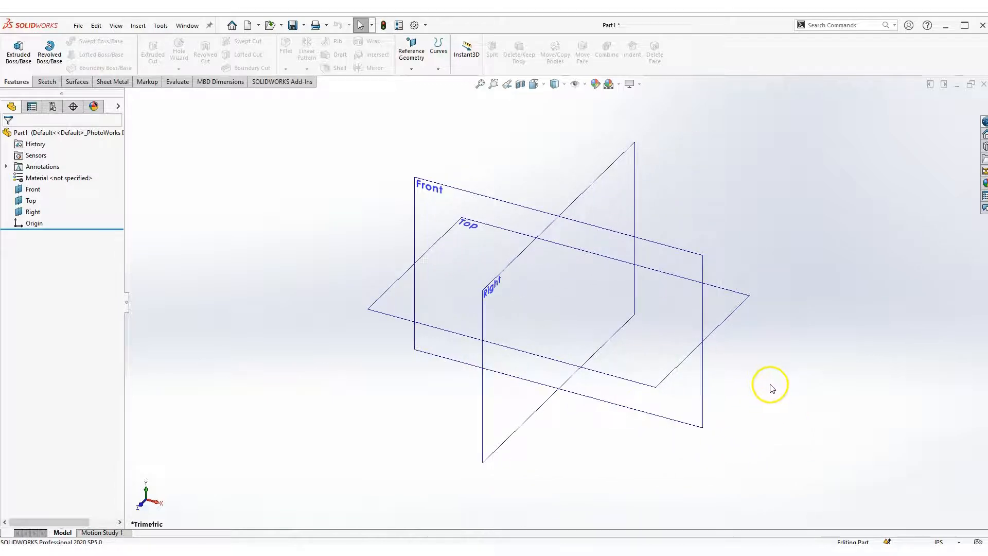
Step: Start a sketch on the Front plane and draw a circle about 2.15 in in diameter centred on the origin
click(447, 197)
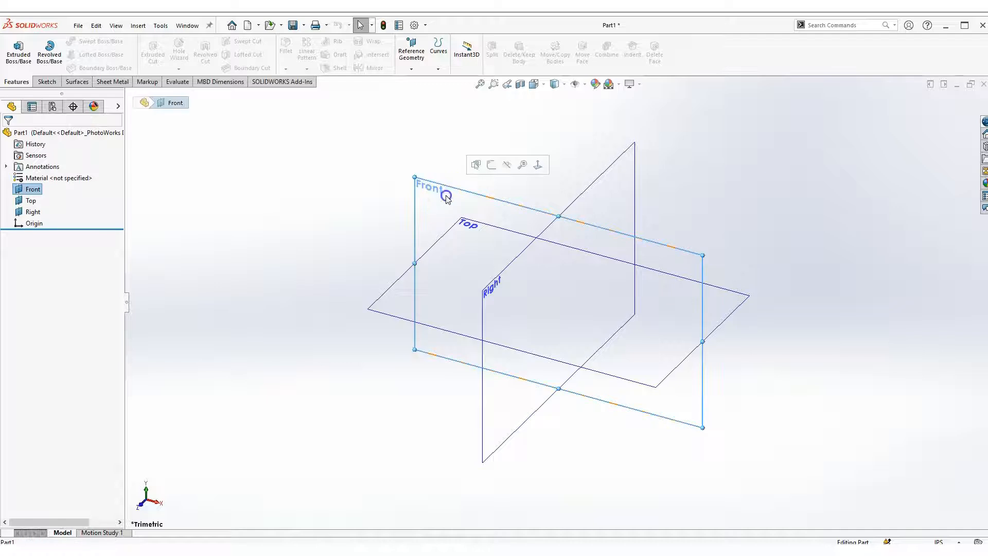
click(492, 166)
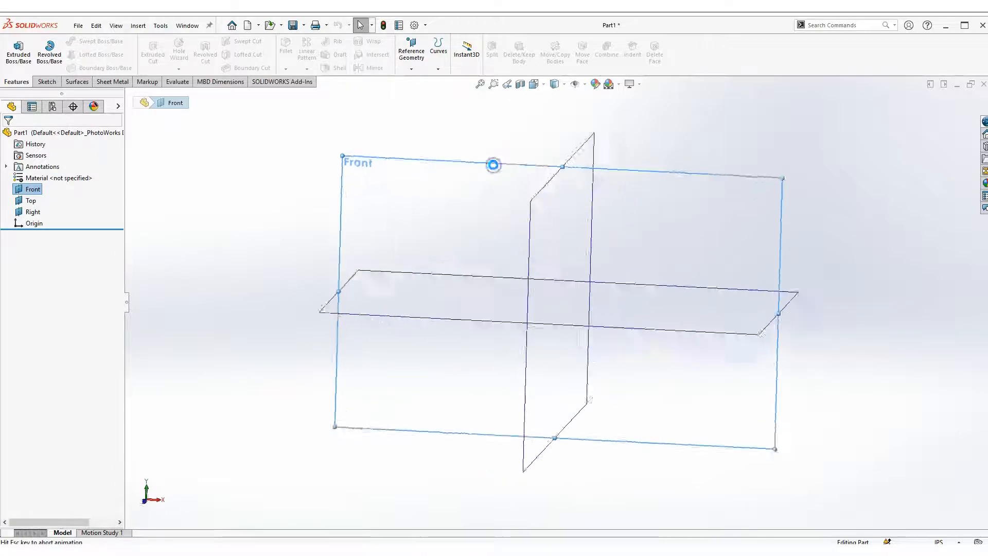
click(690, 110)
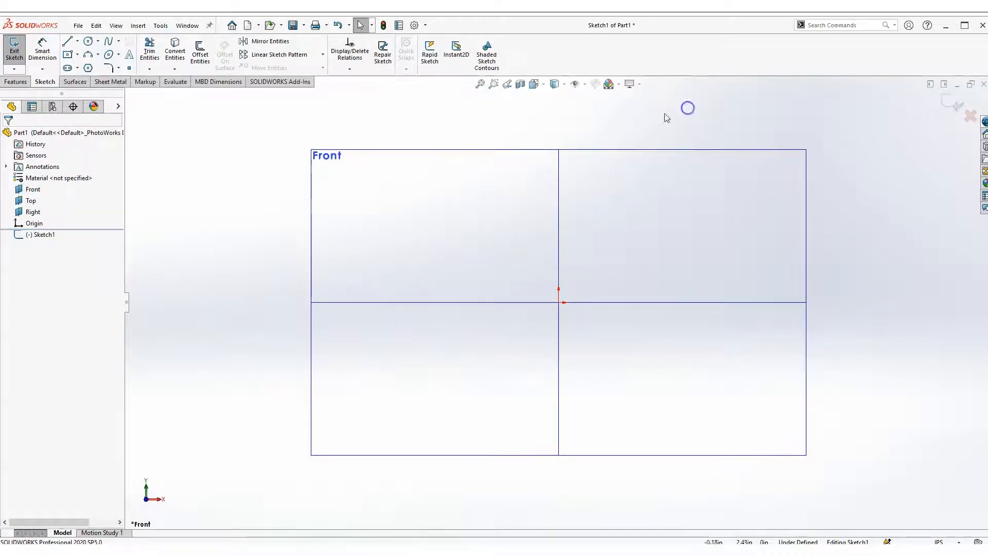
click(89, 45)
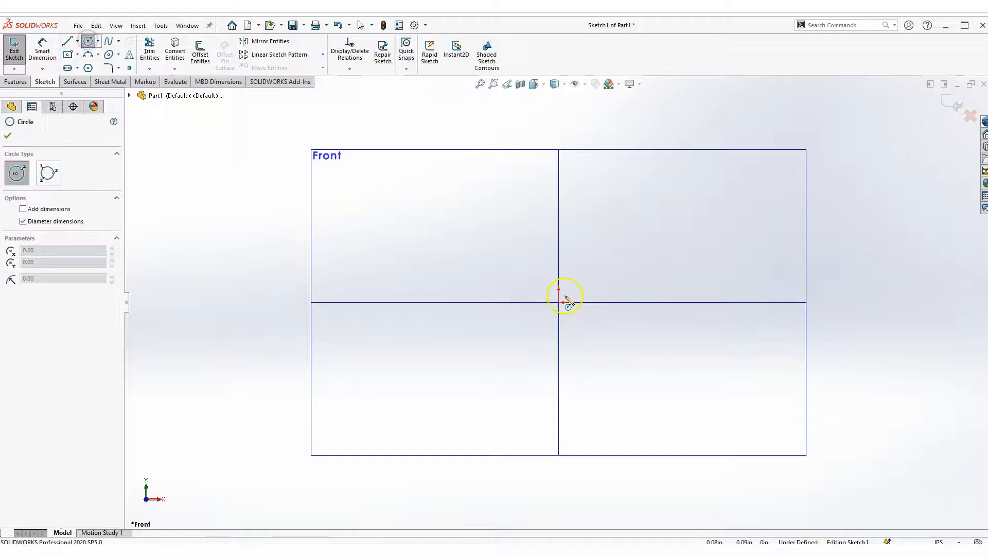
click(559, 303)
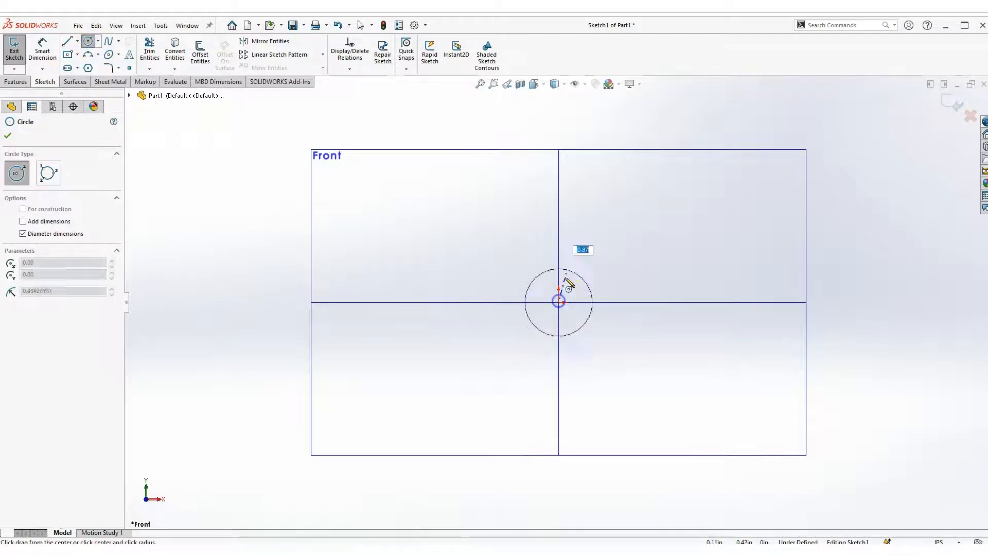
click(613, 239)
key(Escape)
click(860, 298)
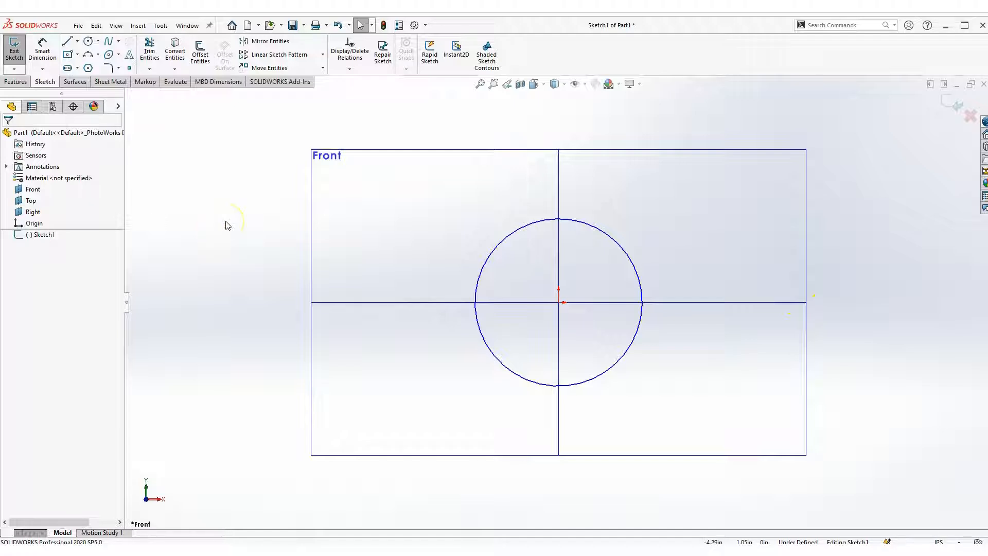
Step: Dimension the circle's diameter to 0.25 in and hide the reference planes
click(42, 52)
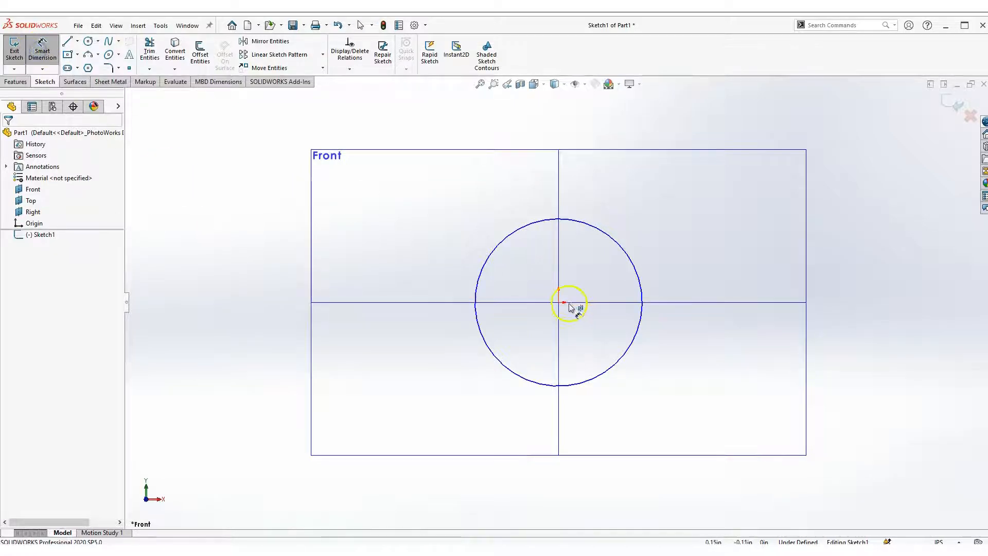
click(483, 274)
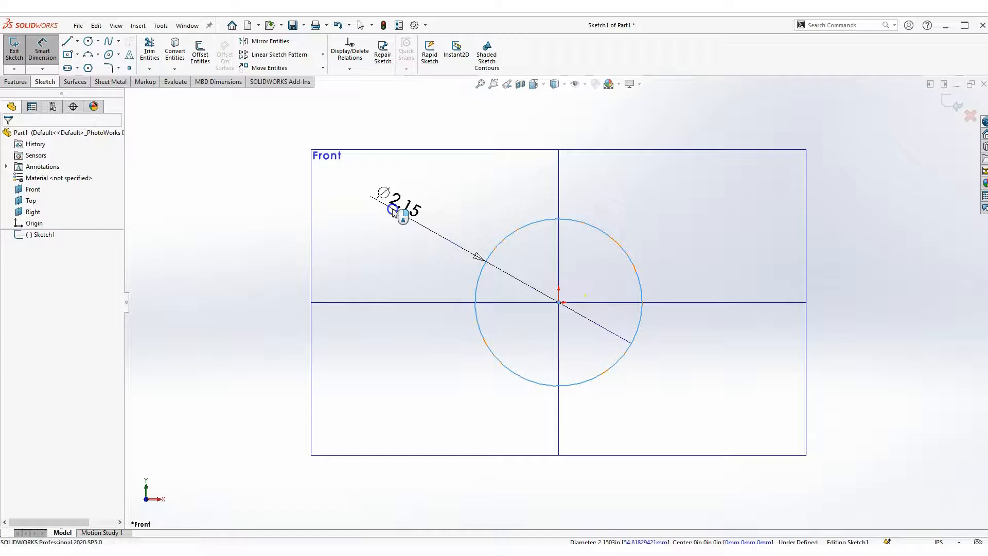
click(397, 211)
text(.25)
key(Return)
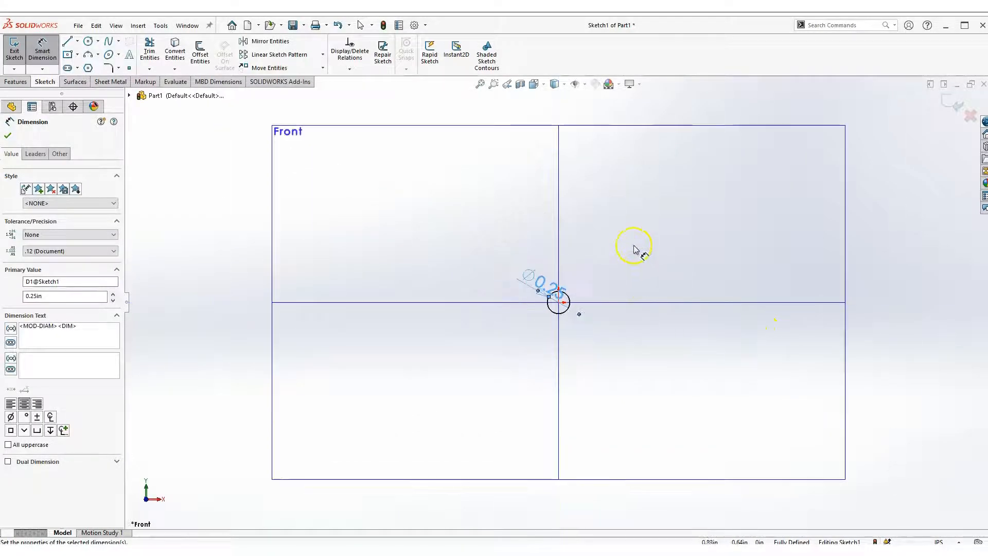
click(569, 122)
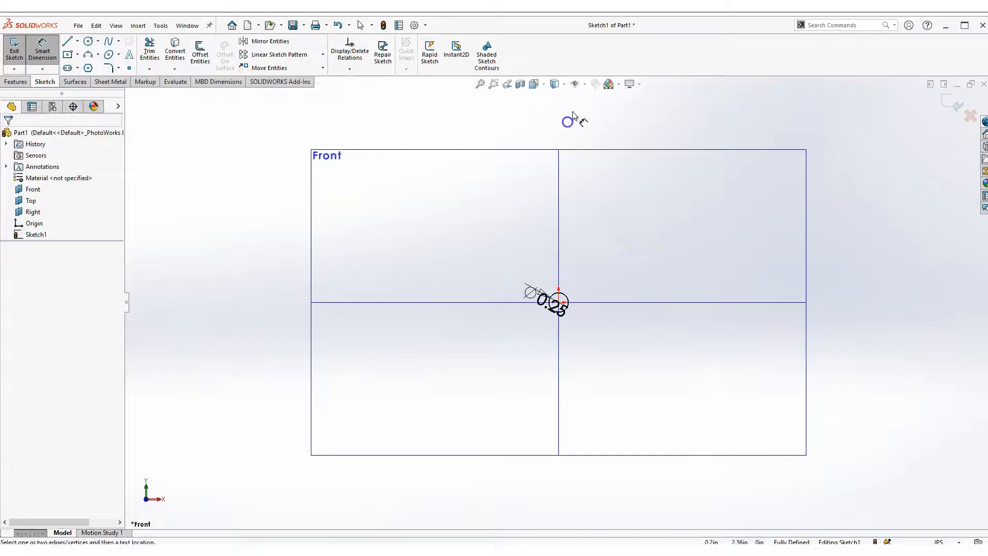
click(575, 84)
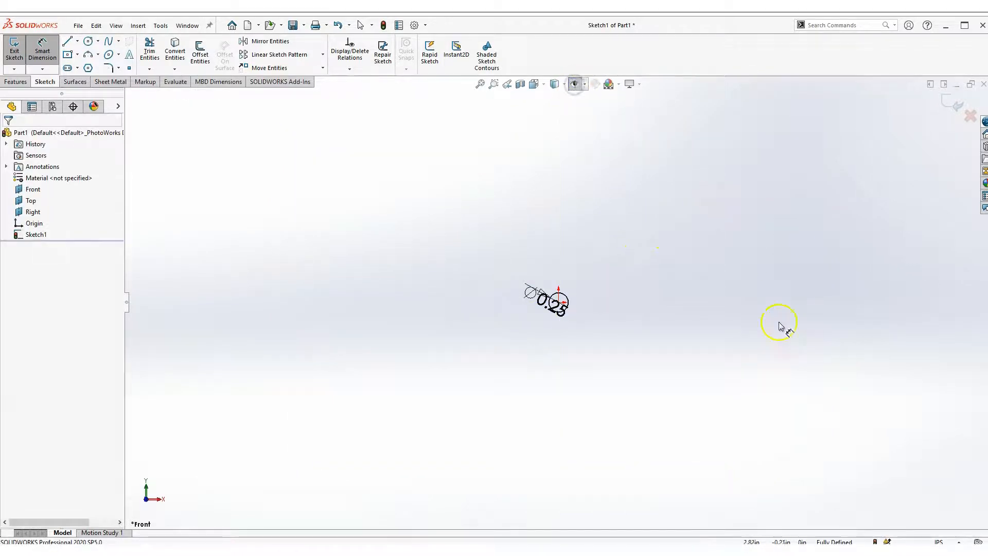
Step: Extrude the circle as a boss with the Mid Plane end condition and a depth of 0.5 in
right_click(643, 258)
mouse_move(745, 304)
middle_down()
mouse_move(624, 329)
mouse_move(548, 367)
mouse_move(600, 324)
mouse_move(607, 311)
mouse_move(594, 281)
mouse_move(598, 320)
mouse_move(572, 307)
mouse_move(577, 373)
mouse_move(615, 331)
mouse_move(581, 332)
middle_up()
right_drag(581, 332, 453, 233)
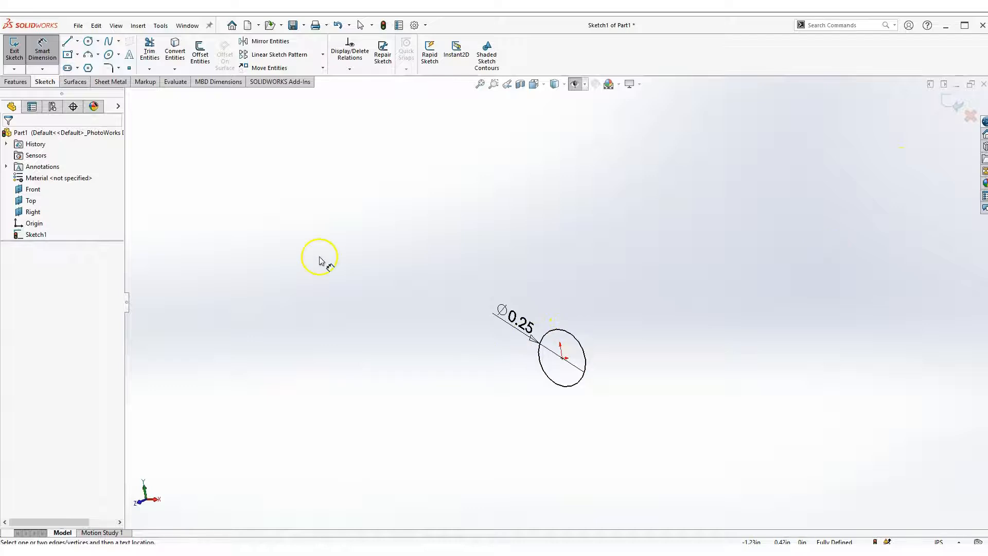
click(16, 81)
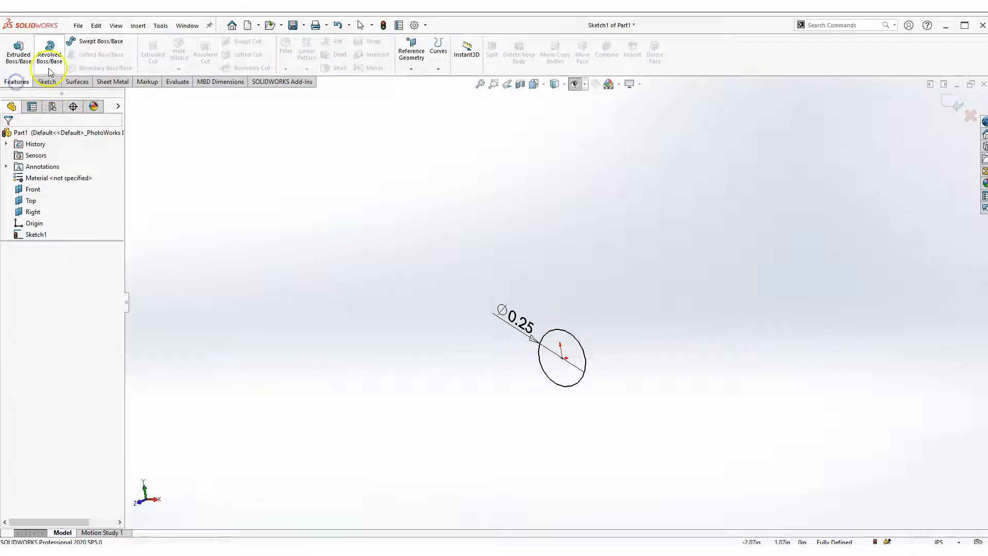
click(19, 53)
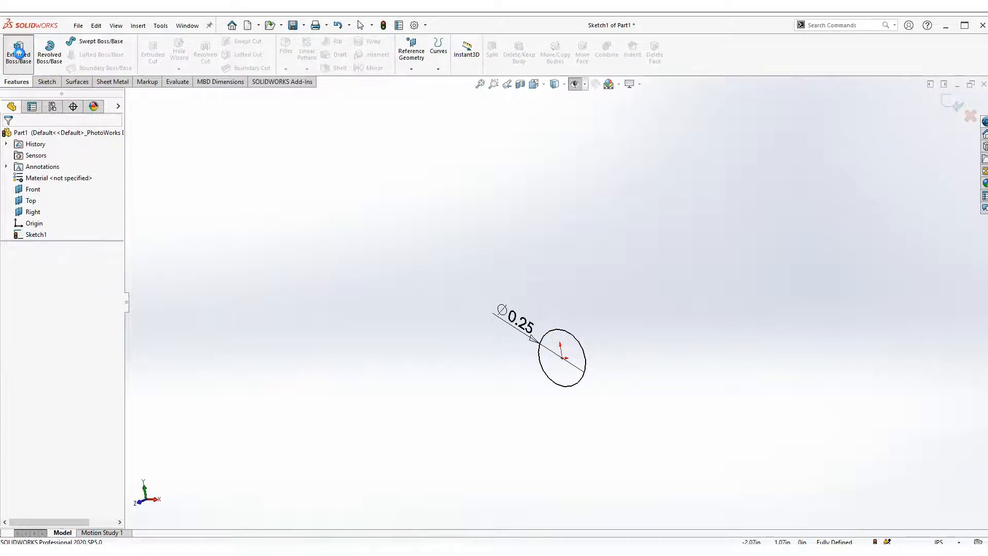
click(40, 197)
click(40, 197)
click(32, 197)
click(48, 241)
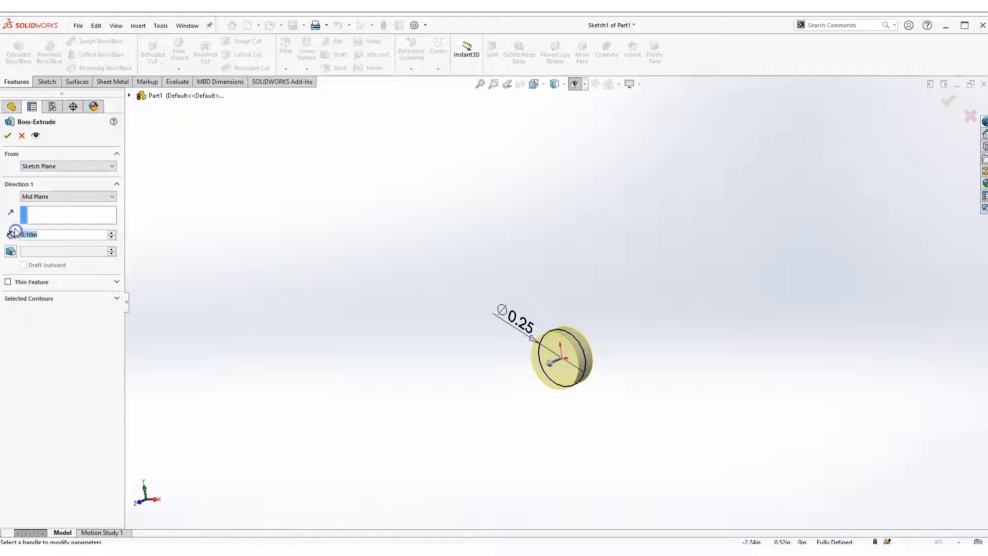
text(0.5)
key(Return)
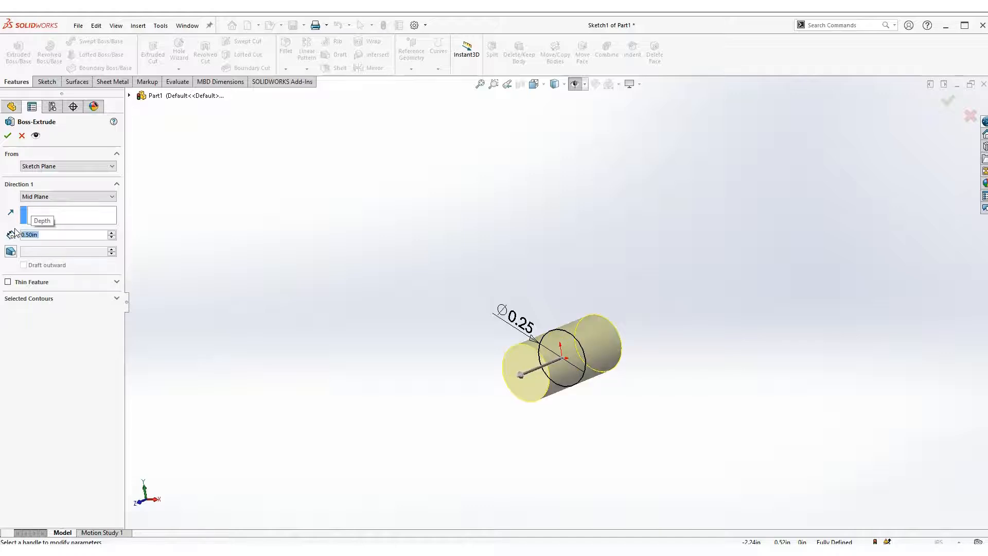
click(8, 136)
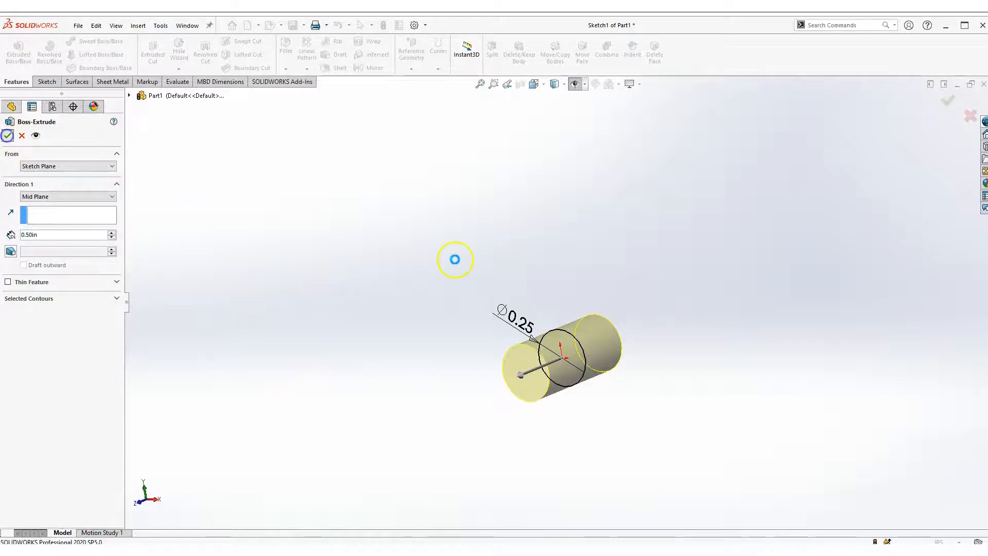
Step: Start a sketch on the shaft's front end face and orient the view normal to it
right_drag(676, 273, 702, 384)
scroll(581, 348, down, 3)
drag(580, 348, 501, 358)
key(Escape)
click(403, 285)
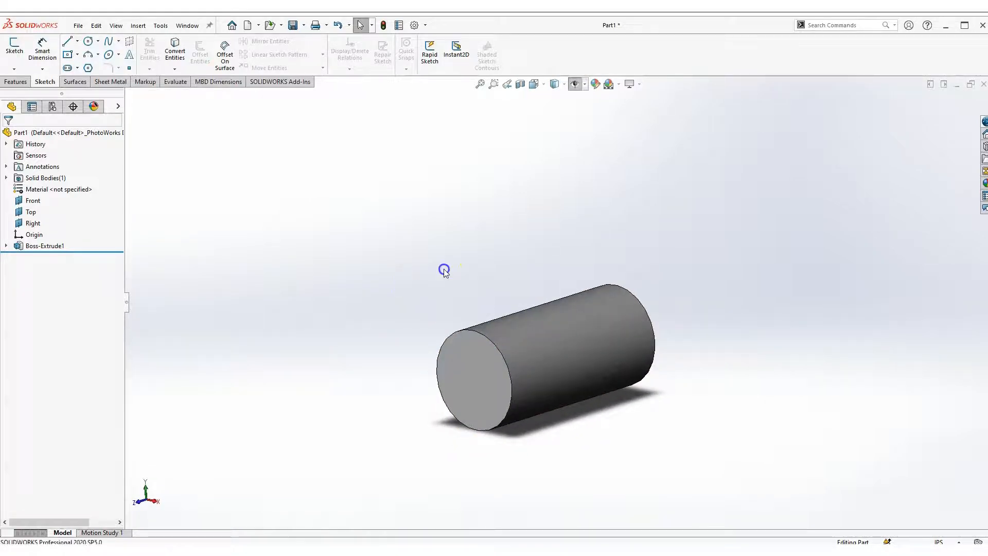
click(482, 364)
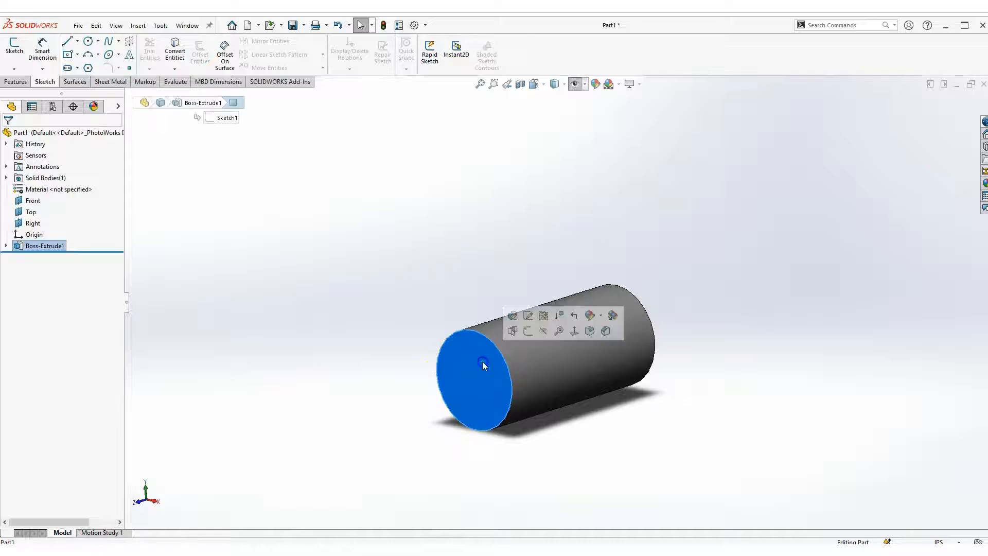
click(528, 331)
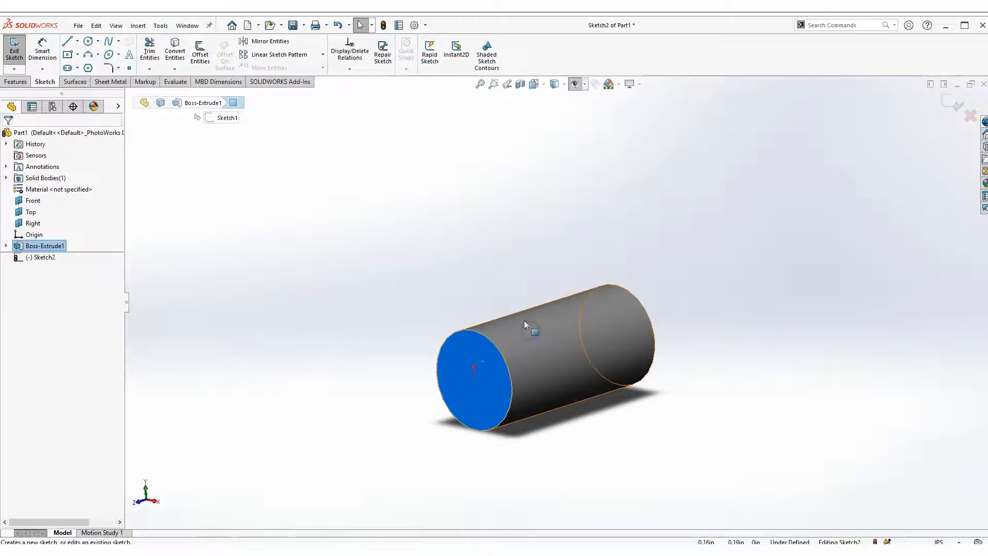
click(456, 233)
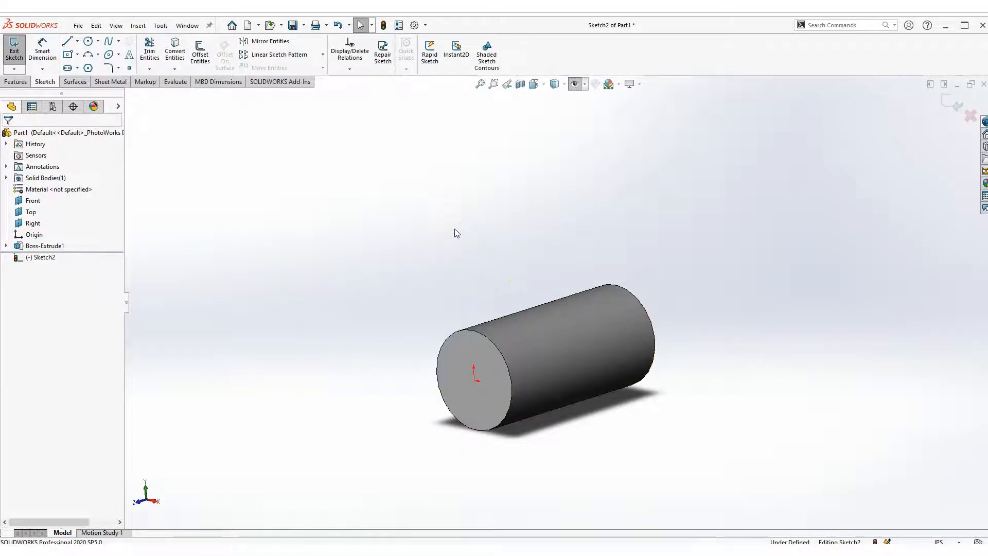
key(space)
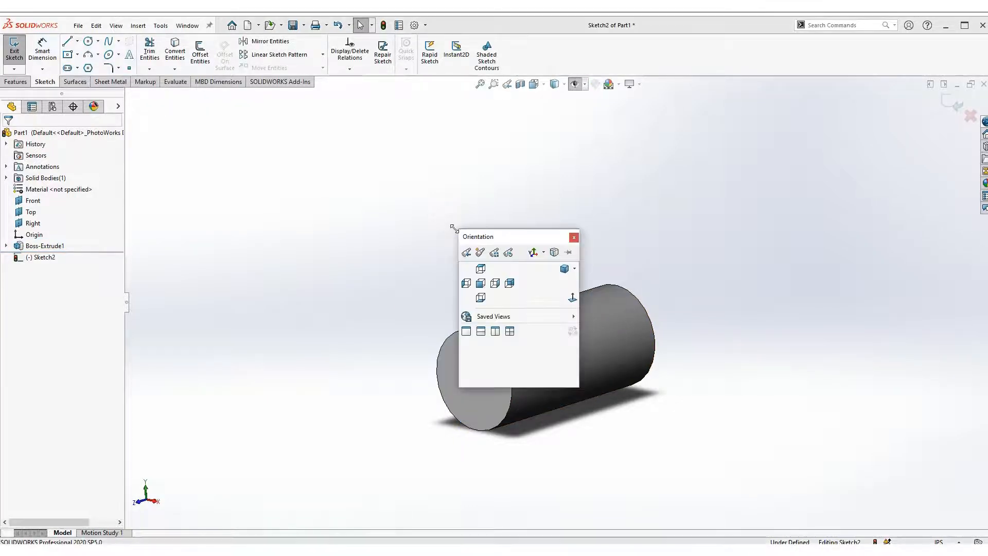
click(573, 299)
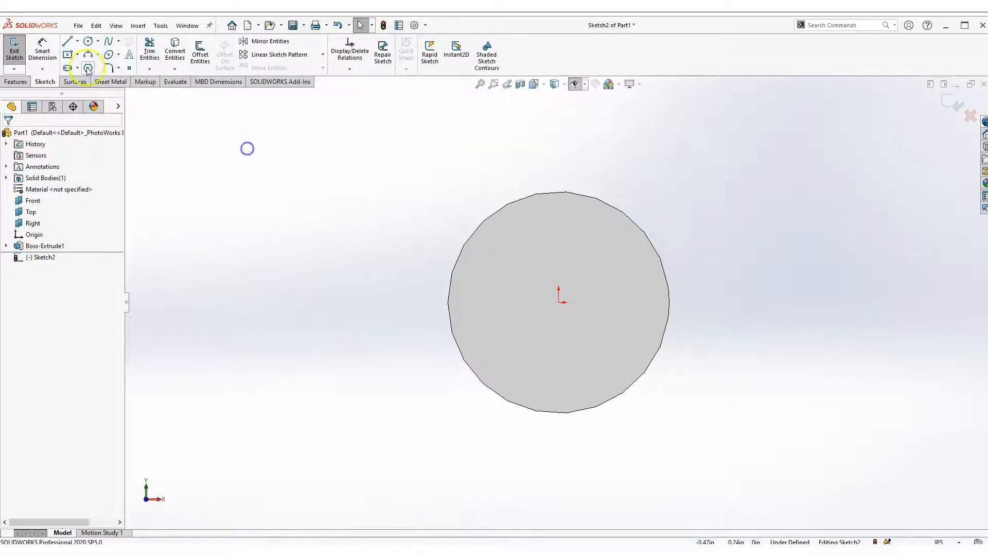
Step: Sketch a circle about 0.44 in in diameter centred on the origin, surrounding the shaft's end face
click(90, 43)
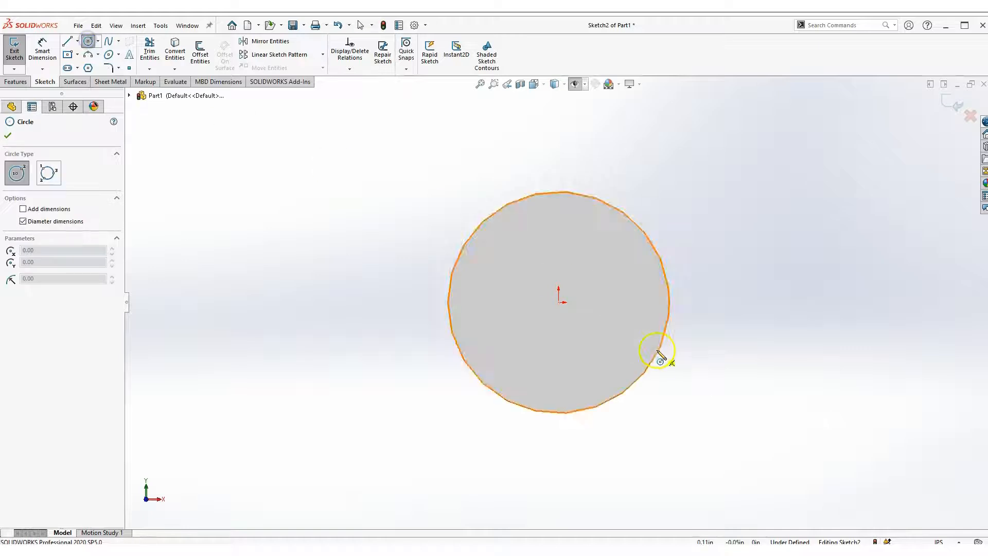
click(560, 303)
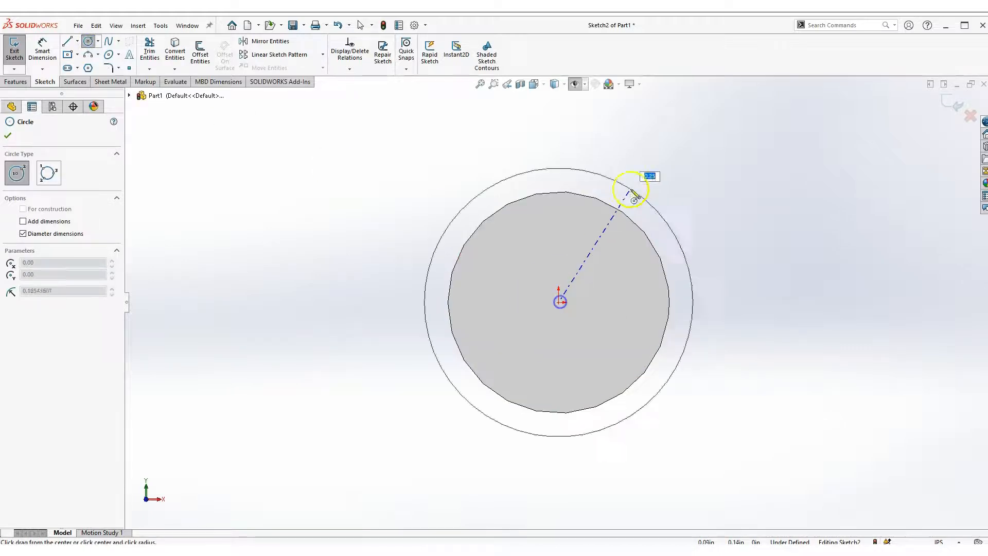
click(676, 144)
key(Escape)
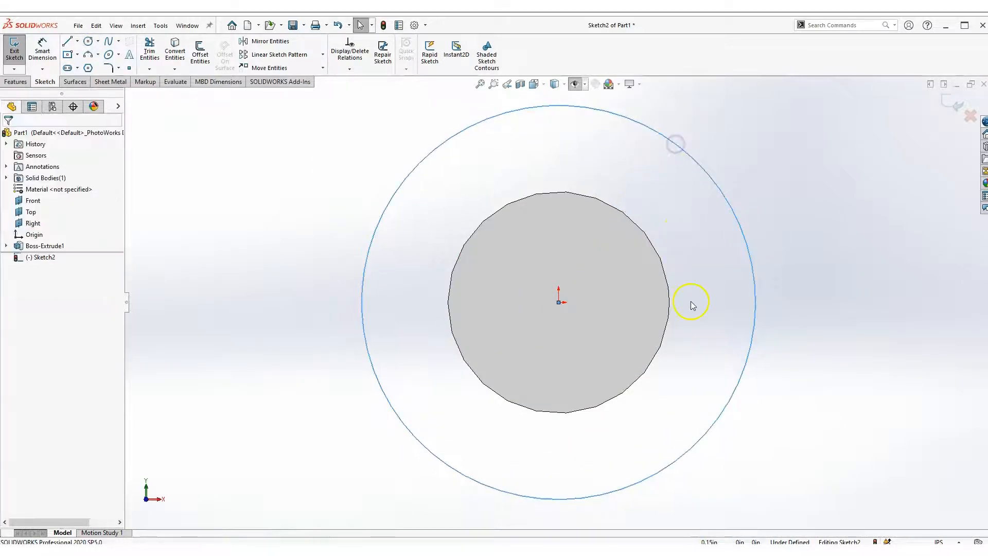
scroll(691, 302, up, 4)
click(732, 244)
click(208, 178)
Step: Dimension the head circle's diameter to 0.5 in
click(42, 51)
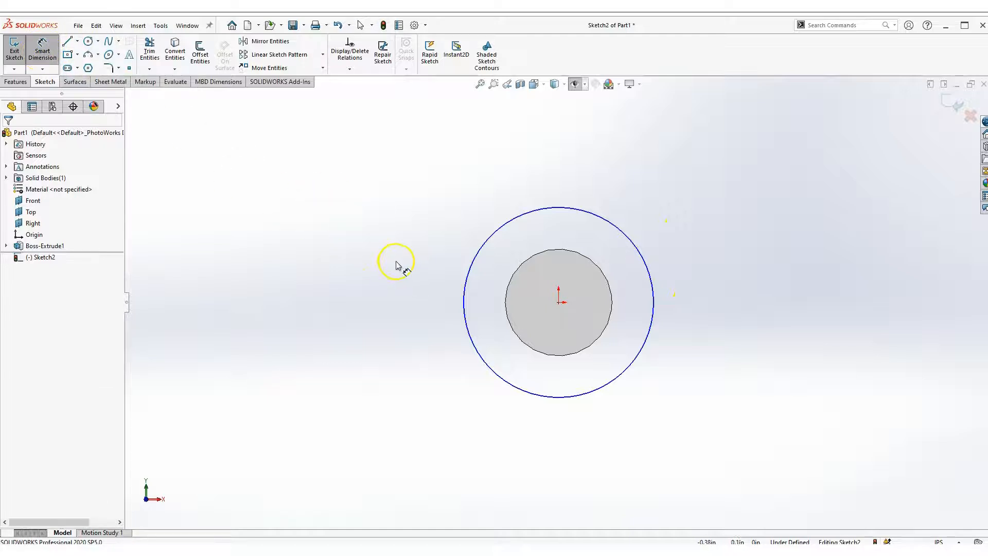
click(467, 270)
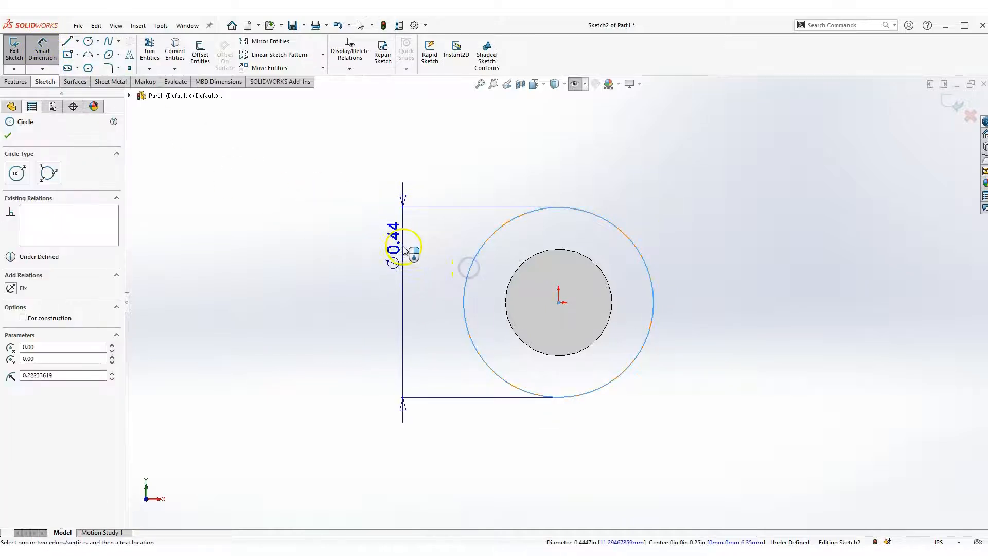
click(402, 276)
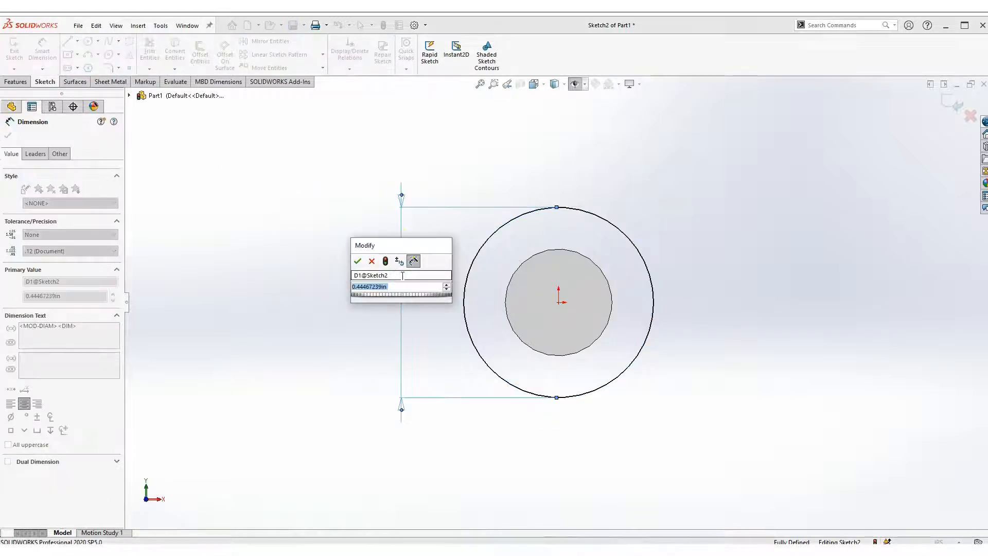
text(.)
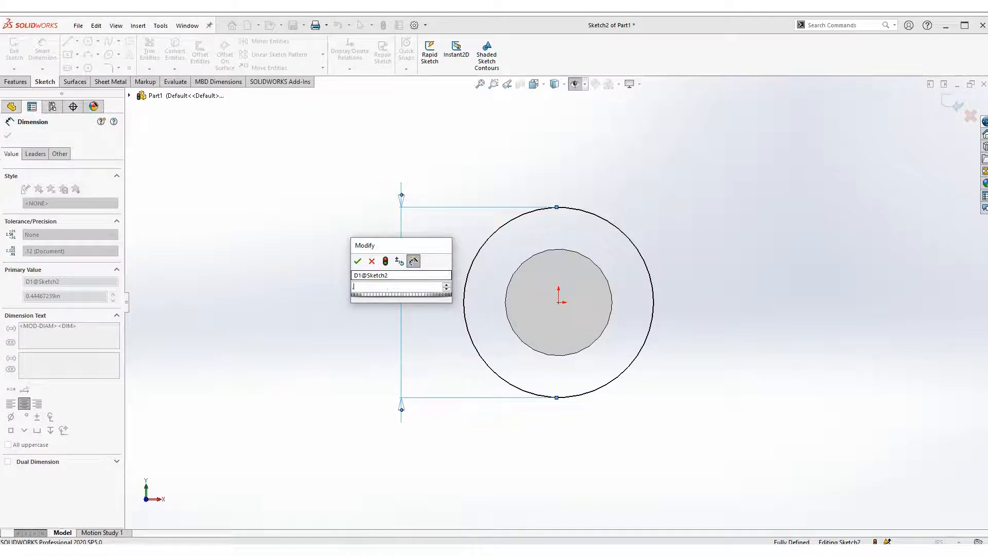
text(5)
key(Return)
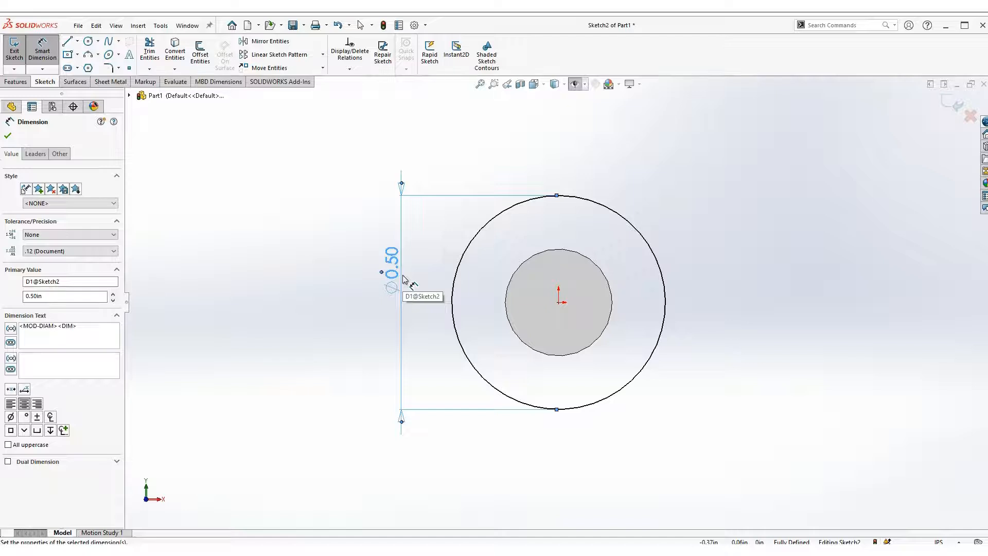
Step: Set the head circle's diameter dimension to 0.38 in
double_click(394, 269)
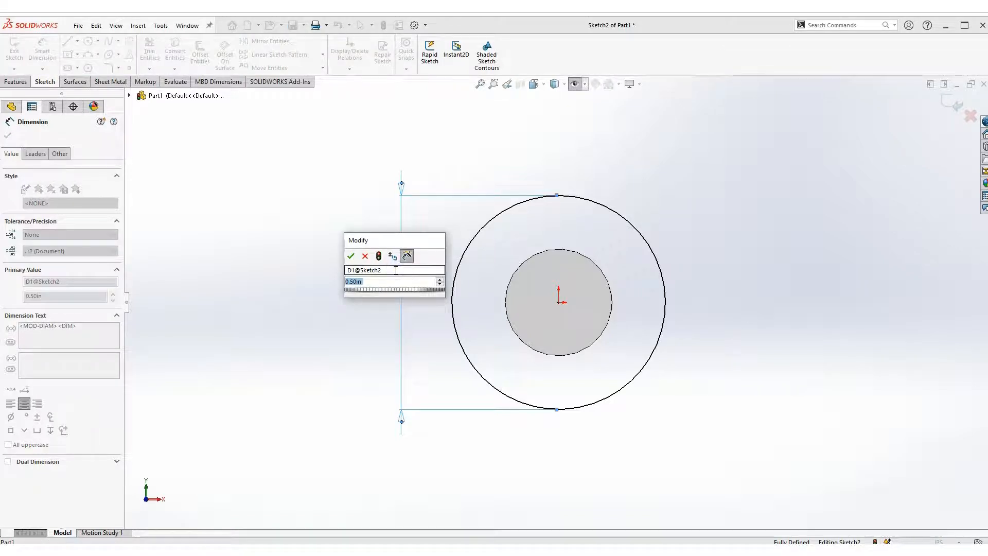
text(.38)
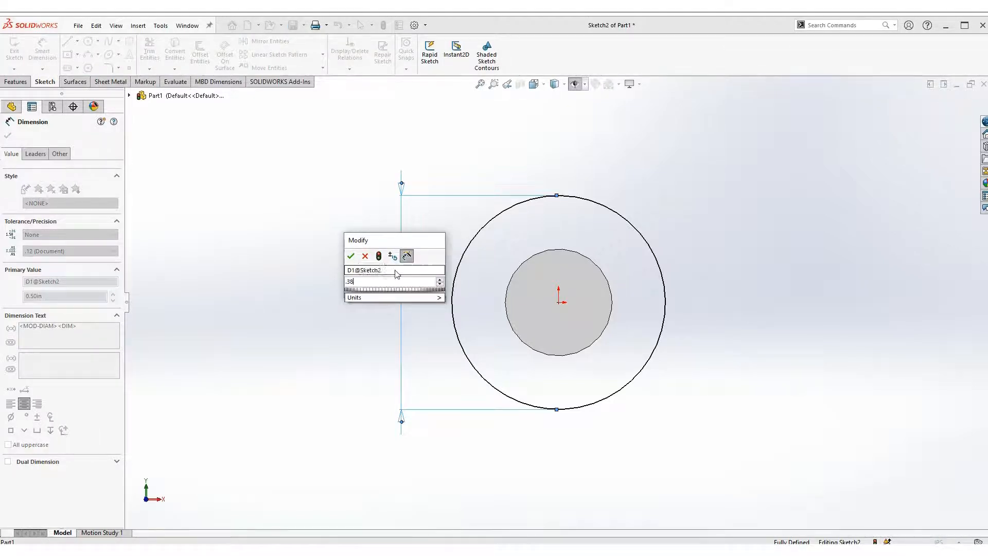
key(Return)
click(260, 251)
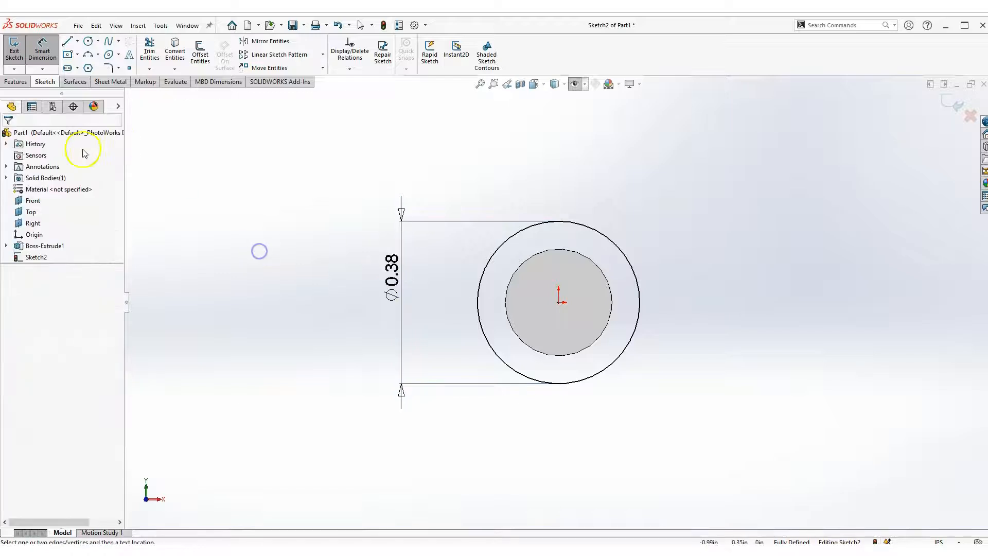
key(Escape)
Step: Extrude the head circle outward from the shaft's end as a Blind boss with a depth of 0.1 in
right_drag(317, 223, 356, 247)
mouse_move(375, 264)
middle_down()
mouse_move(316, 236)
mouse_move(273, 278)
mouse_move(498, 201)
mouse_move(536, 223)
mouse_move(499, 218)
mouse_move(514, 217)
mouse_move(505, 203)
middle_up()
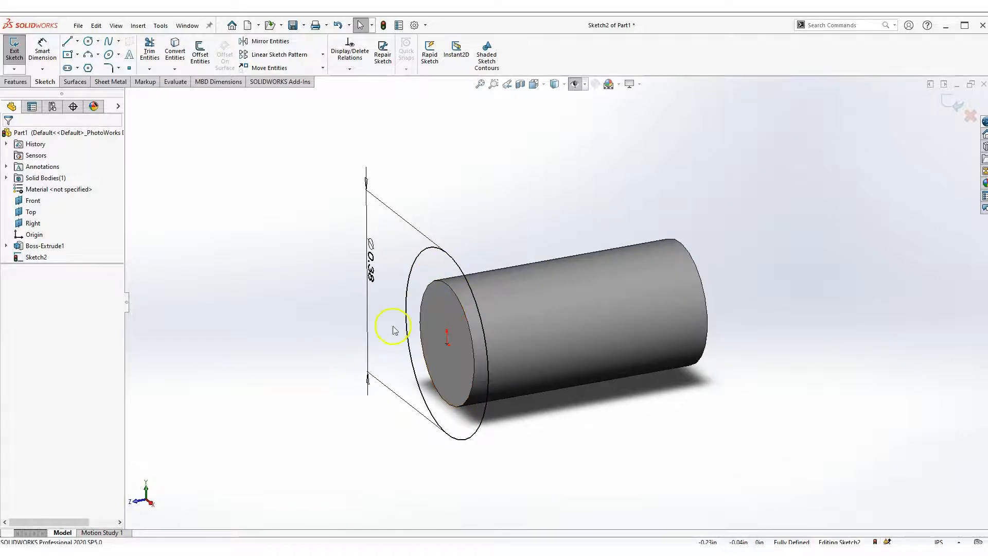
click(22, 82)
click(19, 51)
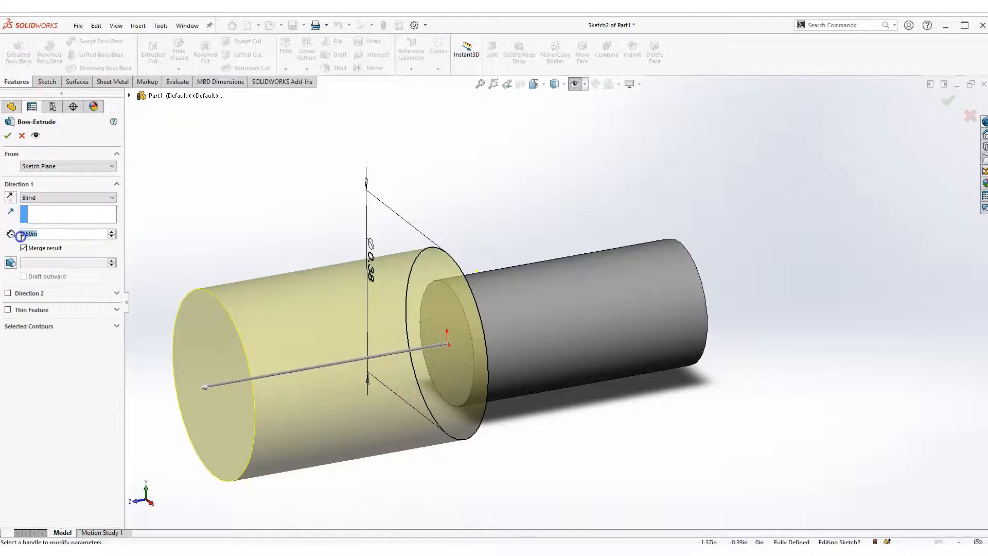
text(.1)
key(Return)
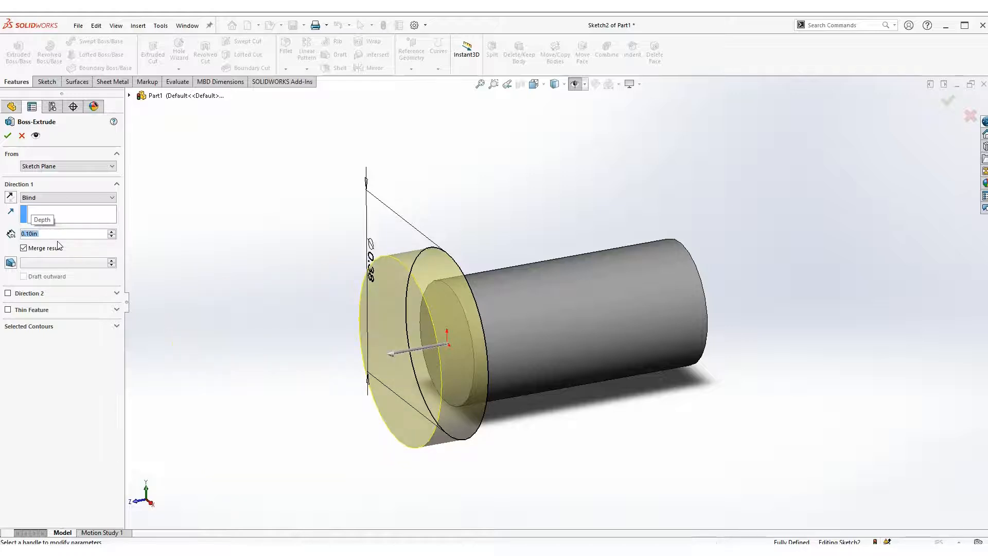
click(8, 136)
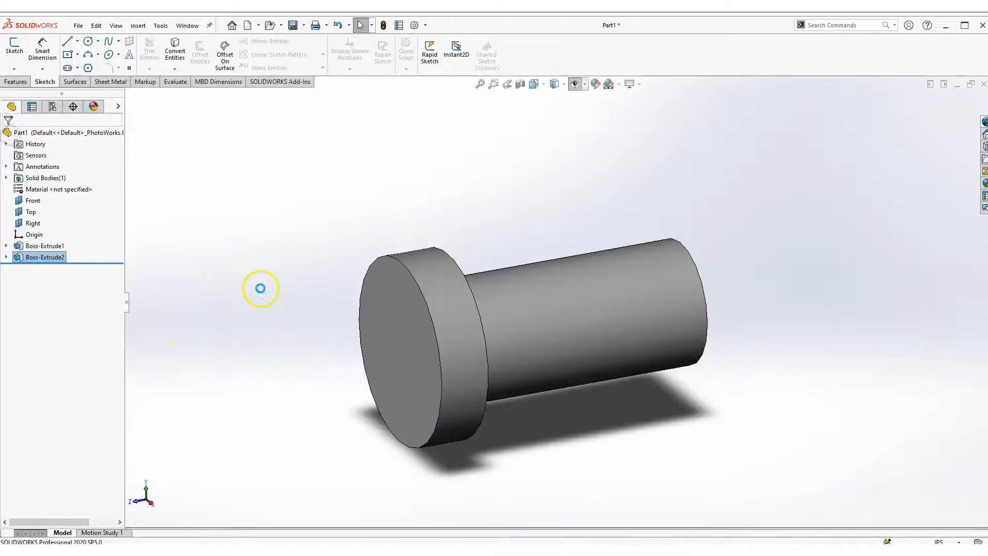
click(590, 226)
Step: Set up a Chamfer with a 0.03 in distance at 45 degrees on the outer edge of the head's end face
middle_drag(589, 270, 567, 255)
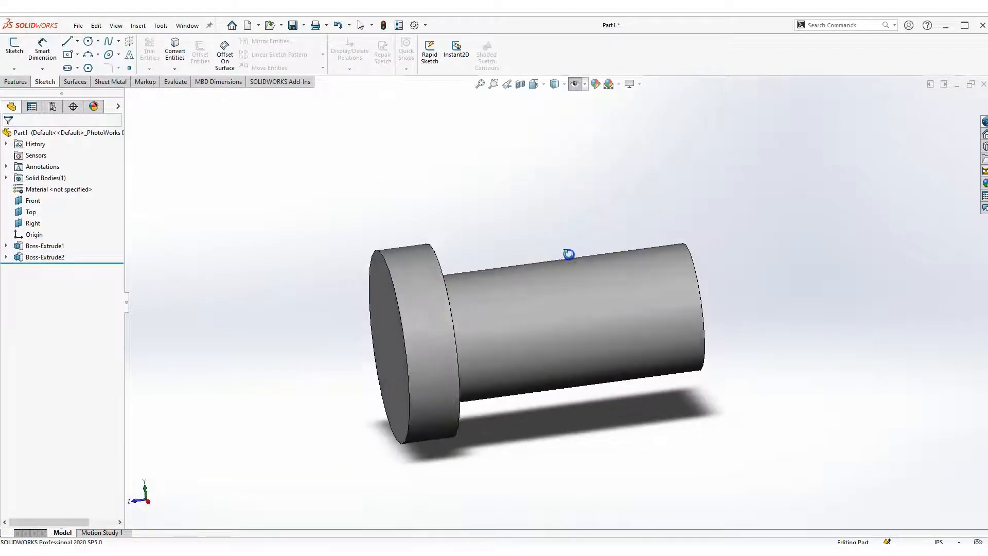
scroll(445, 277, down, 2)
middle_drag(446, 277, 396, 249)
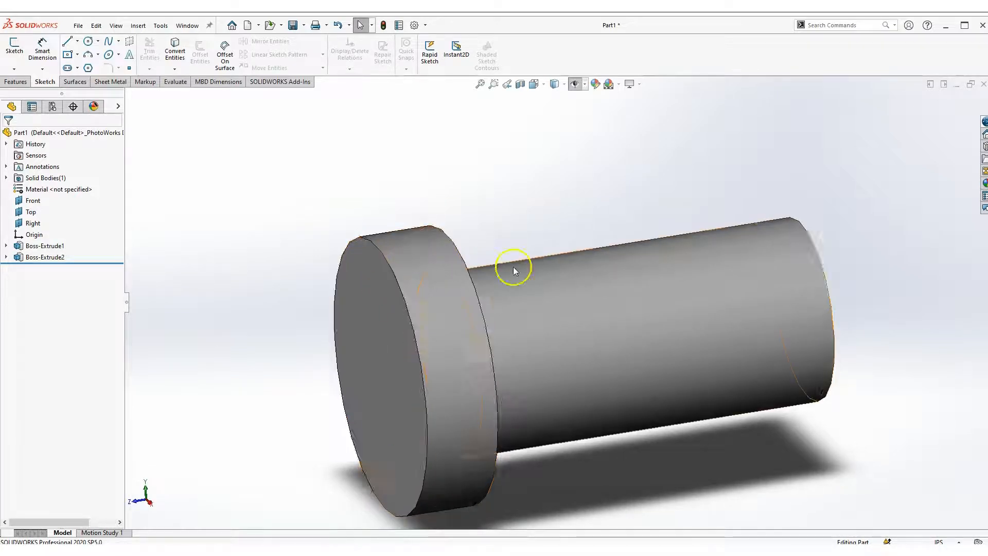
scroll(509, 270, up, 1)
click(384, 170)
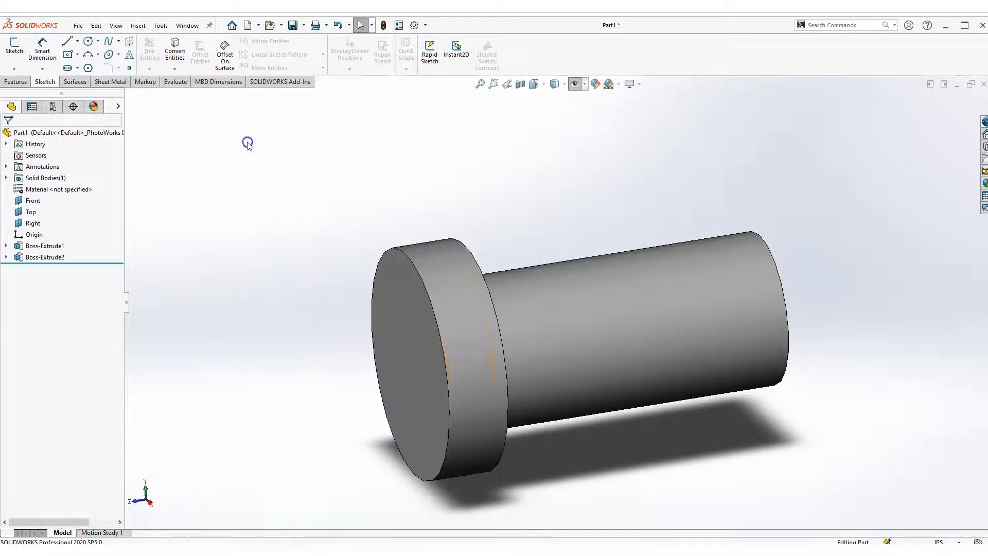
click(18, 82)
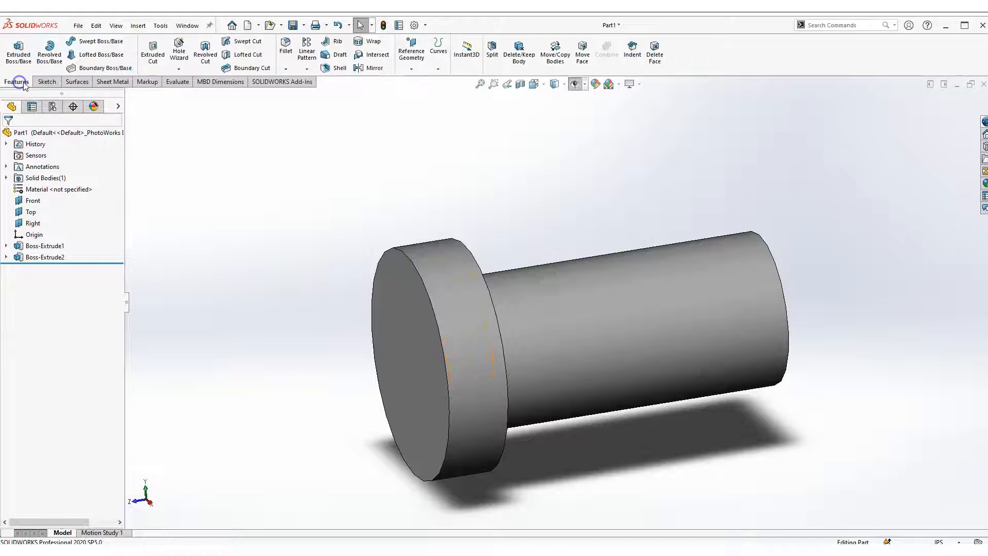
click(285, 69)
click(306, 93)
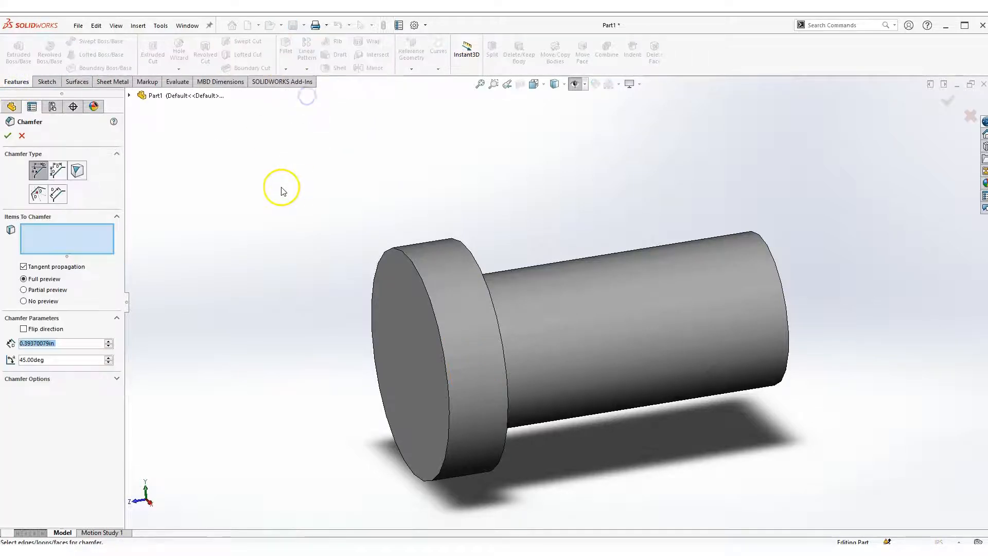
click(57, 343)
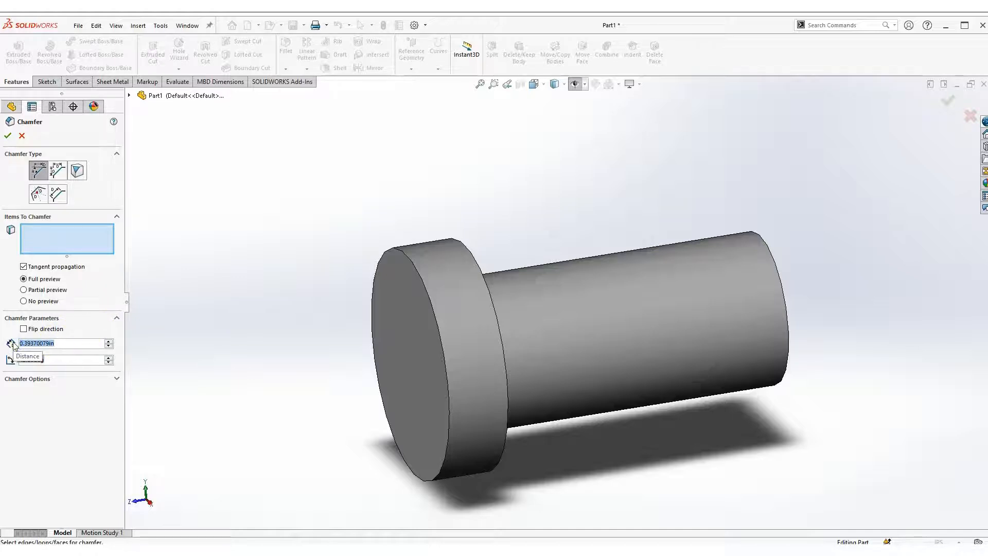
text(0.03)
key(Return)
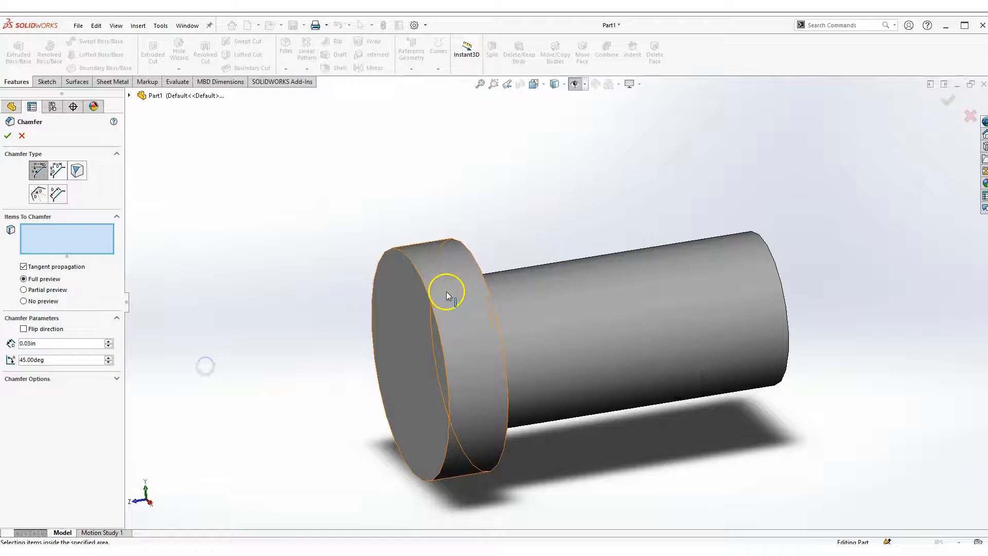
click(430, 298)
click(394, 252)
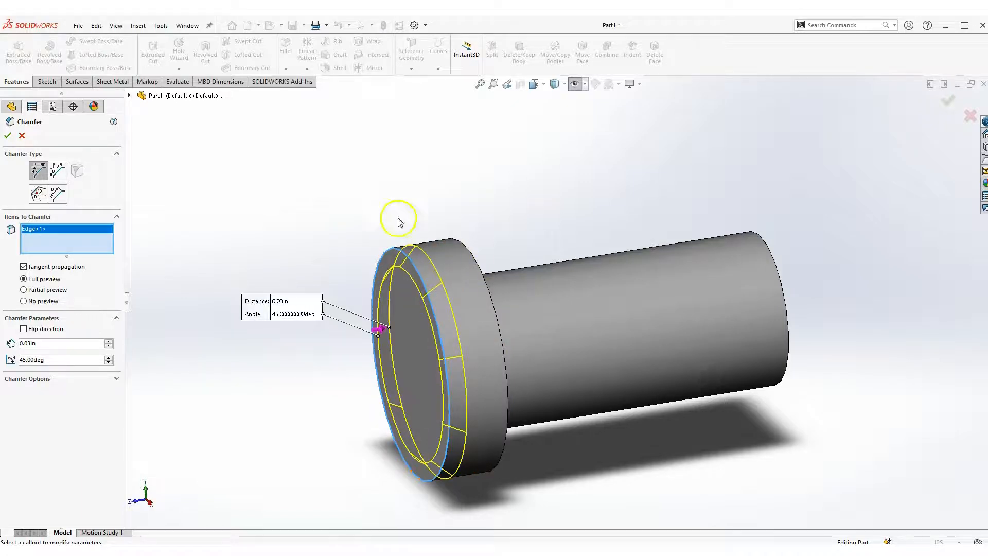
Step: Add the edge at the shaft's free end to the chamfer and apply it
right_drag(505, 177, 508, 193)
right_drag(520, 265, 530, 307)
drag(490, 292, 645, 202)
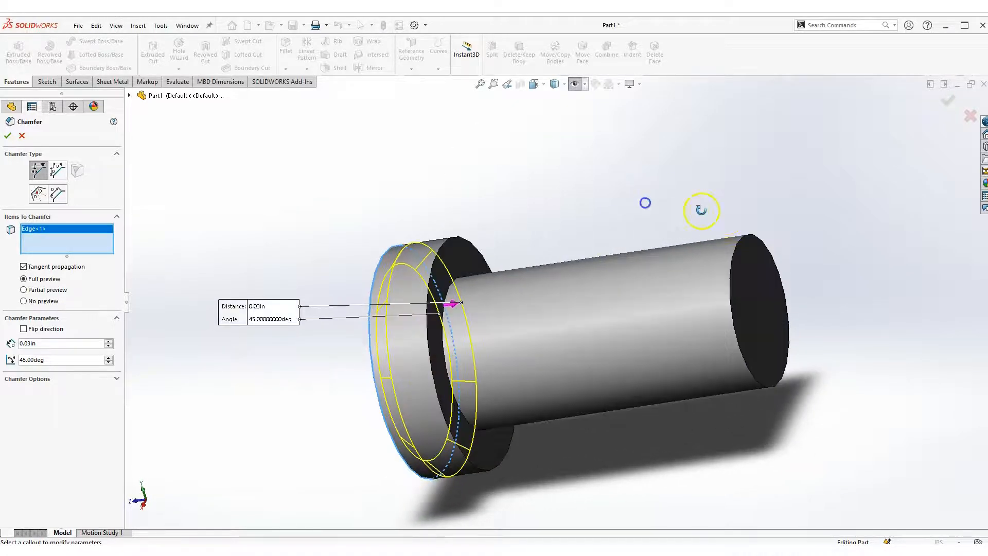
click(734, 256)
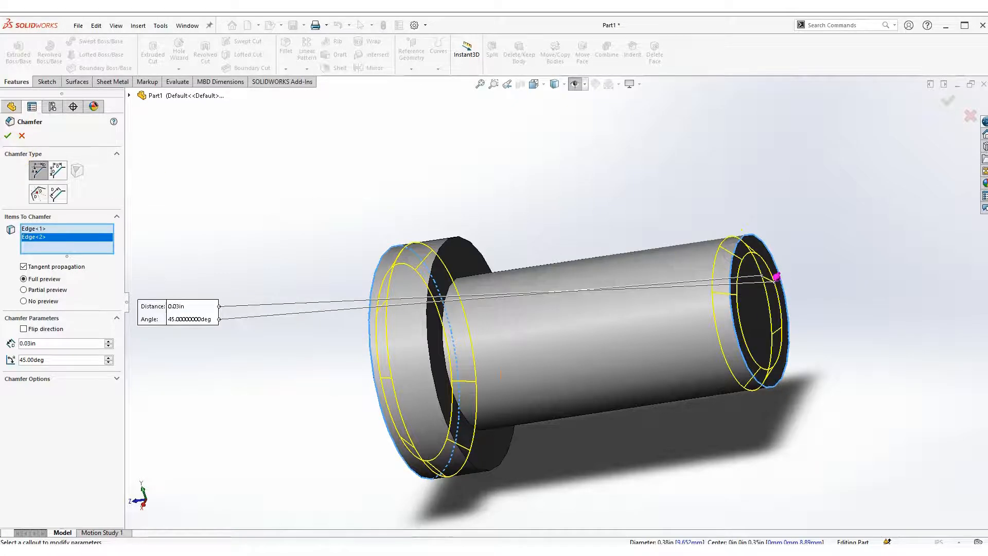
click(8, 135)
scroll(654, 254, up, 2)
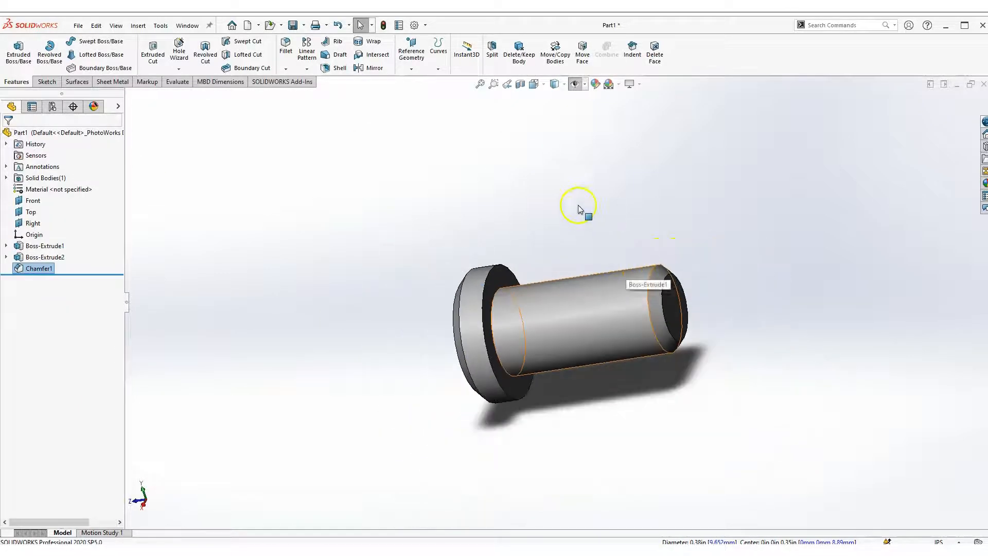
middle_drag(569, 238, 505, 201)
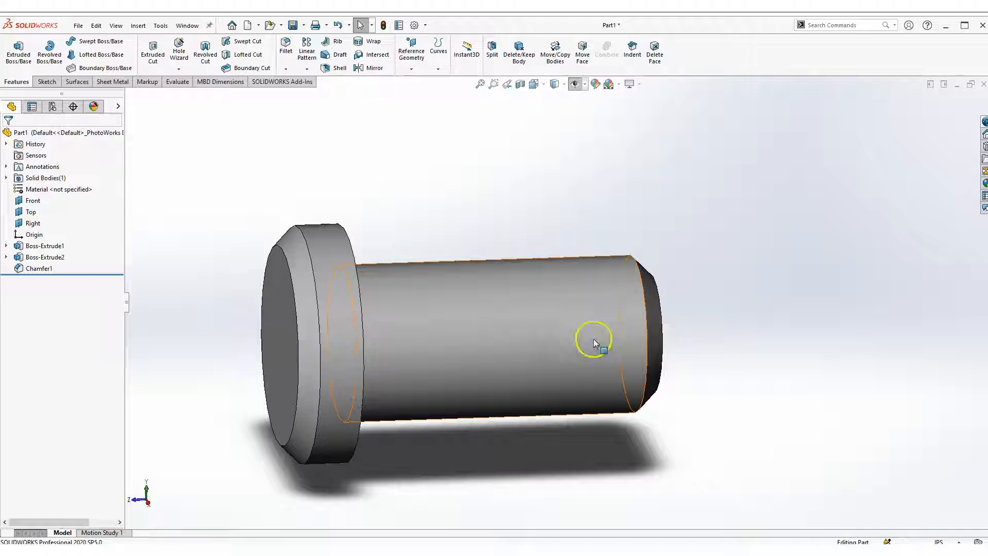
click(544, 195)
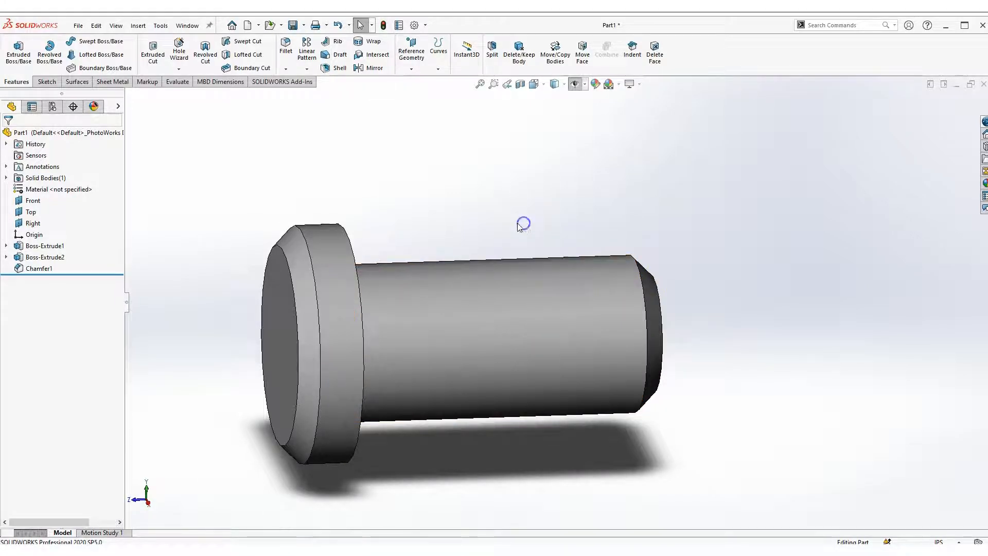
scroll(510, 220, up, 2)
right_drag(470, 169, 476, 247)
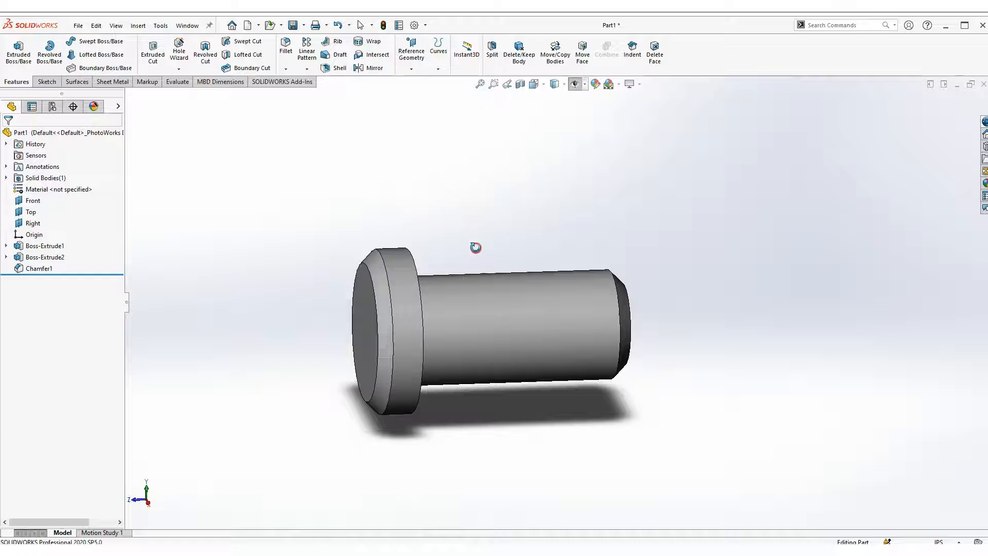
Step: Show the reference planes and examine their orientation relative to the pin in the Top and Trimetric views
drag(476, 247, 466, 201)
click(575, 86)
scroll(630, 330, up, 10)
right_drag(343, 265, 384, 349)
scroll(578, 223, down, 4)
mouse_move(578, 223)
mouse_down()
mouse_move(576, 277)
mouse_move(545, 326)
mouse_move(573, 276)
mouse_move(589, 214)
mouse_up()
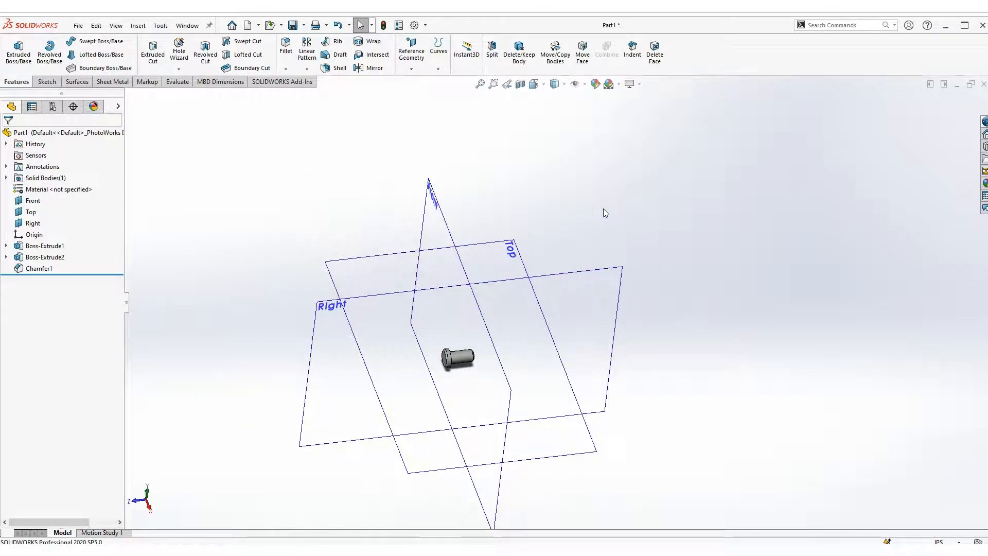
key(space)
click(631, 250)
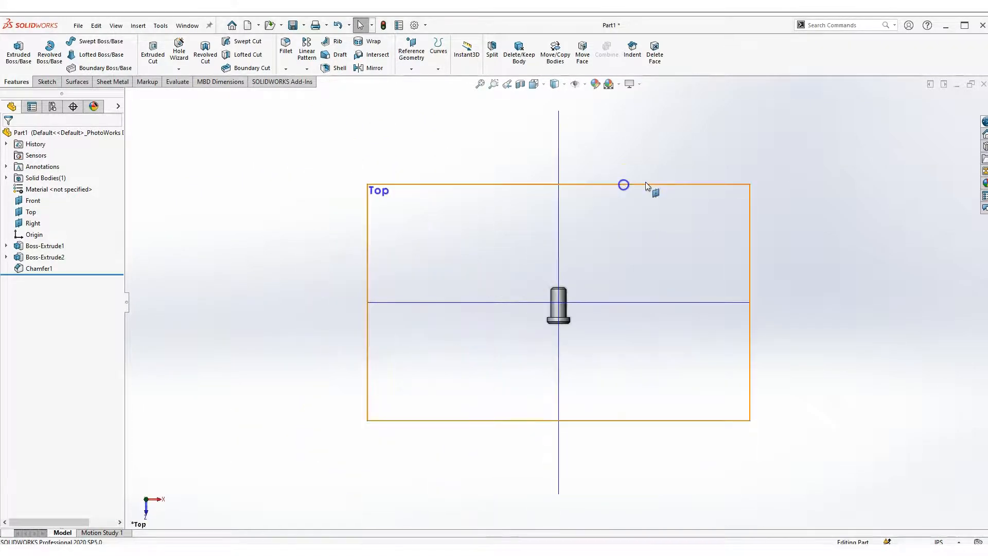
click(561, 153)
click(687, 143)
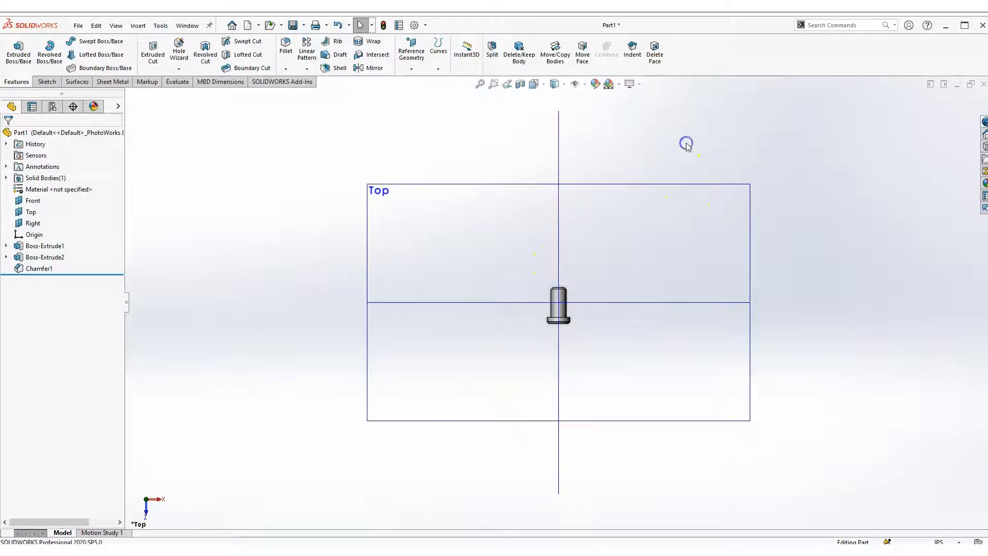
key(space)
click(766, 143)
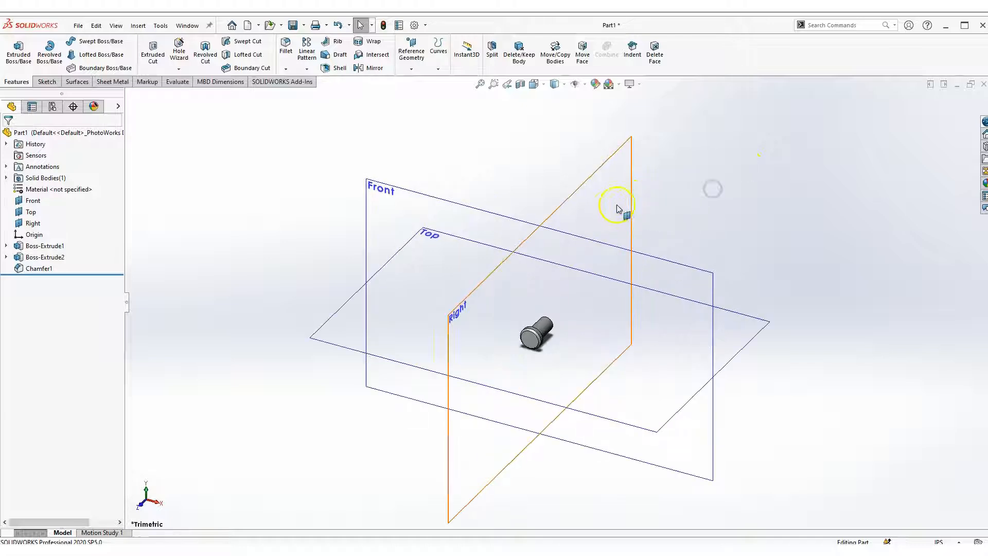
Step: Start a sketch on the Right plane, view it face-on and hide the reference planes
click(631, 211)
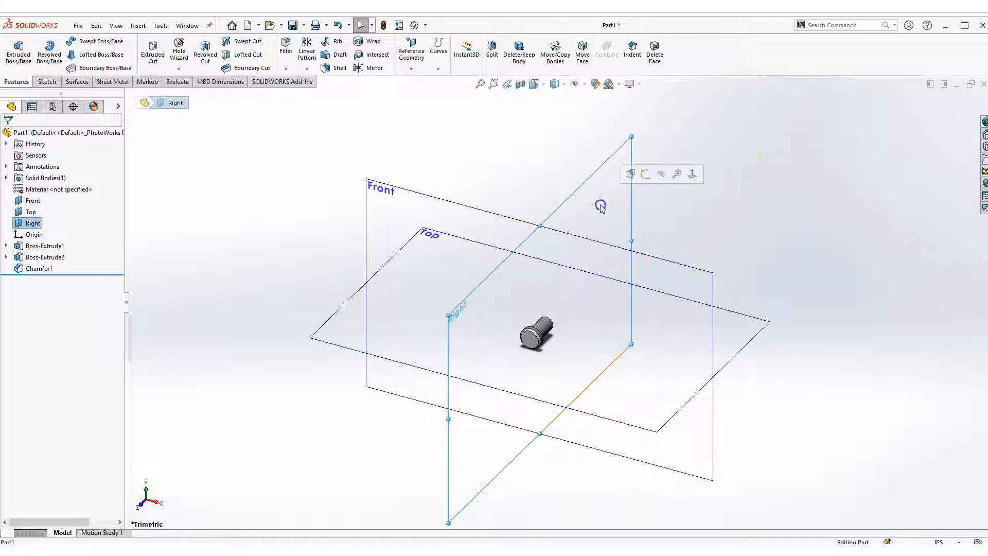
click(646, 176)
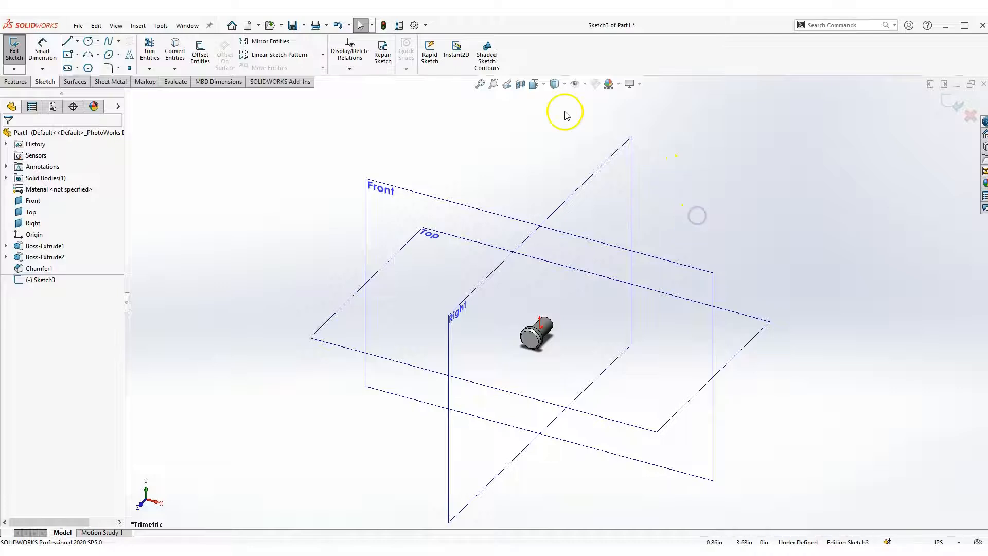
key(space)
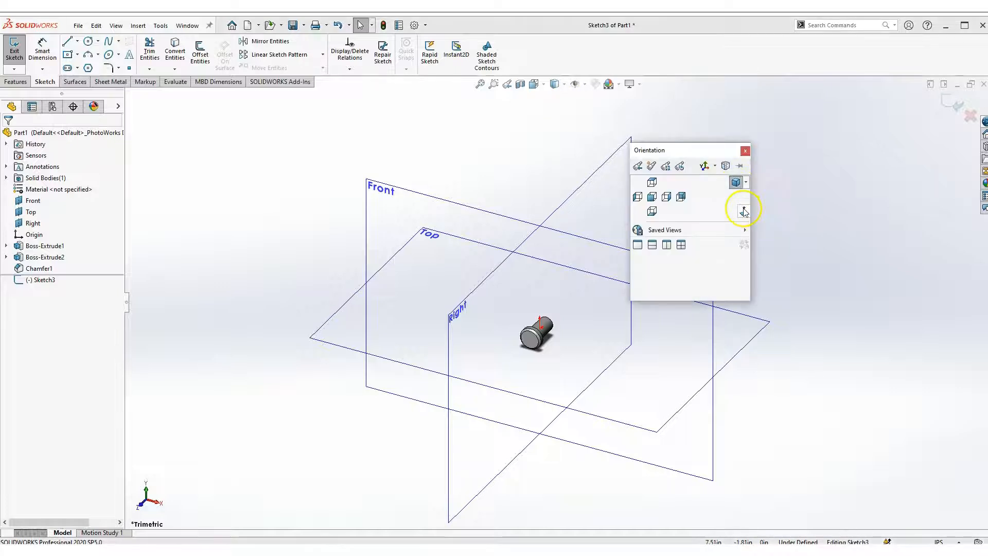
click(744, 212)
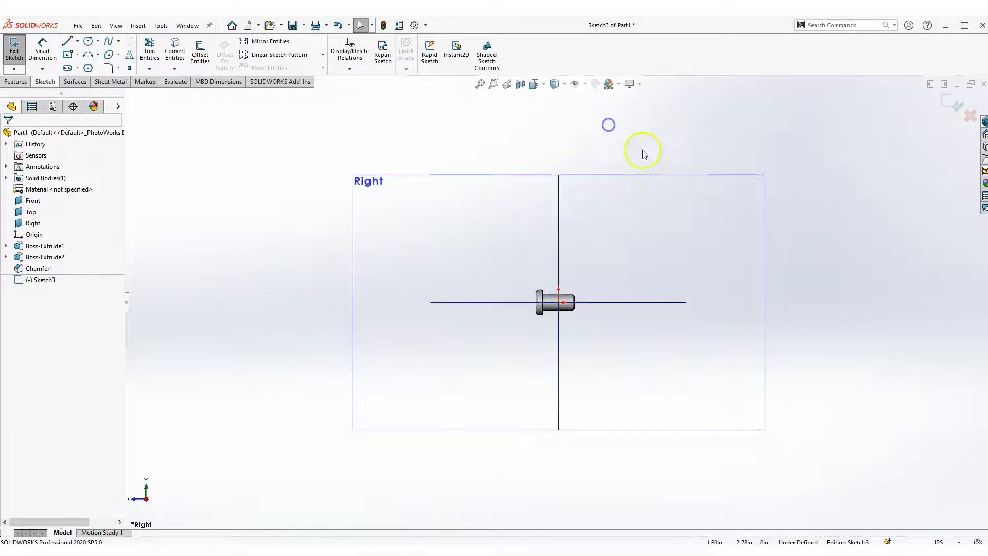
click(575, 83)
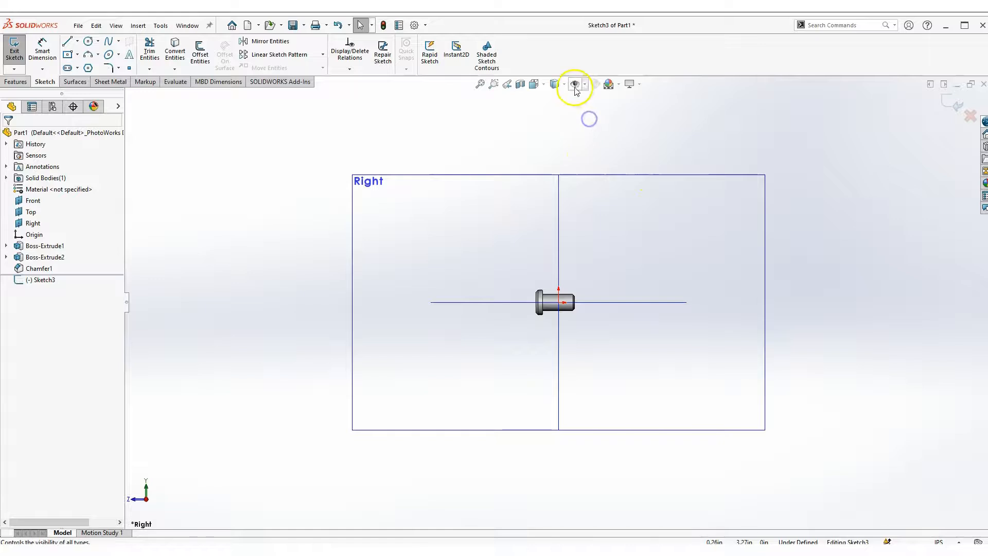
scroll(594, 337, down, 3)
scroll(581, 236, down, 3)
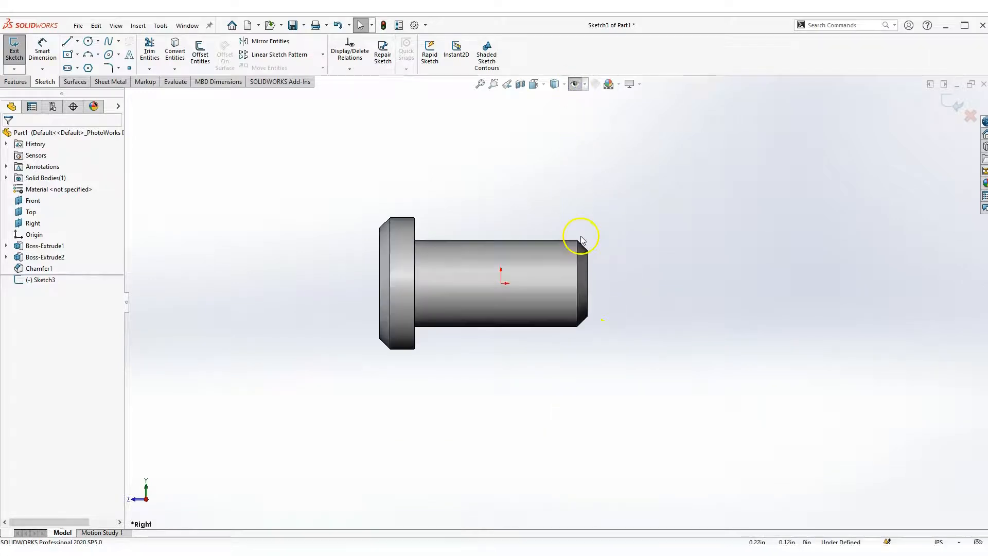
click(223, 160)
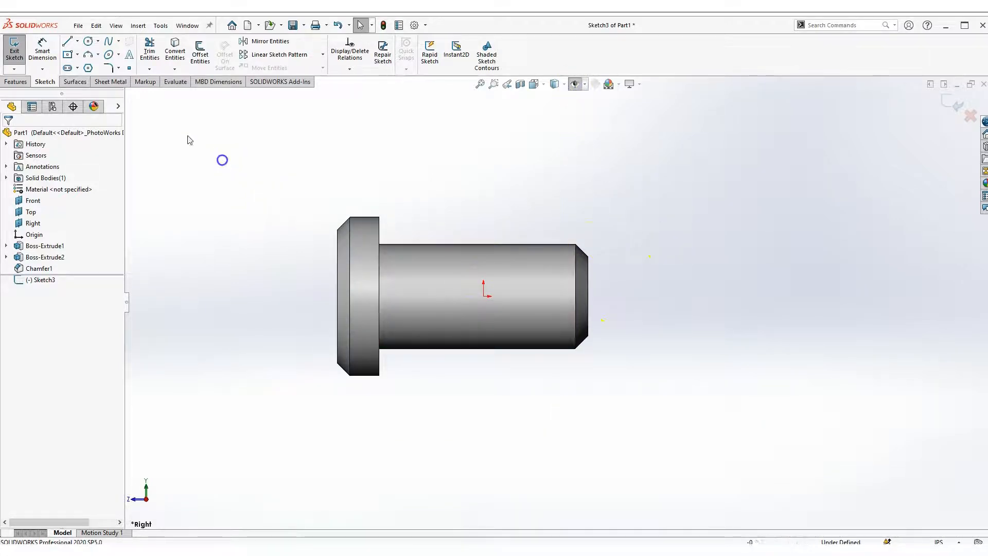
Step: Sketch a corner rectangle about 0.06 by 0.04 in down from the shaft's upper edge, near the chamfered free end
click(78, 55)
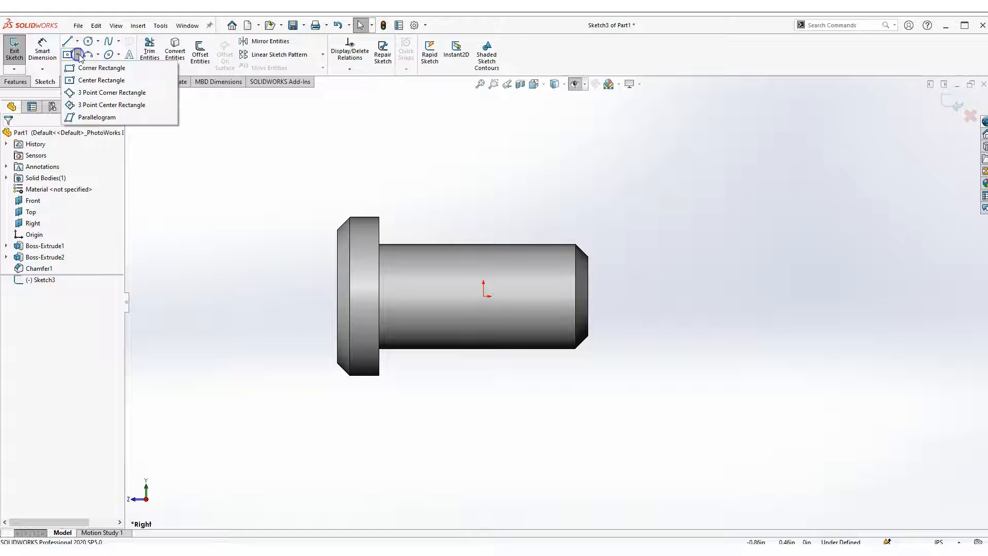
click(104, 72)
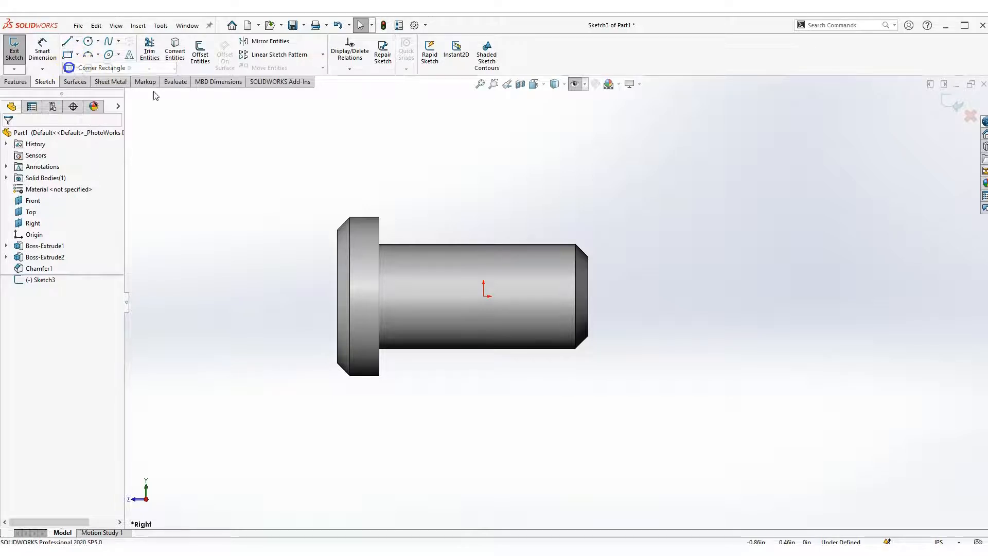
scroll(552, 283, down, 3)
drag(499, 210, 553, 248)
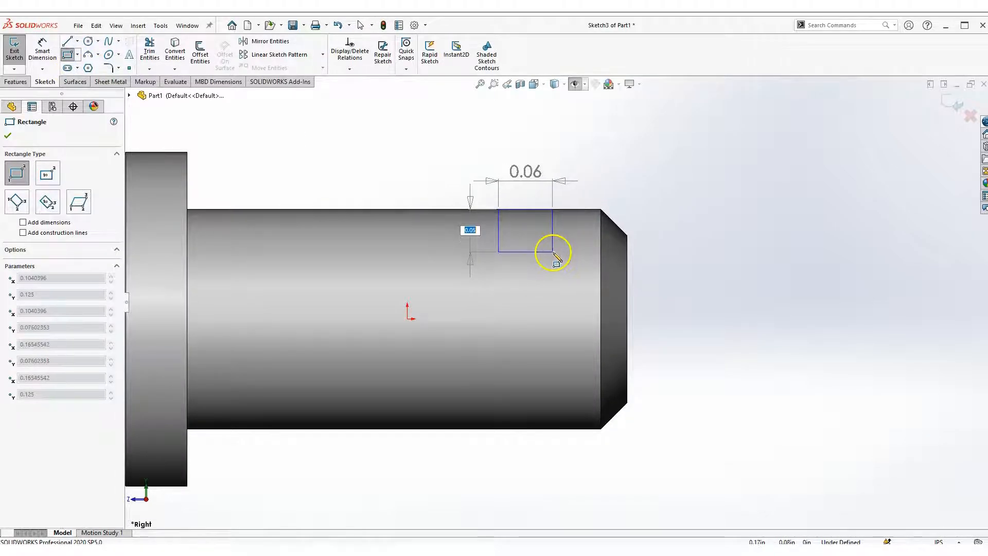
click(554, 246)
key(Escape)
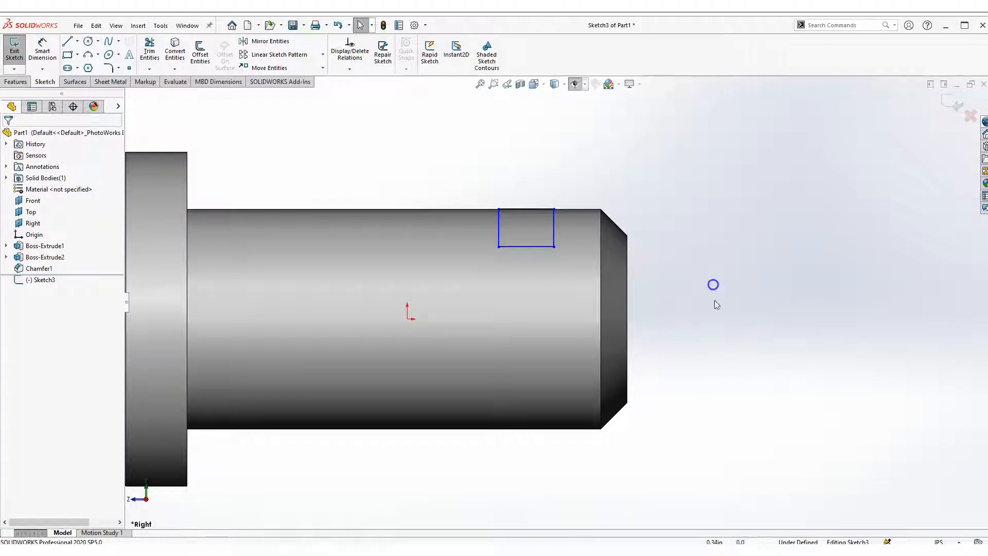
Step: Draw a horizontal line about 0.28 in long from the origin past the shaft's free end and make it construction geometry
scroll(690, 293, up, 2)
scroll(618, 286, down, 2)
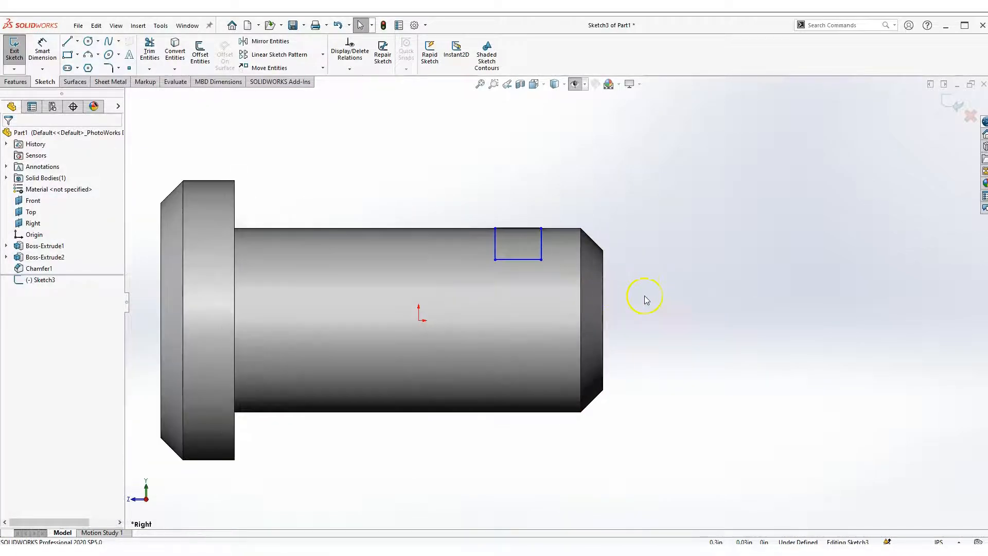
mouse_move(689, 270)
right_down()
mouse_move(690, 281)
mouse_move(618, 361)
right_up()
click(420, 320)
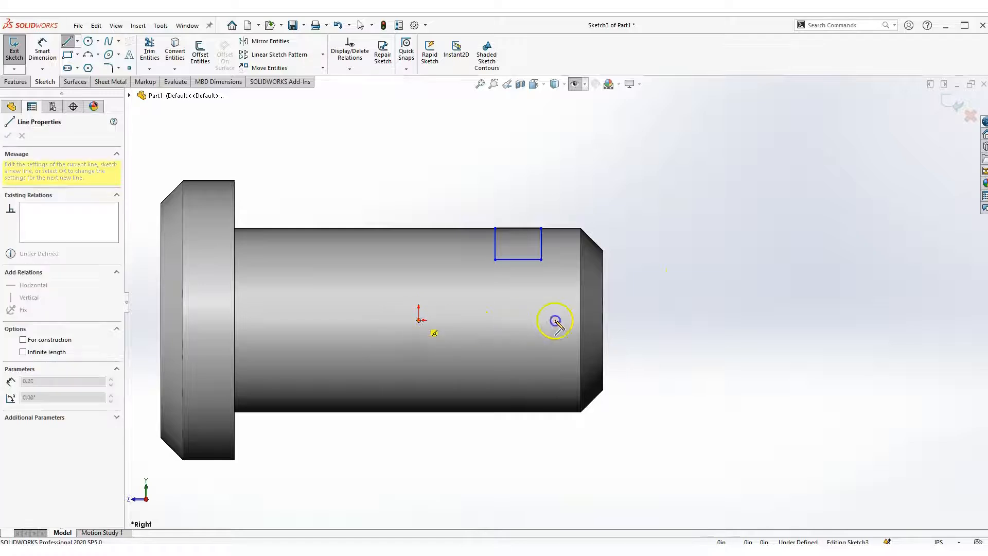
click(623, 321)
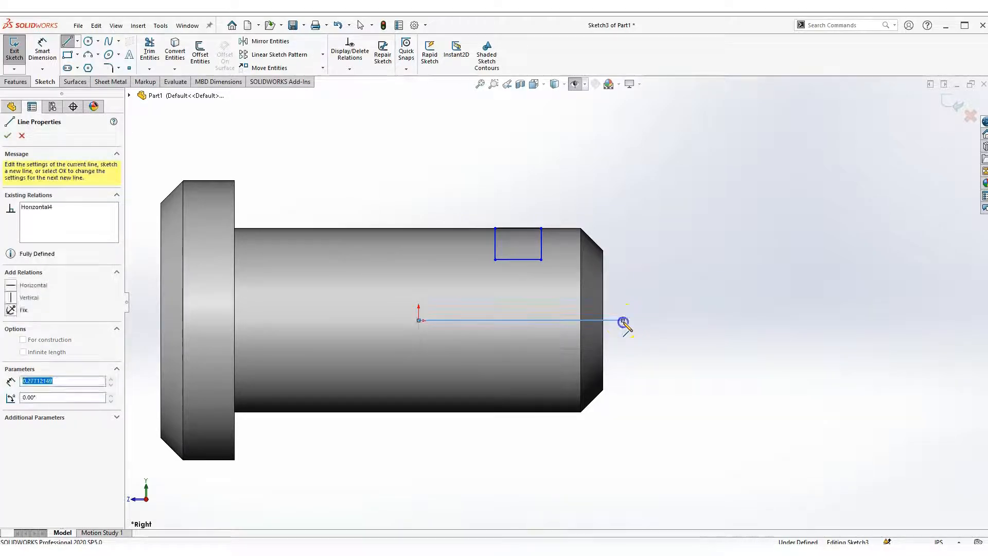
key(Escape)
click(611, 320)
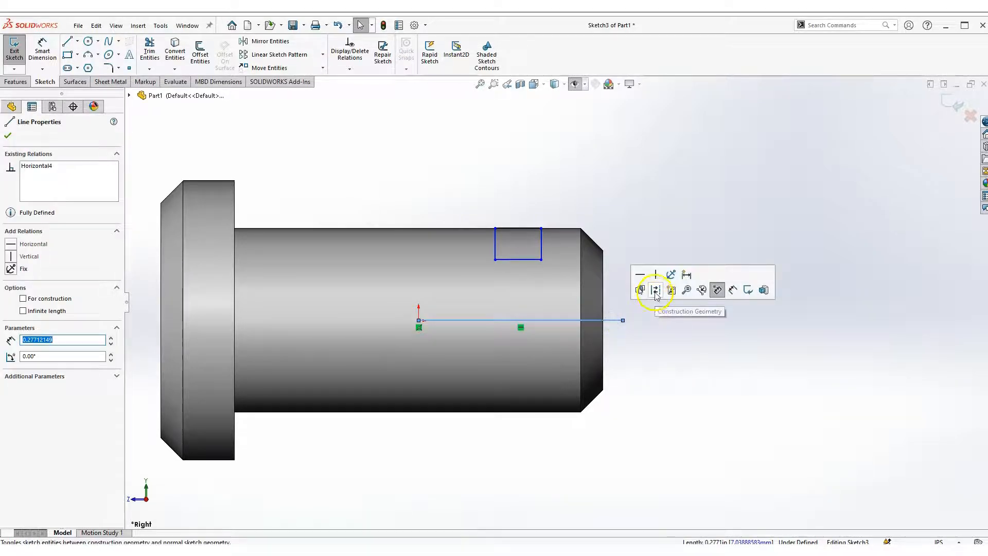
click(656, 289)
Step: Inspect the rectangle and centerline on the shaft from an angled view, and return to the view normal to the sketch
scroll(667, 314, up, 3)
right_drag(669, 265, 819, 377)
scroll(523, 289, down, 3)
mouse_move(523, 289)
mouse_down()
mouse_move(577, 293)
mouse_move(578, 317)
mouse_move(538, 302)
mouse_up()
scroll(605, 298, down, 1)
key(Escape)
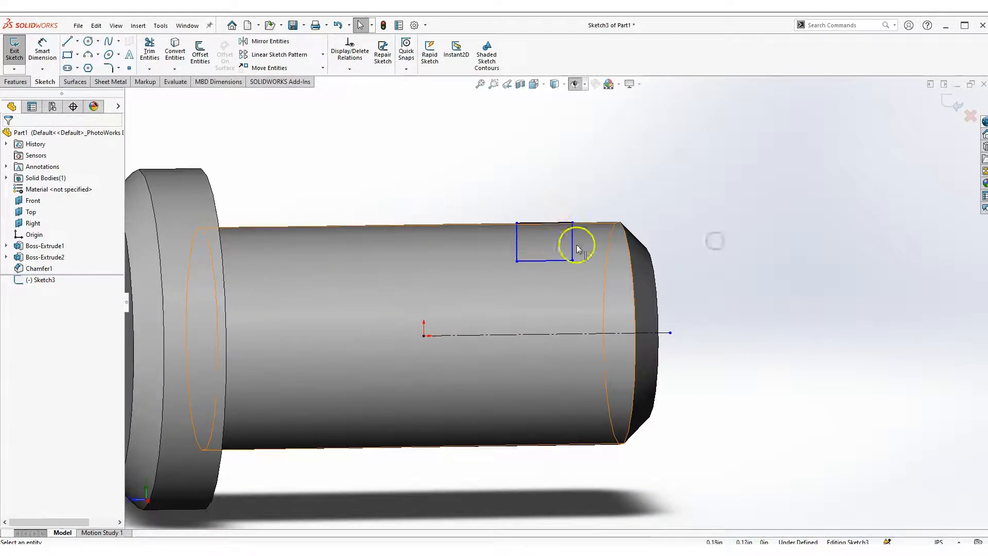
key(space)
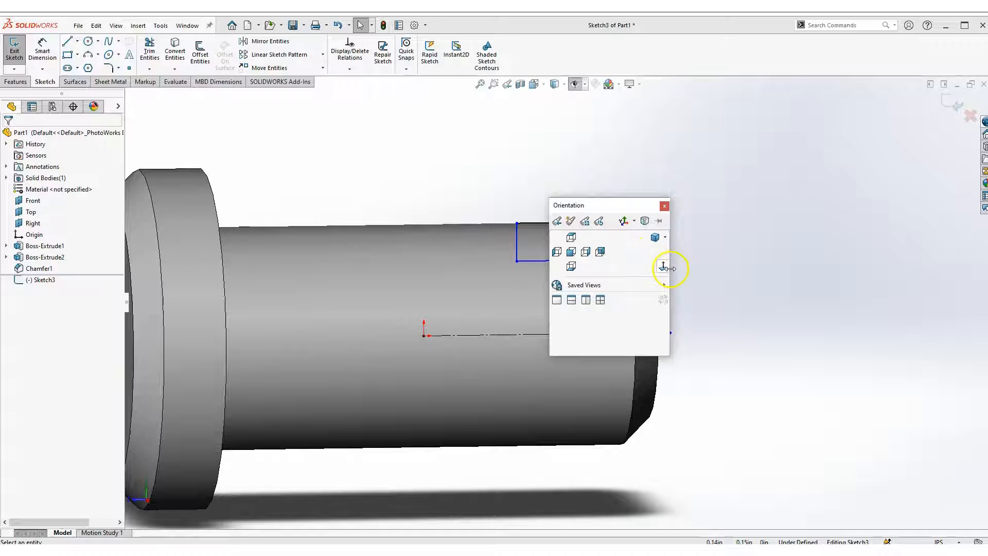
click(664, 267)
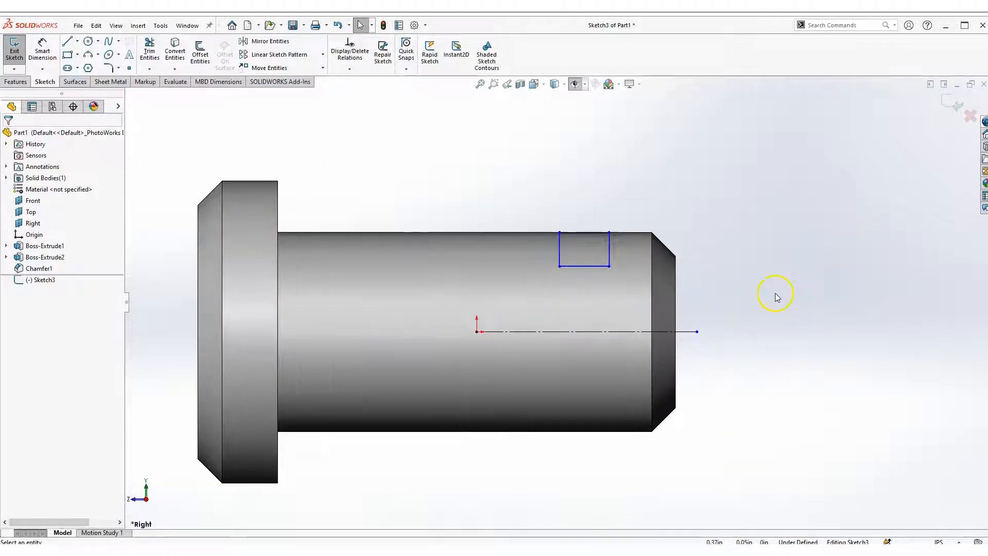
Step: Dimension the horizontal distance from the origin to the rectangle side nearest the free end as 0.154 in
scroll(777, 286, down, 2)
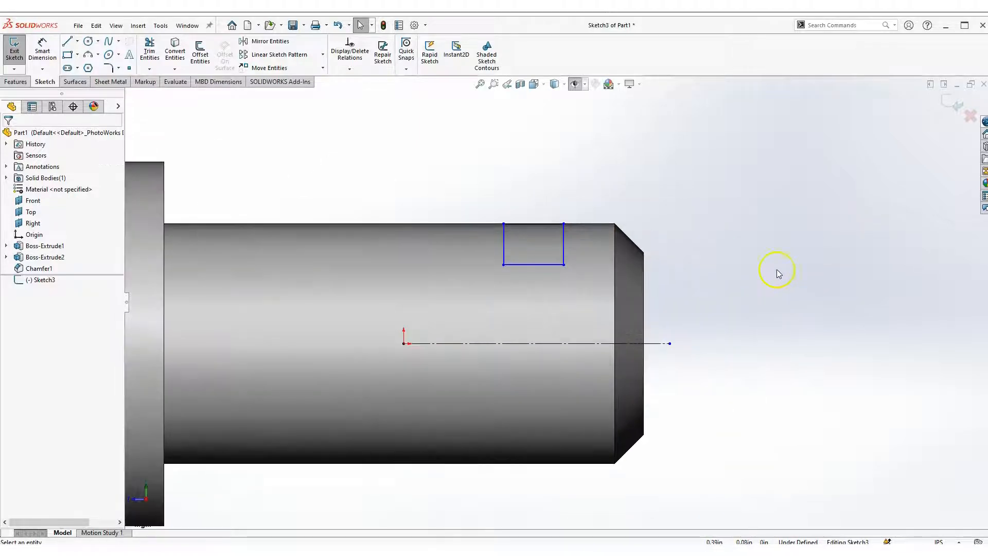
click(46, 55)
click(404, 345)
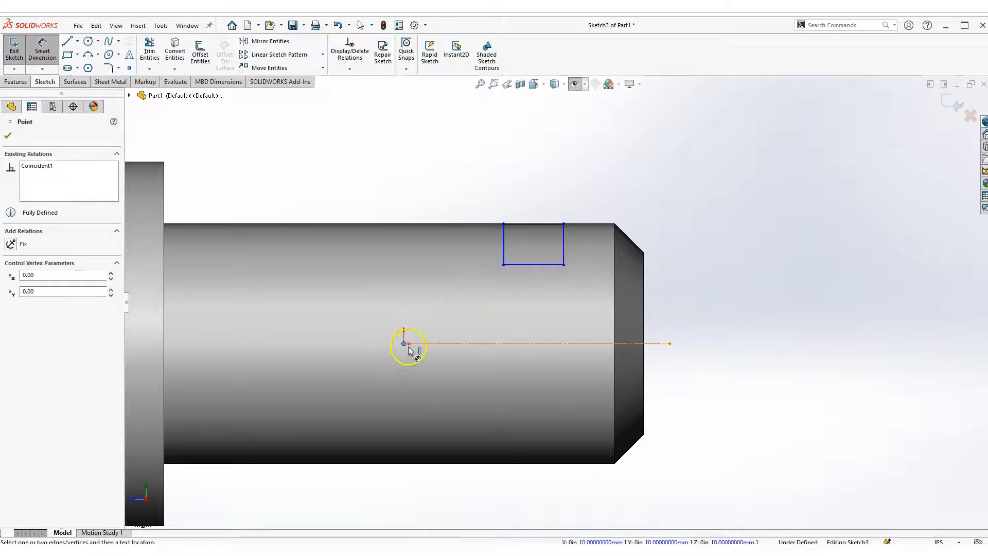
click(563, 245)
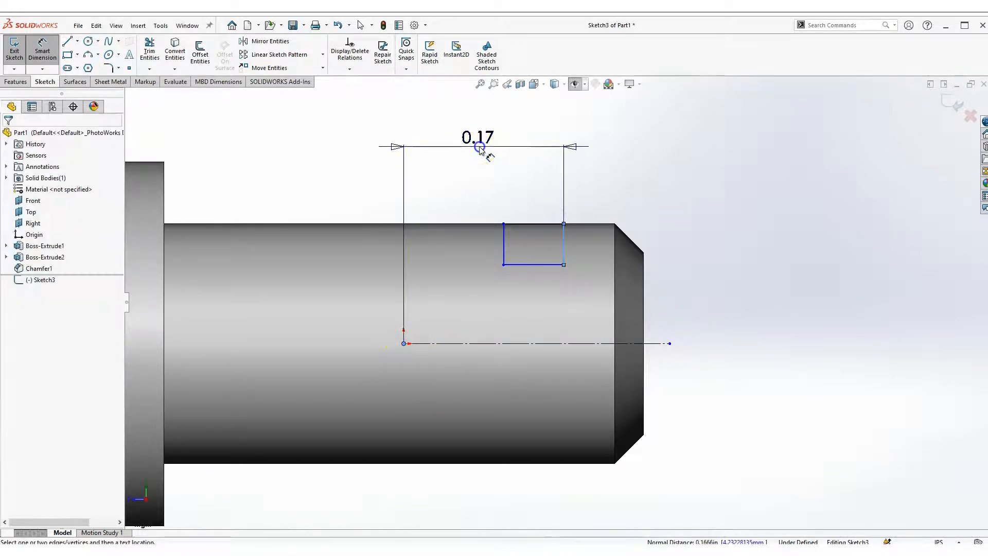
click(479, 147)
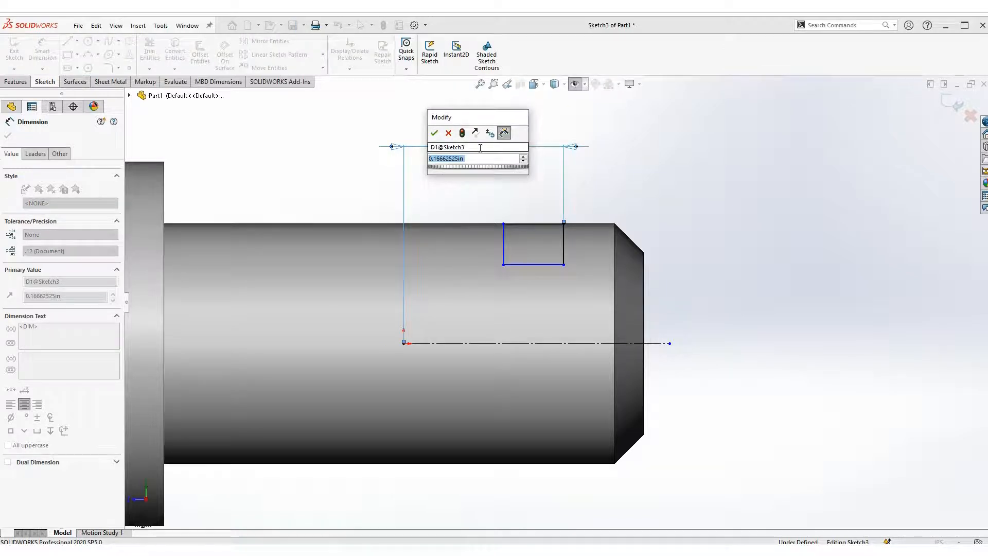
text(.154)
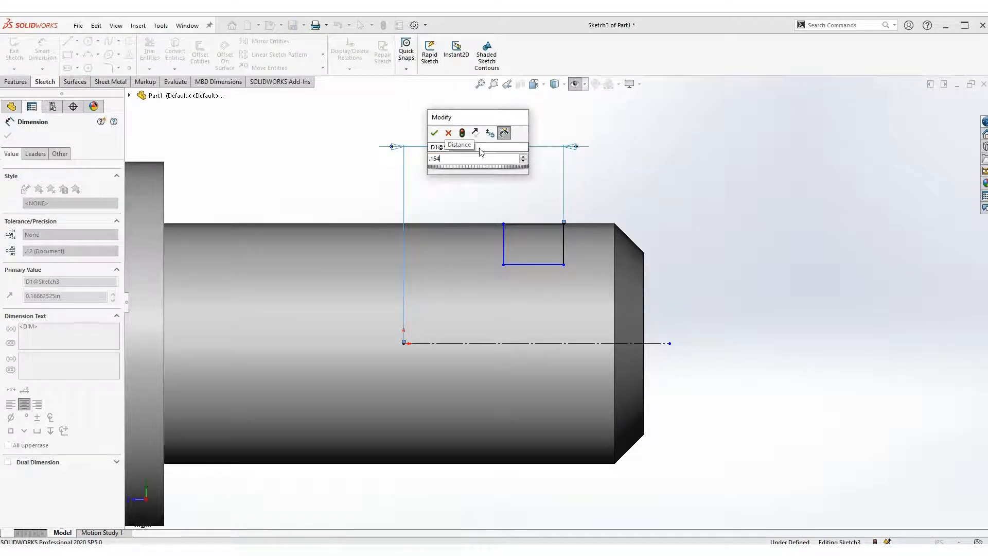
key(Return)
click(509, 220)
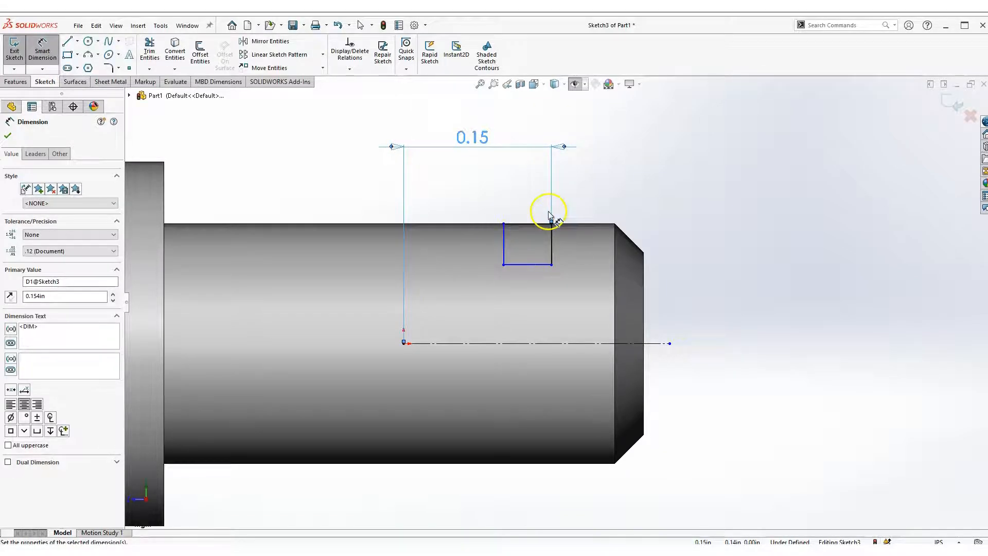
Step: Dimension the rectangle's width along the shaft as 0.03 in
scroll(530, 258, up, 2)
scroll(535, 244, down, 2)
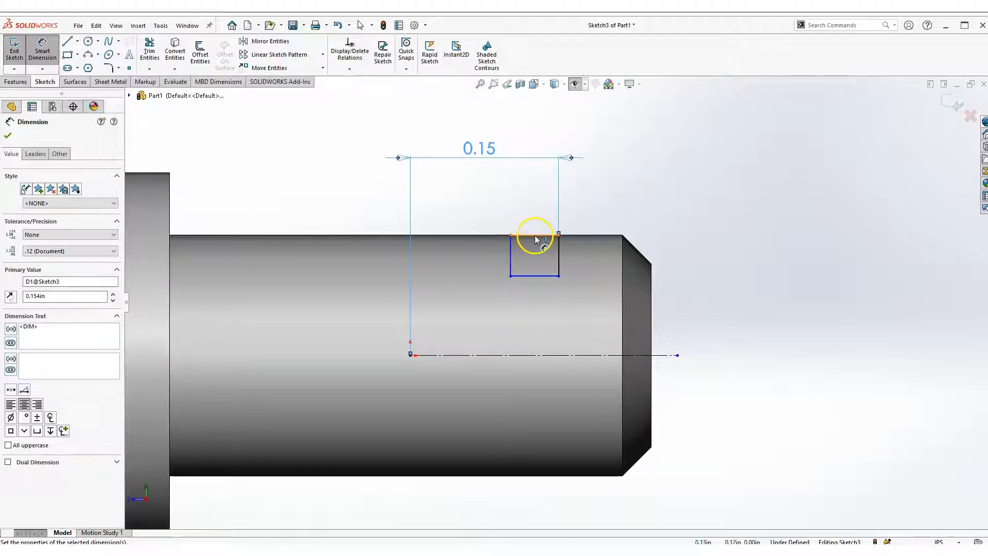
click(539, 236)
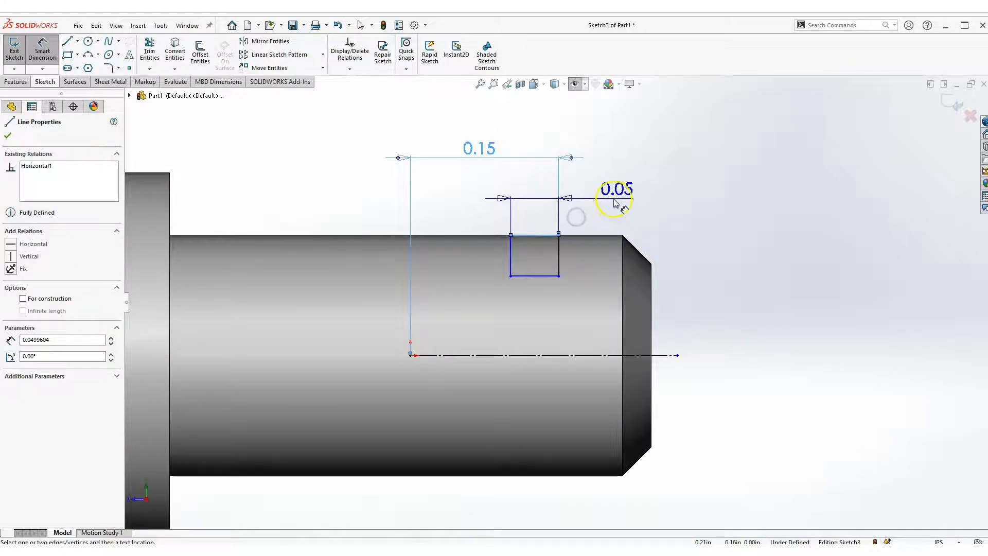
click(623, 196)
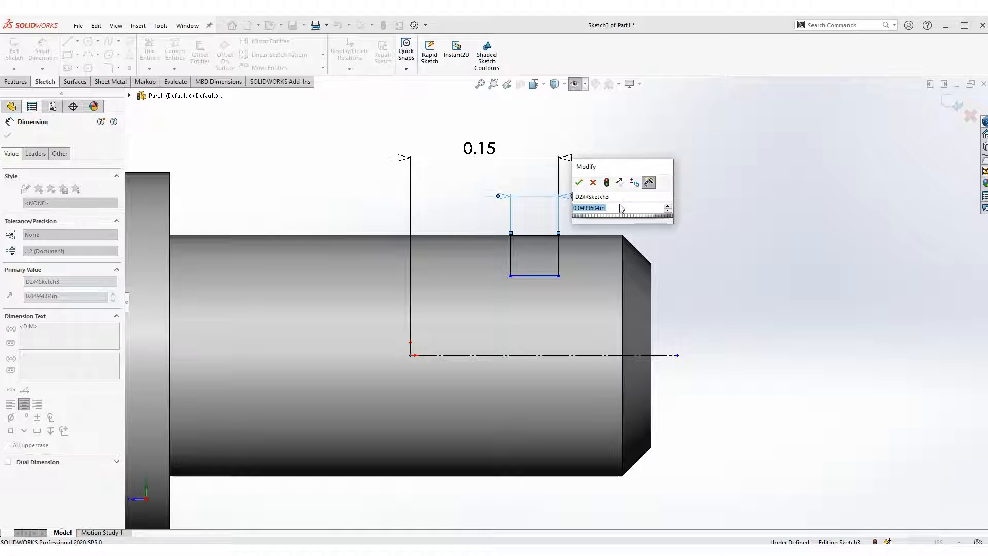
text(.03)
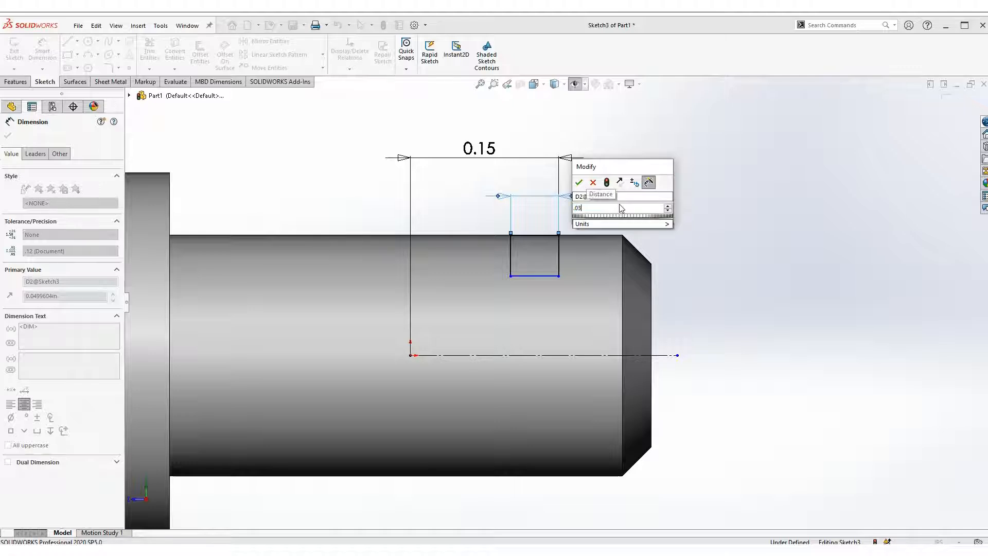
key(Return)
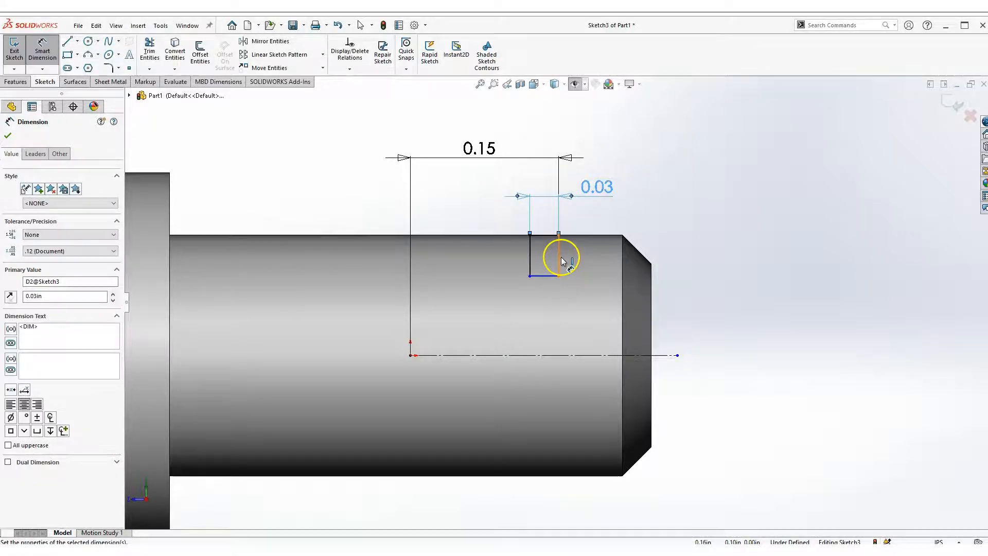
Step: Dimension the groove rectangle's depth below the shaft surface as 0.02 in
click(559, 256)
key(Escape)
scroll(595, 253, down, 3)
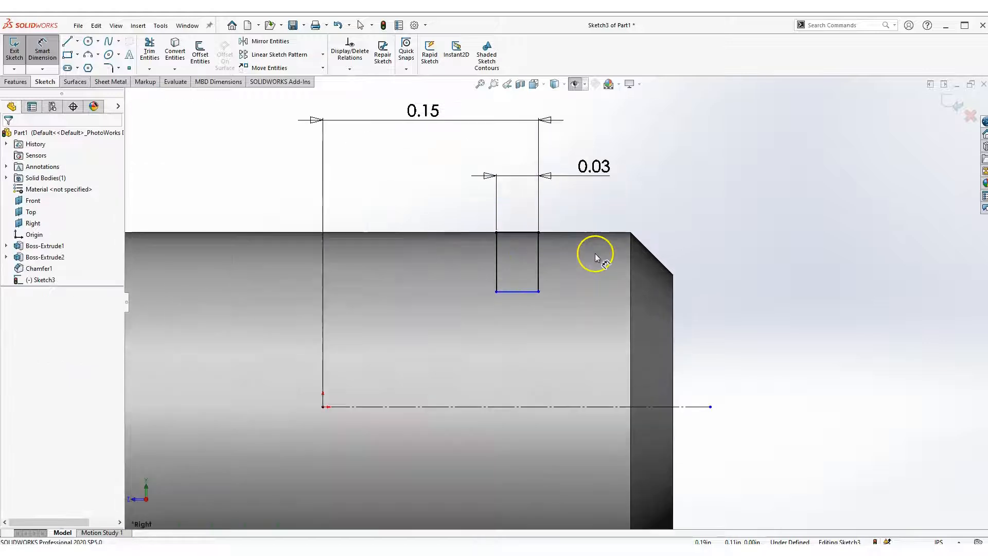
click(526, 284)
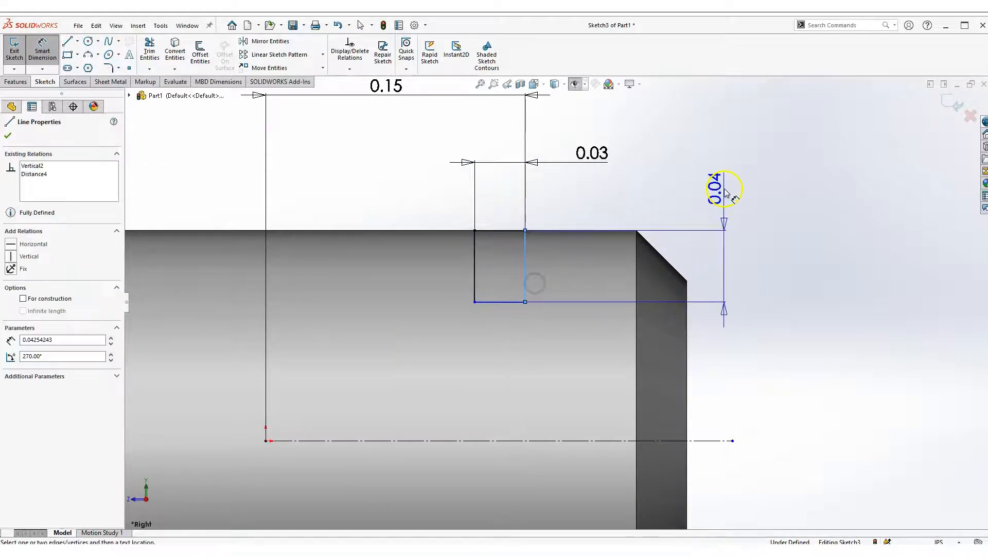
click(726, 199)
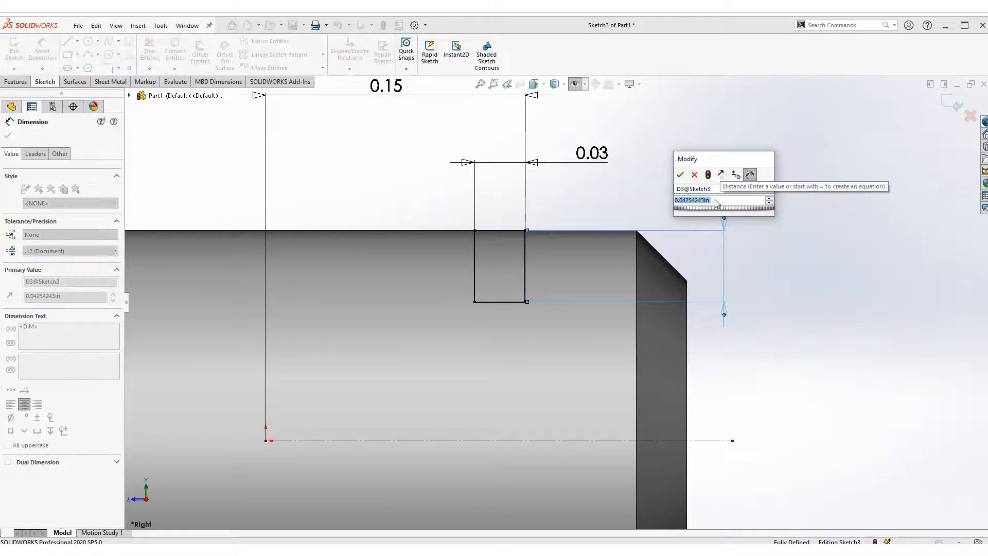
text(0.02)
key(Return)
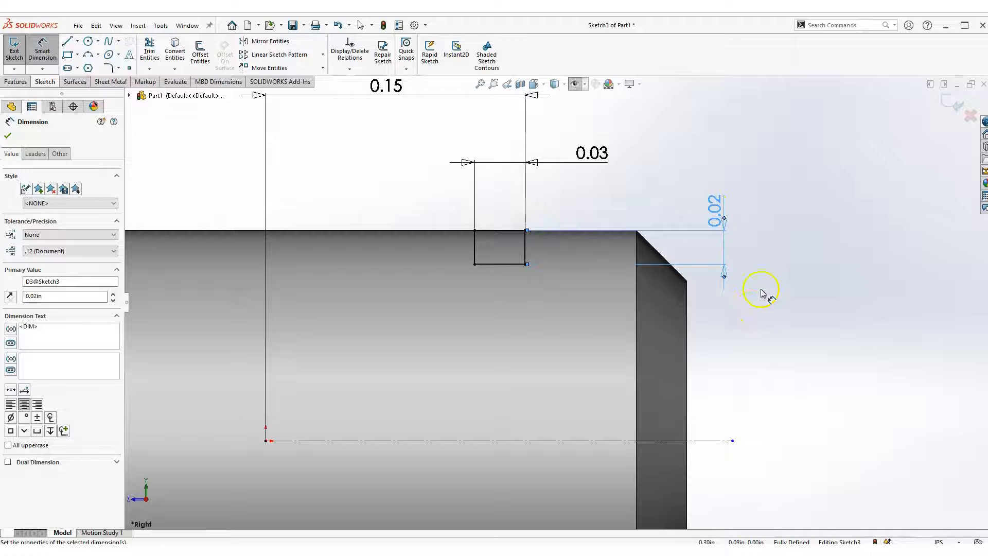
key(Escape)
Step: Inspect the dimensioned groove profile and centerline on the pin from several angled views
scroll(753, 282, up, 4)
right_drag(716, 255, 788, 307)
mouse_move(602, 305)
middle_down()
mouse_move(618, 304)
mouse_move(631, 346)
middle_up()
scroll(540, 288, down, 2)
middle_drag(539, 253, 556, 250)
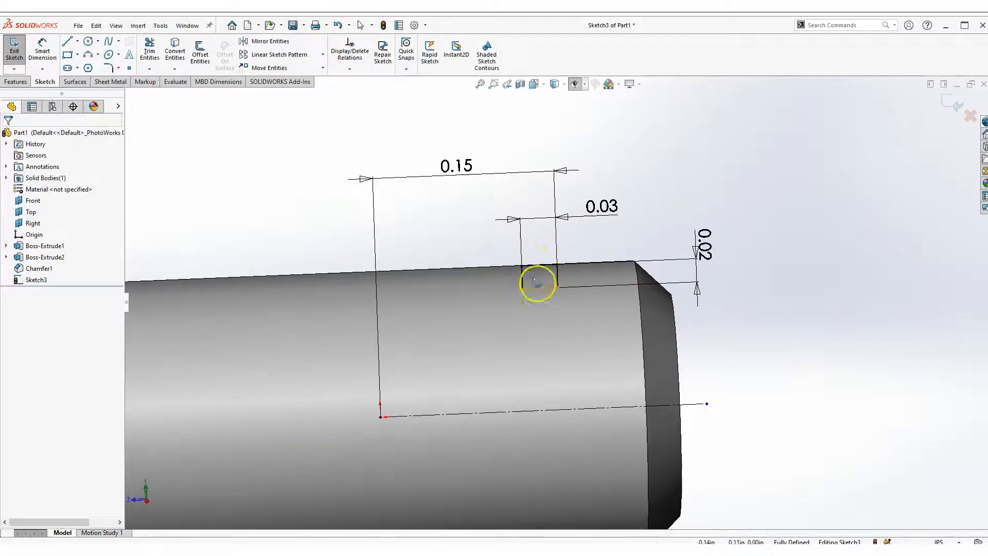
scroll(538, 306, up, 3)
middle_drag(499, 368, 516, 368)
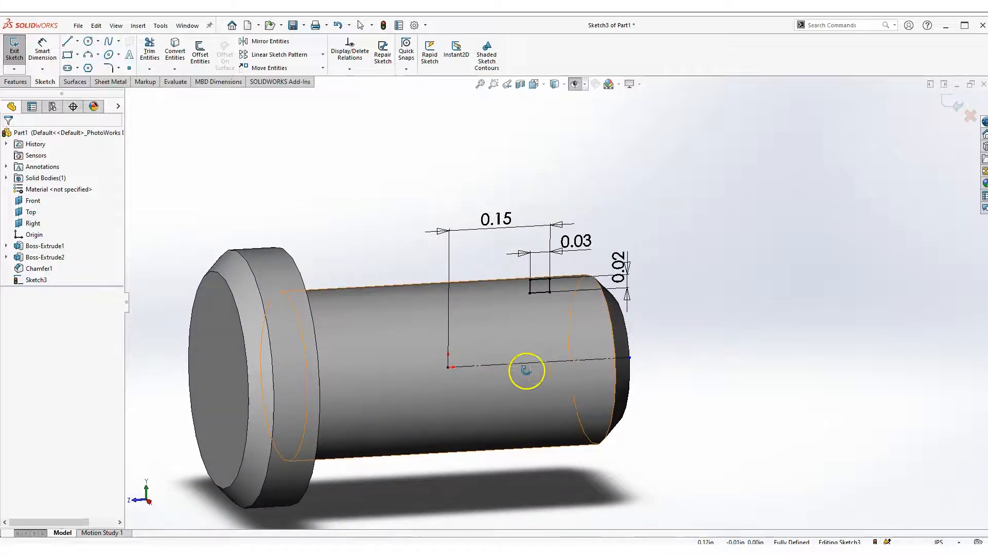
scroll(518, 359, up, 2)
middle_drag(470, 338, 384, 340)
middle_drag(564, 323, 622, 215)
scroll(584, 355, down, 2)
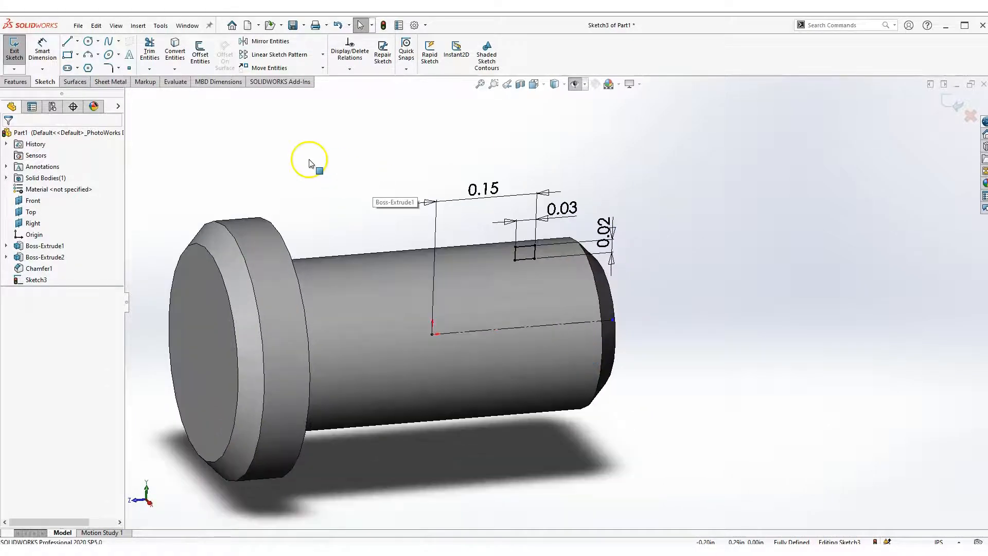
Step: Cut the groove by revolving the rectangle 360° about the construction centerline with a Revolved Cut
click(257, 145)
click(16, 82)
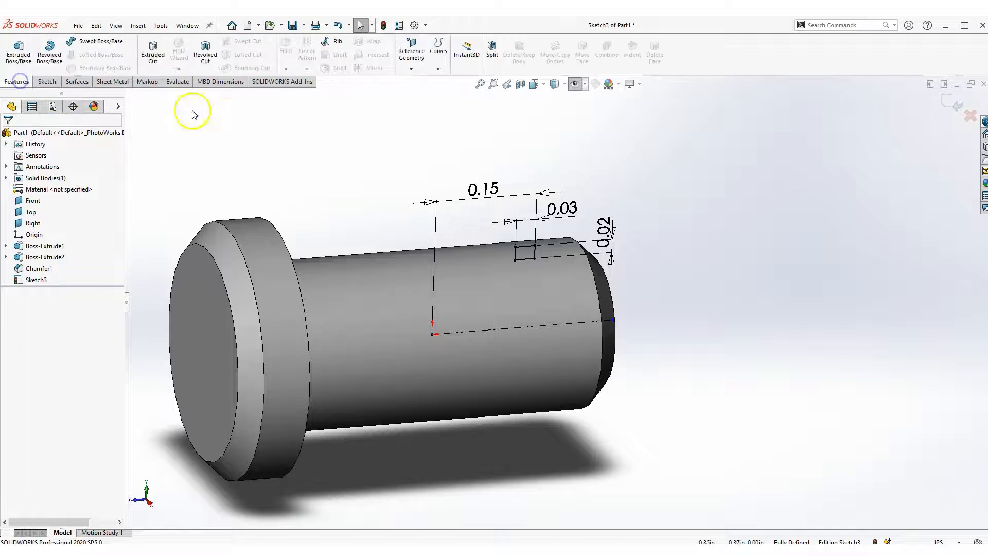
click(204, 49)
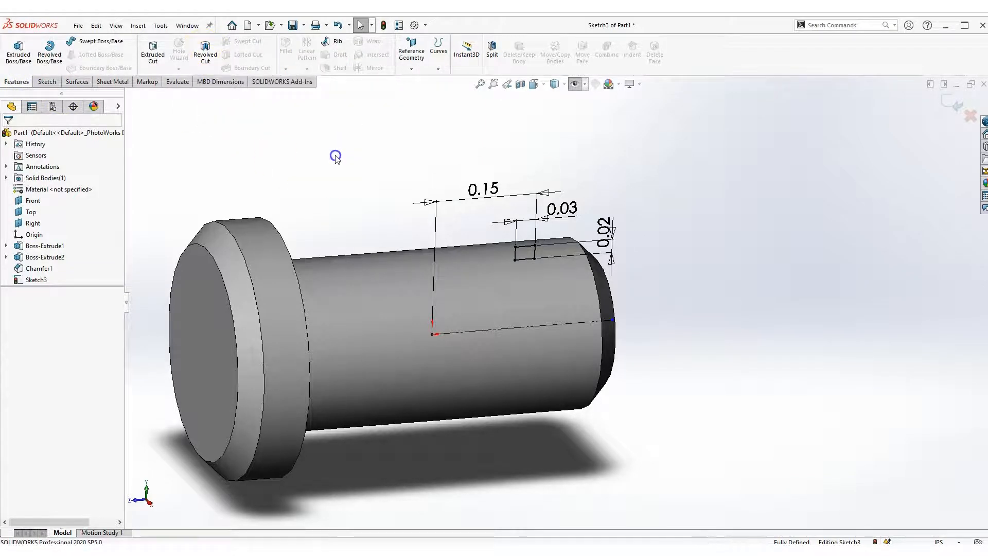
key(space)
click(494, 252)
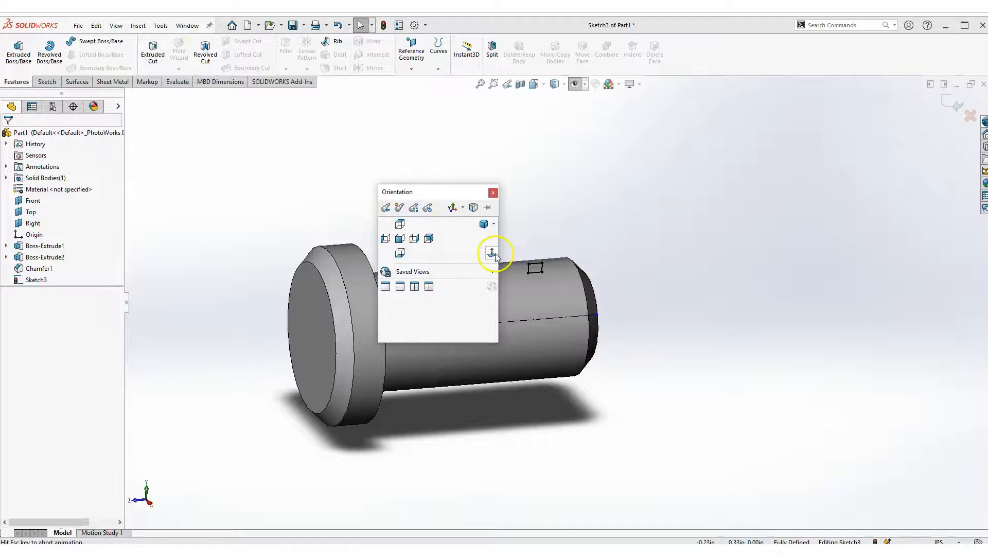
scroll(736, 208, down, 4)
scroll(710, 248, down, 2)
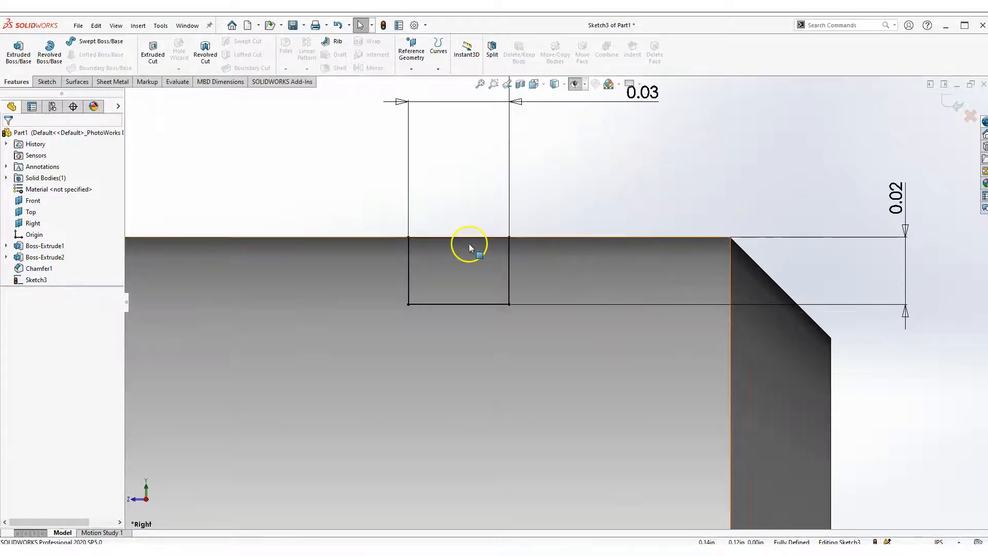
scroll(468, 243, up, 6)
scroll(328, 227, up, 2)
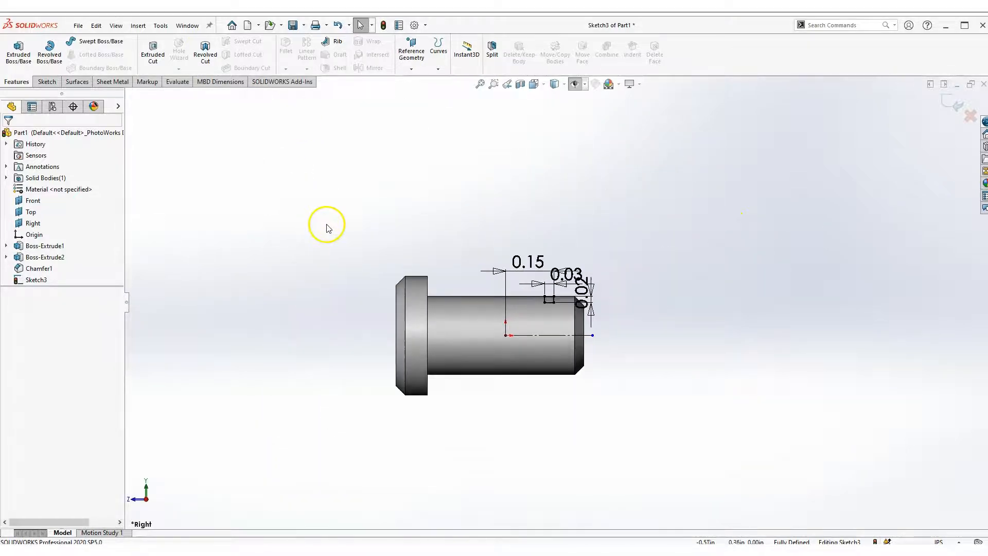
middle_drag(404, 192, 452, 214)
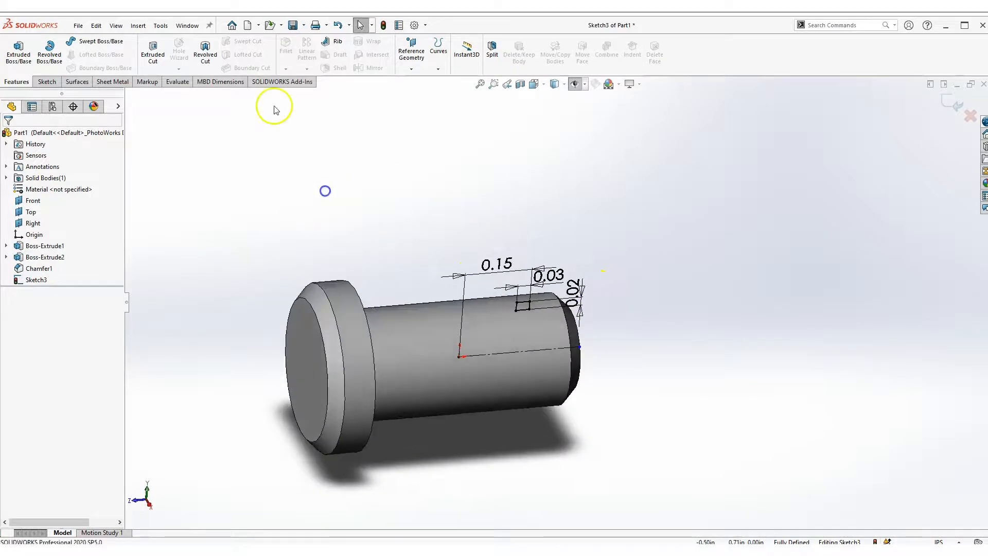
click(206, 55)
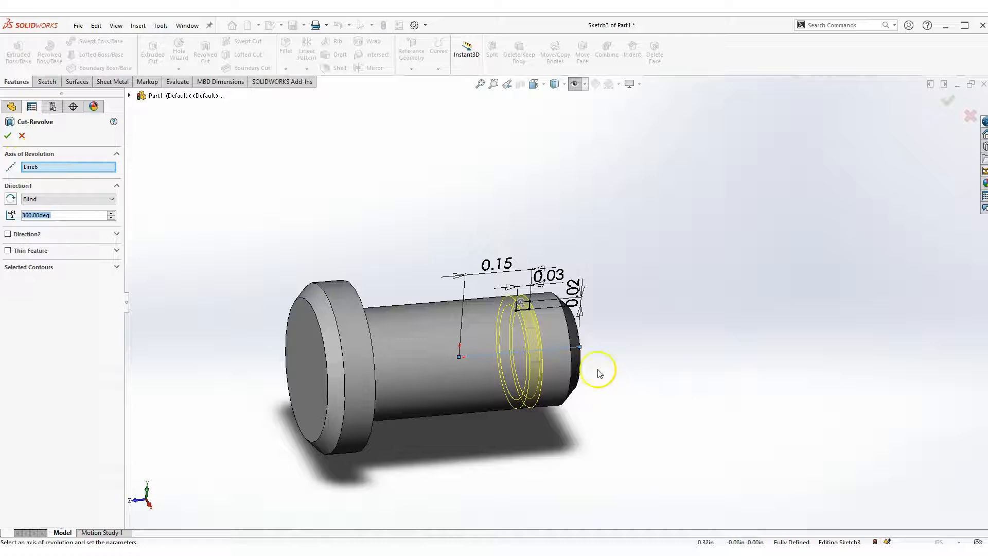
click(7, 135)
Step: Examine the revolved groove near the shaft's free end, both up close and on the whole pin
right_drag(647, 236, 651, 341)
scroll(469, 330, down, 4)
drag(536, 289, 547, 262)
scroll(705, 303, down, 3)
scroll(547, 311, up, 3)
drag(546, 320, 477, 180)
scroll(627, 353, up, 3)
scroll(597, 340, down, 3)
scroll(566, 297, up, 3)
scroll(560, 308, down, 4)
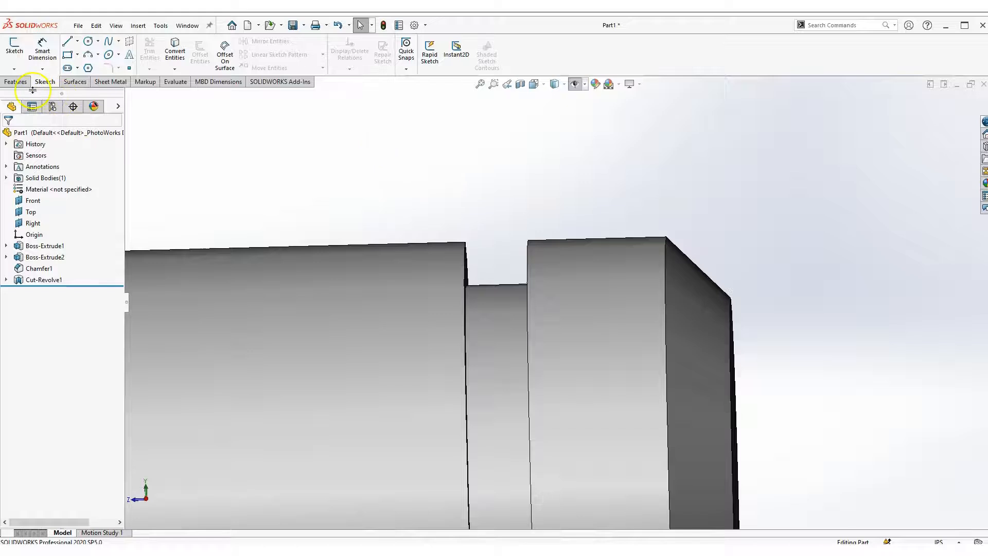
Step: Create a reference plane midway between the two side walls of the groove
click(16, 82)
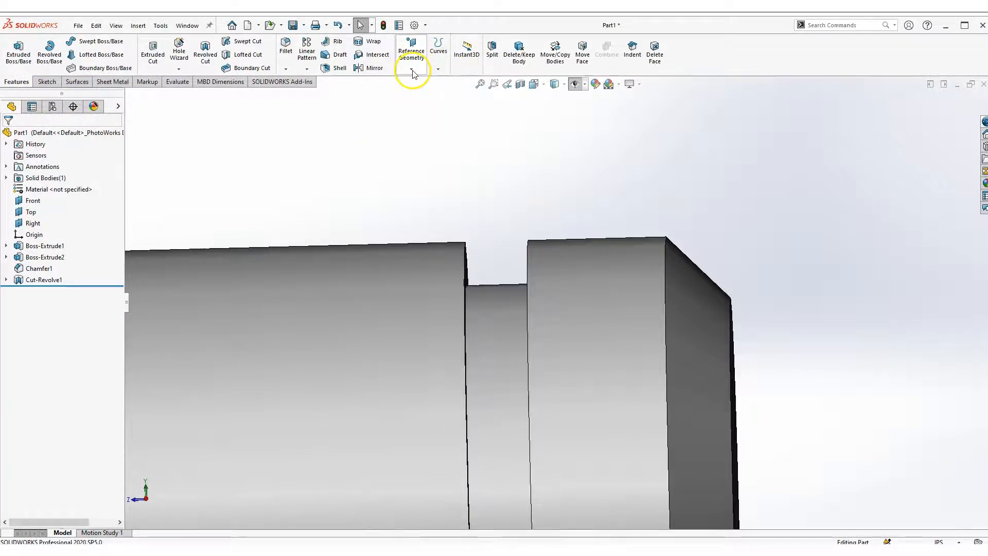
click(412, 70)
click(426, 85)
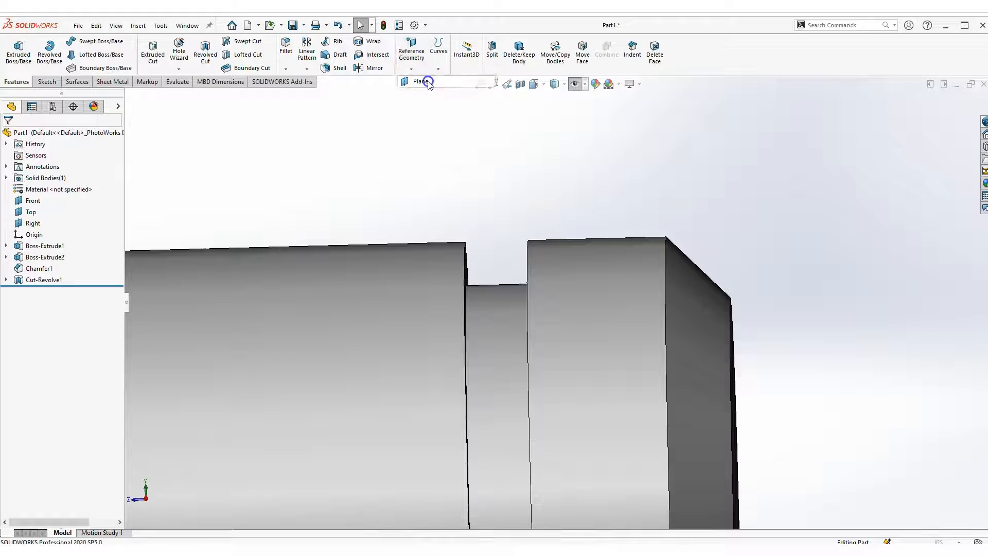
scroll(475, 165, up, 3)
middle_drag(496, 233, 559, 192)
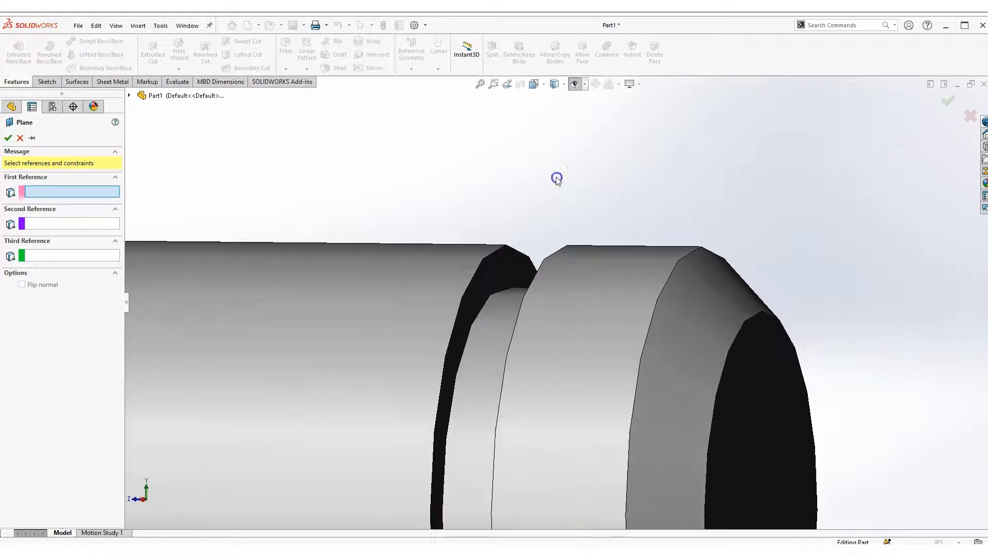
click(511, 262)
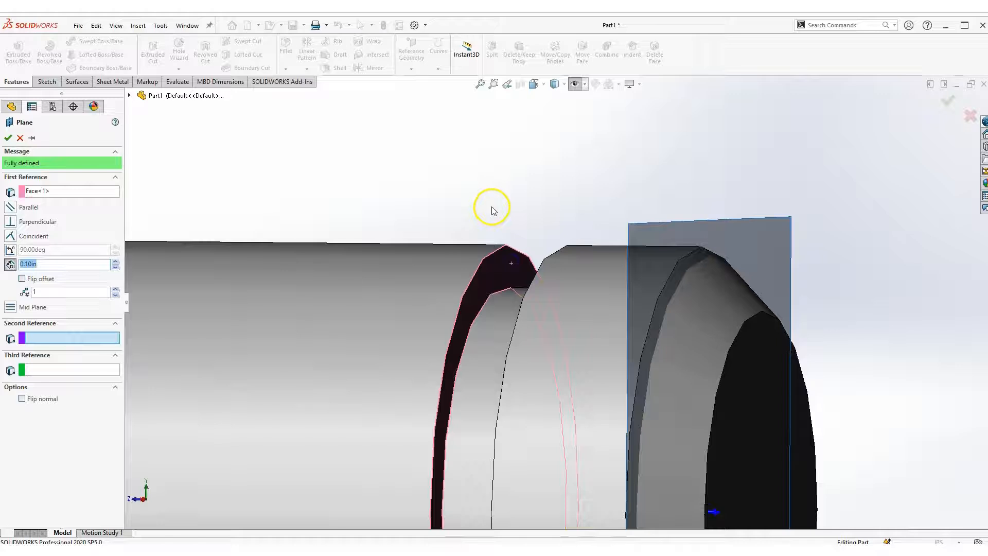
middle_drag(510, 221, 559, 210)
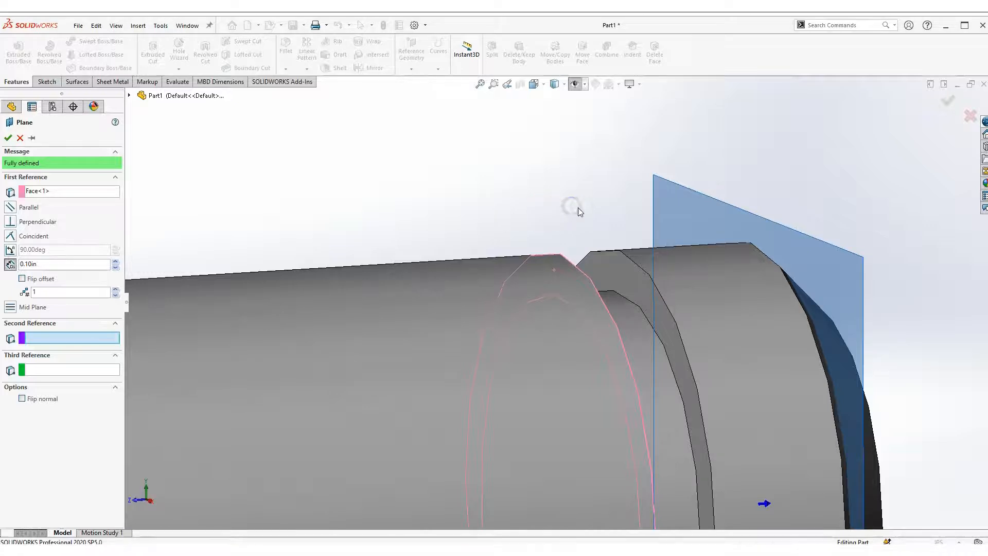
click(615, 271)
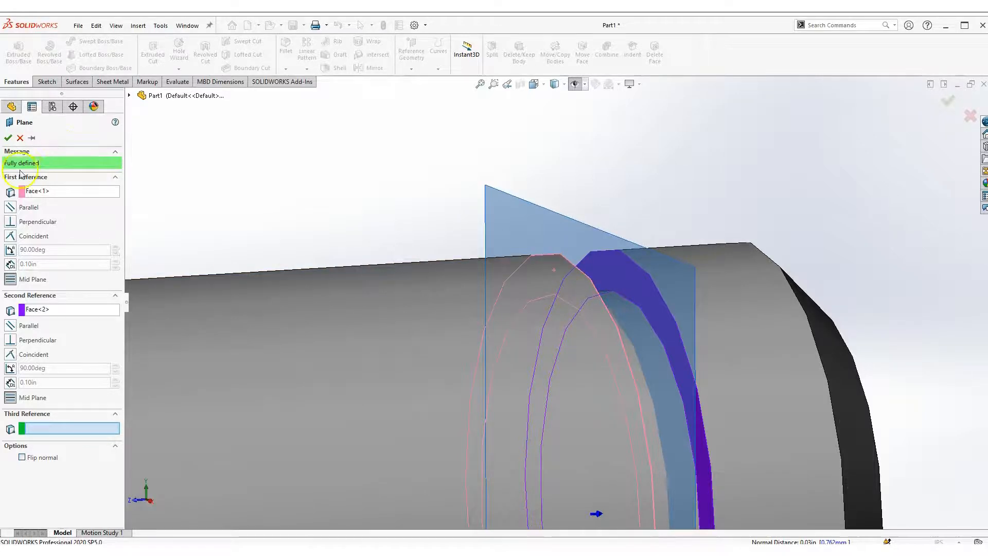
click(8, 138)
Step: Turn on the display of reference planes and inspect the new mid plane in the groove
scroll(680, 260, up, 5)
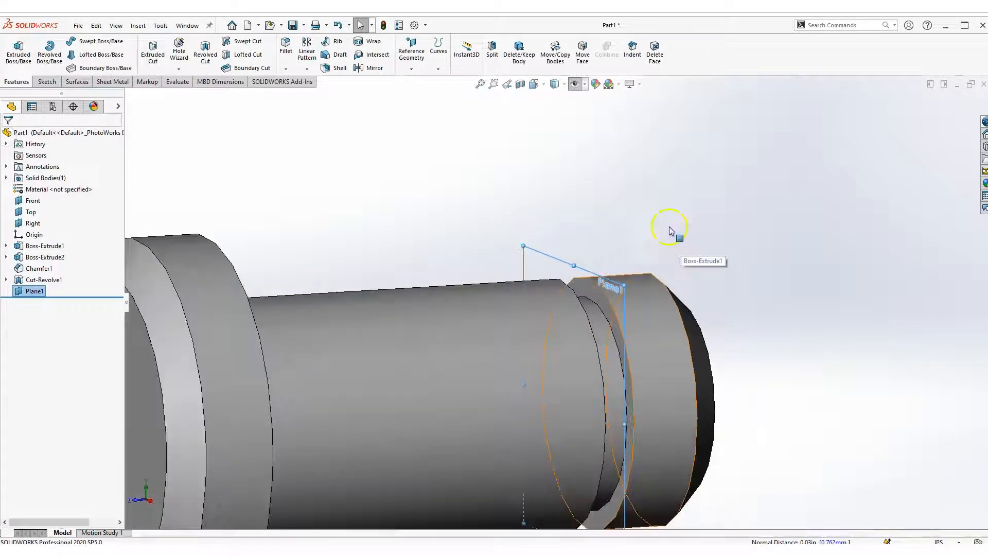
right_drag(658, 196, 693, 307)
drag(596, 357, 587, 338)
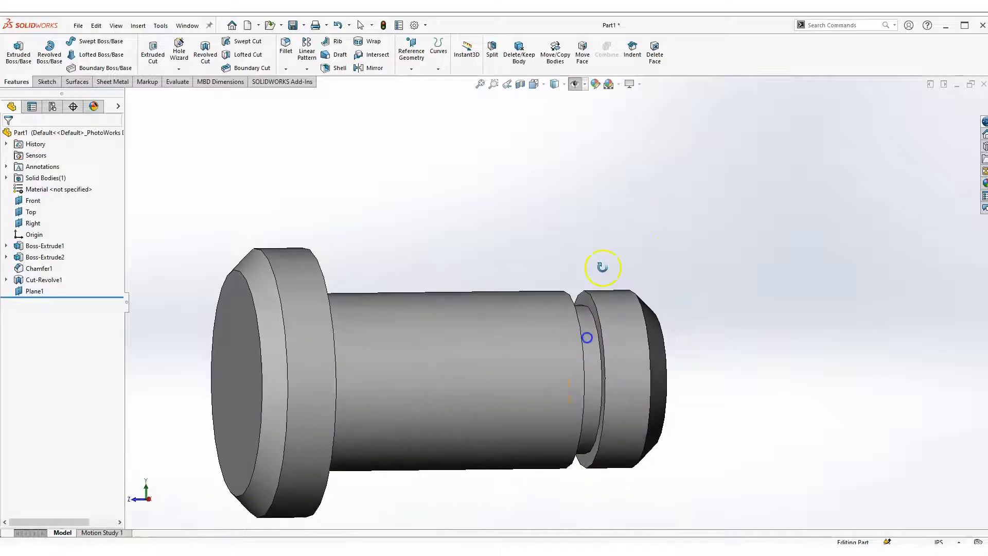
drag(536, 316, 561, 199)
key(Escape)
click(574, 84)
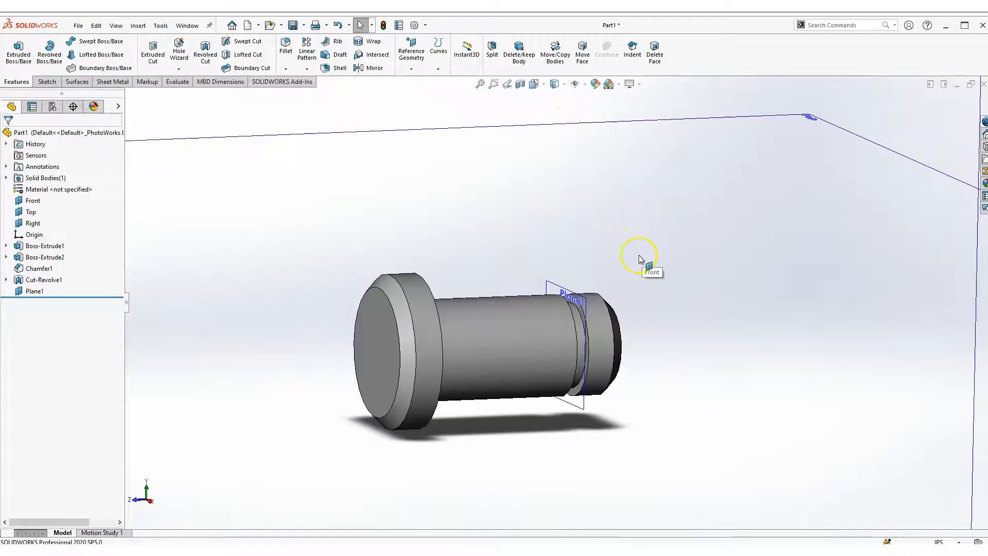
scroll(669, 303, up, 2)
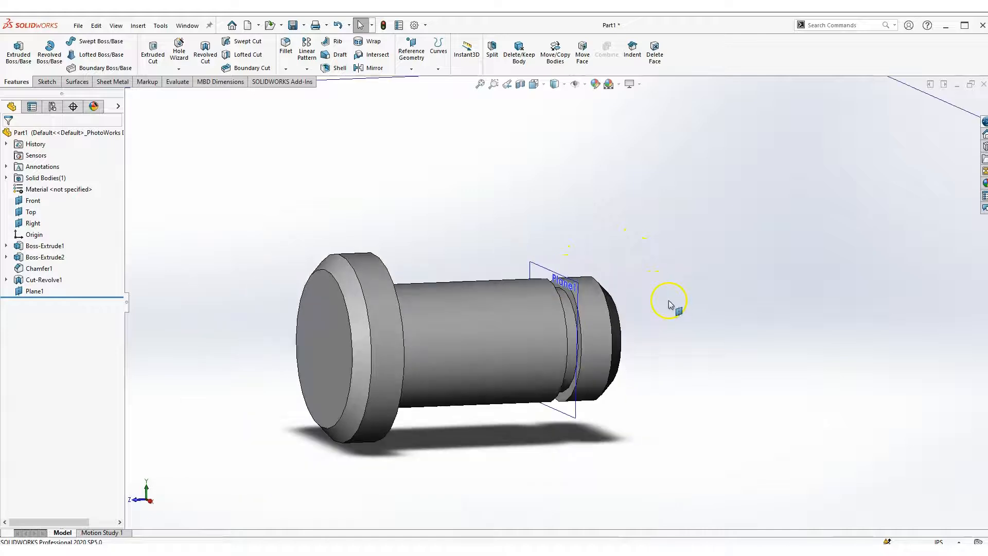
scroll(633, 419, down, 2)
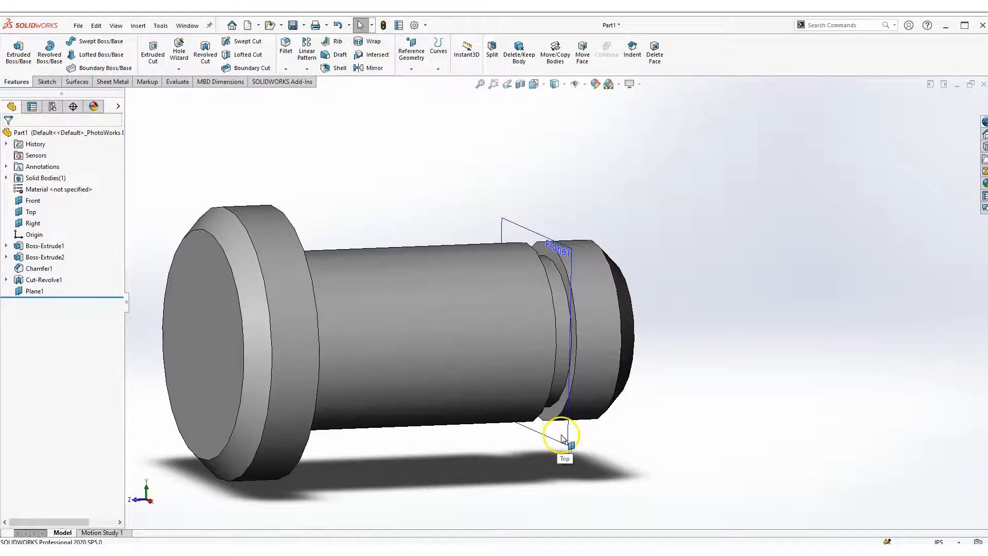
Step: Start a new sketch on the mid plane in the groove
click(618, 434)
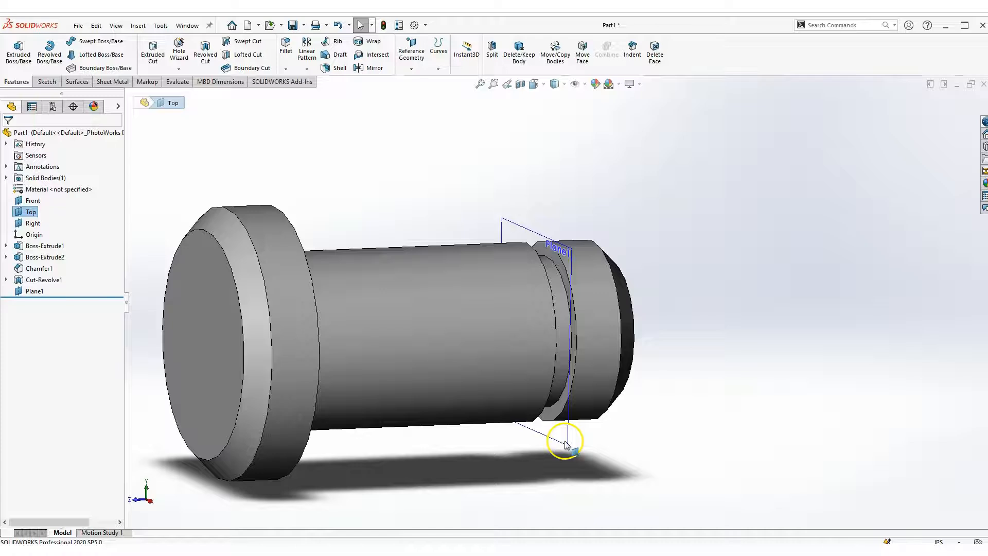
scroll(565, 441, up, 2)
click(680, 344)
right_drag(679, 342, 689, 412)
scroll(547, 356, down, 1)
drag(541, 356, 569, 378)
key(Escape)
click(562, 381)
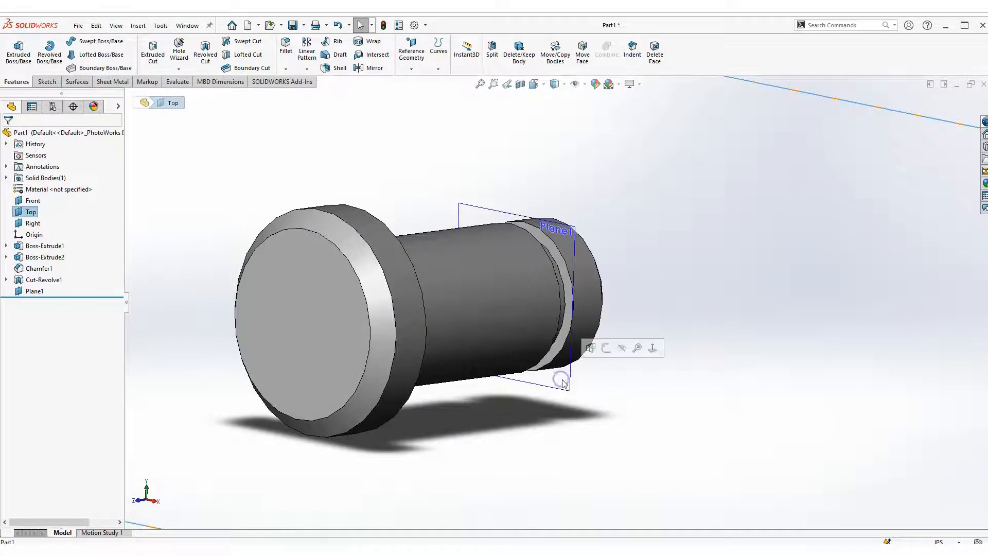
click(482, 208)
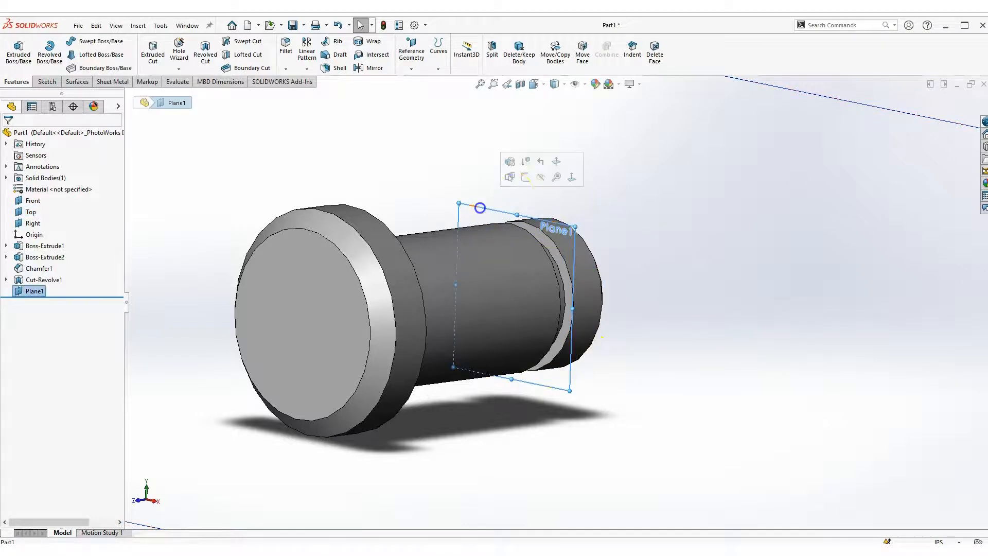
click(527, 178)
Step: Hide the reference planes and orient the view normal to the new sketch
scroll(602, 304, up, 5)
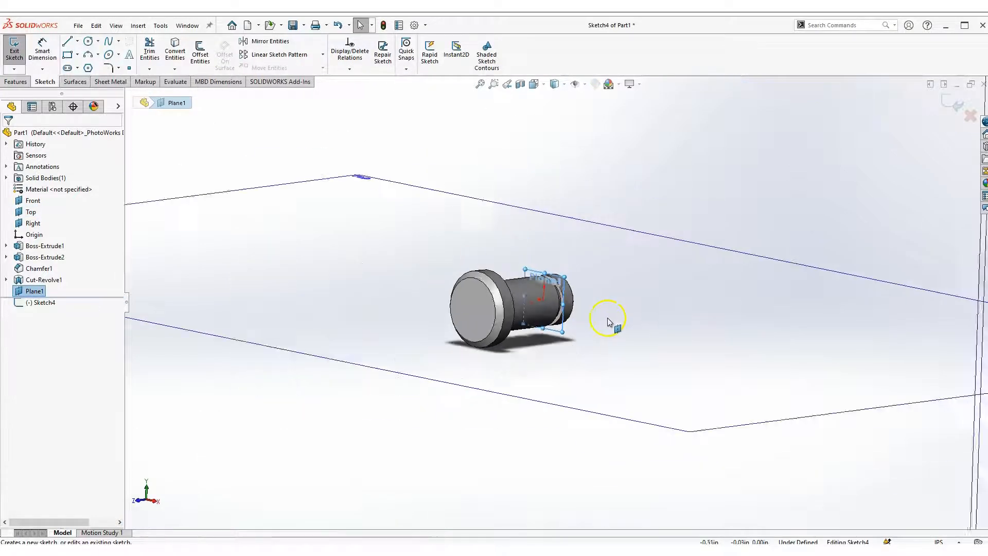
click(575, 84)
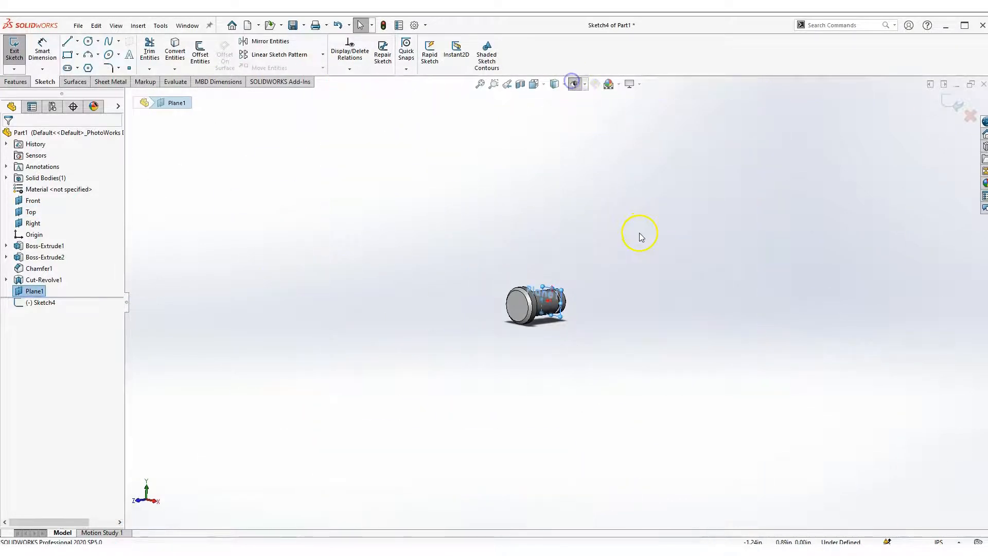
click(602, 196)
scroll(573, 303, up, 2)
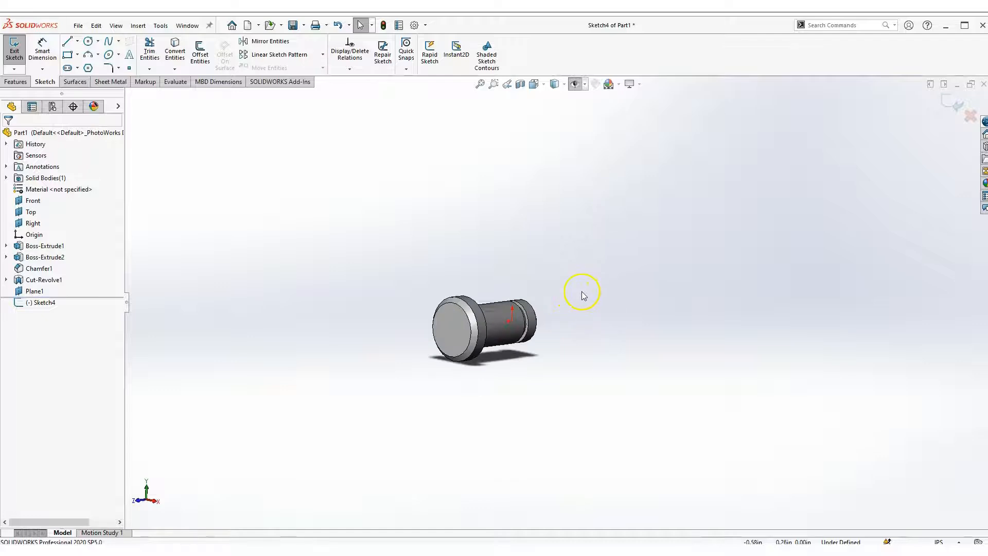
key(space)
click(707, 347)
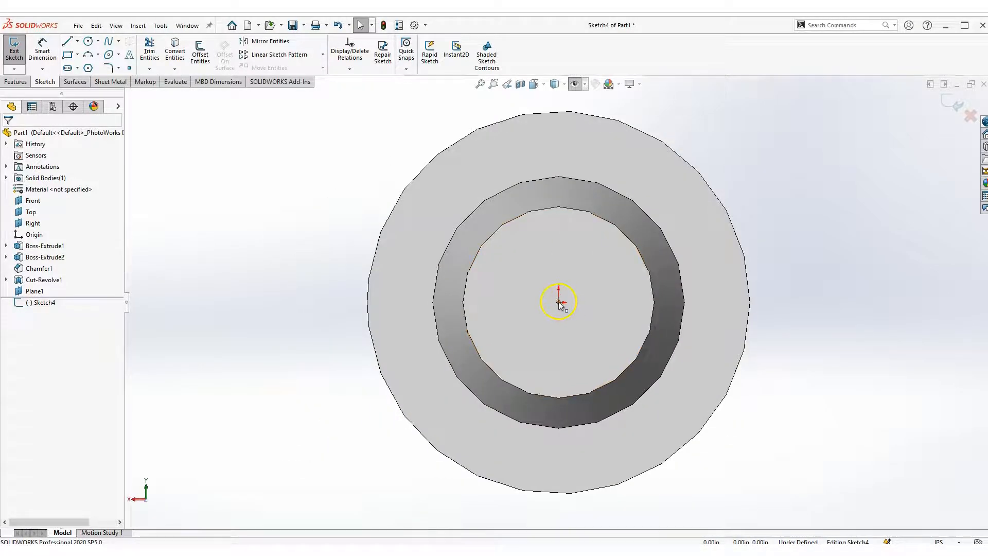
scroll(565, 314, up, 2)
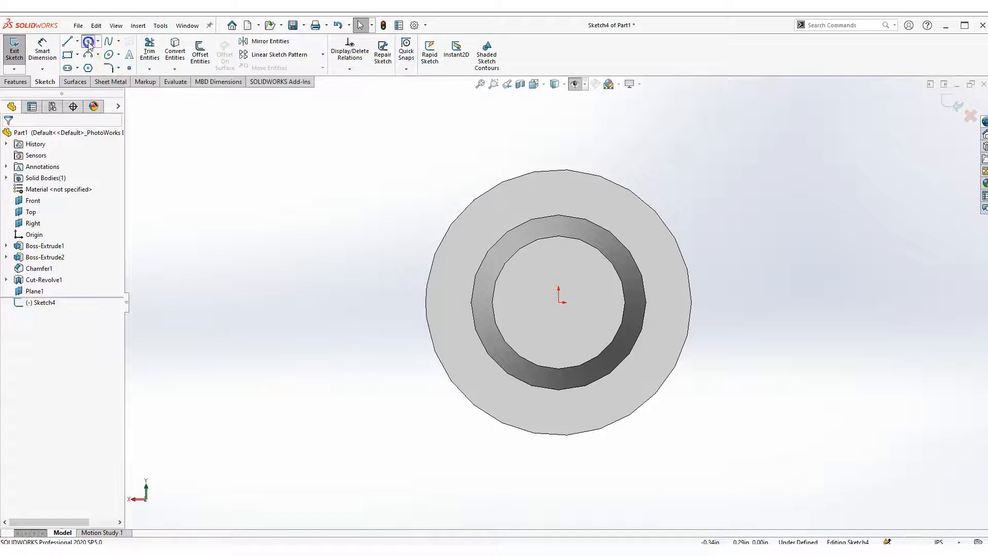
click(88, 42)
click(559, 302)
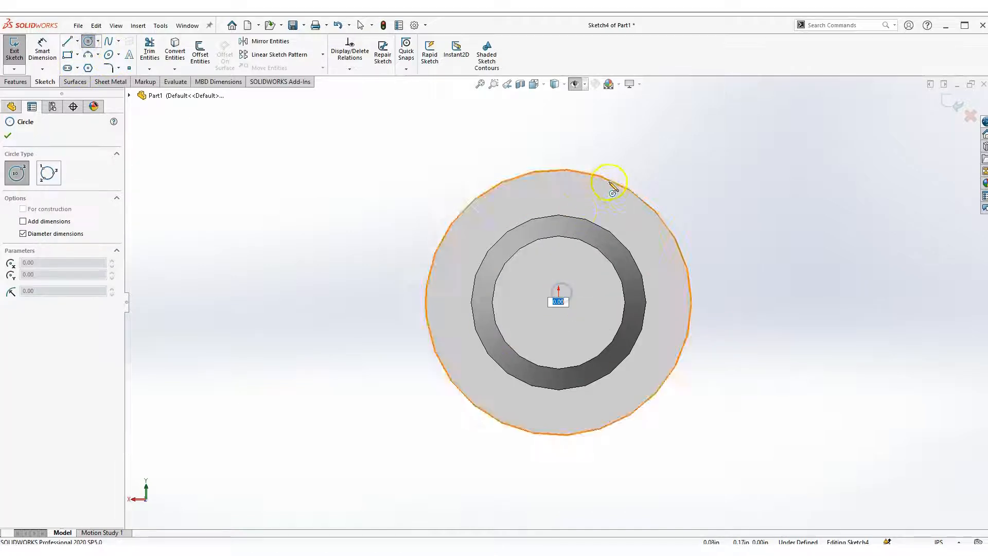
key(Escape)
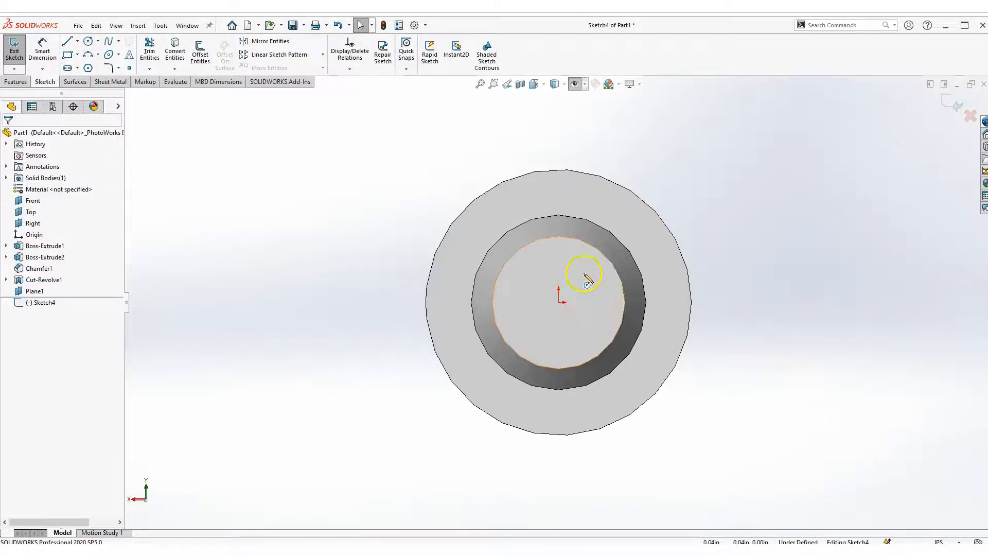
Step: Sketch a circle centred on the origin, about 0.48 in in diameter, enclosing the pin head's outline
click(88, 42)
click(558, 303)
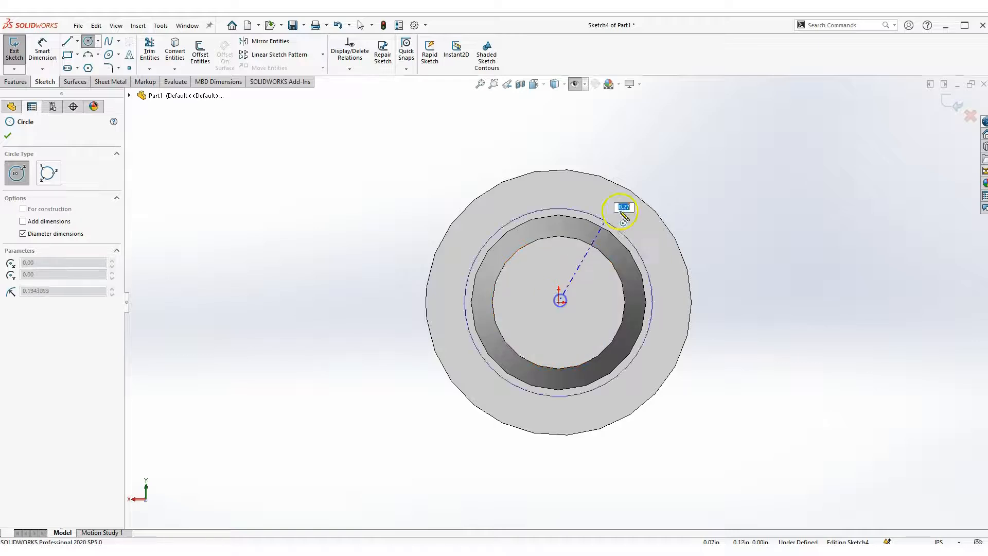
click(657, 167)
key(Escape)
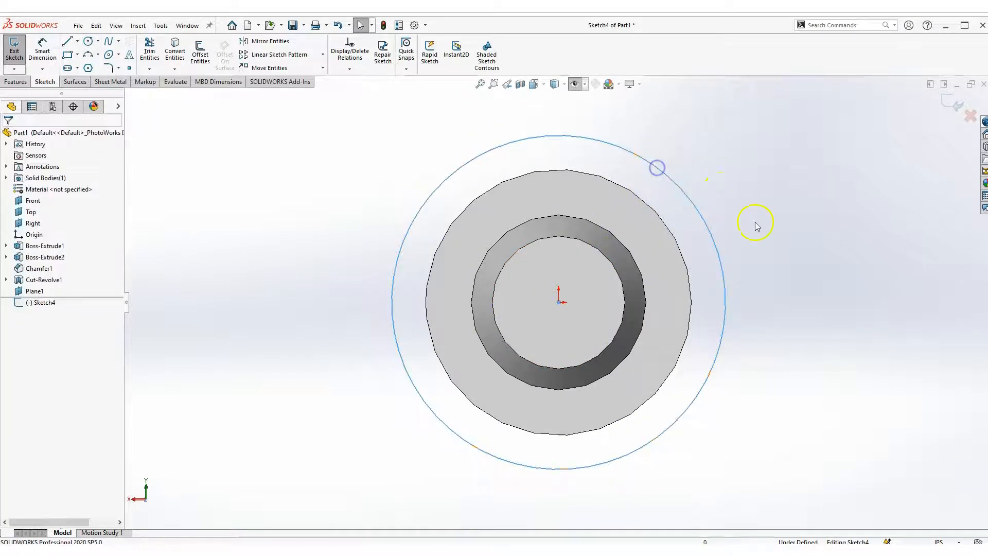
Step: Dimension the circle's diameter and set it to 0.5 in
click(42, 51)
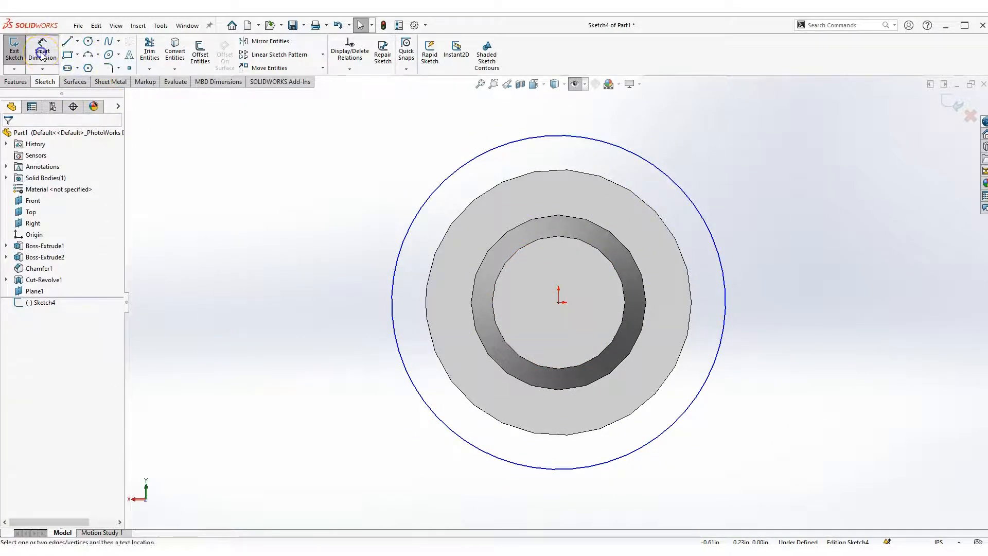
click(724, 304)
click(792, 216)
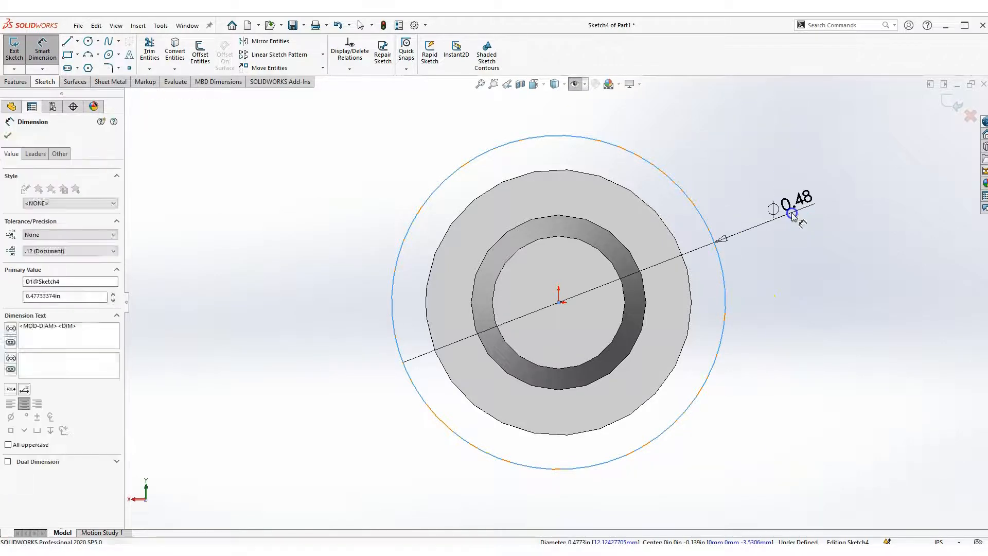
text(0.5)
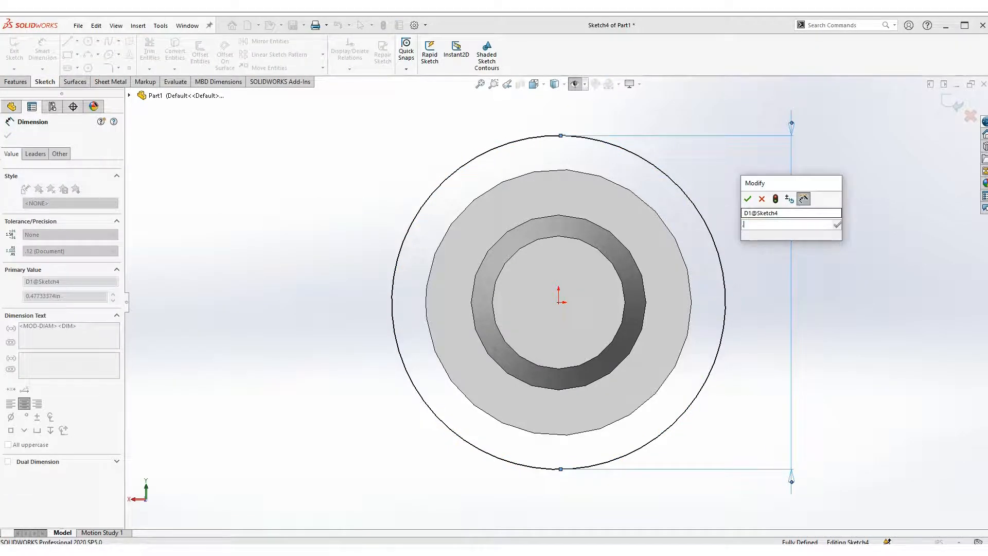
key(Return)
key(f)
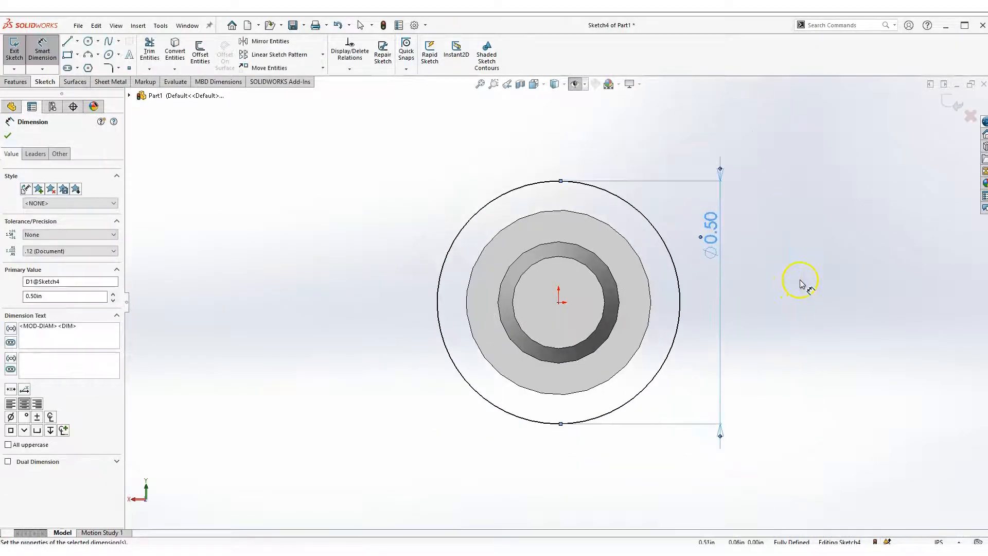
key(Escape)
Step: Convert the circular edge at the base of the groove into a circle in the mid-plane sketch
right_drag(792, 241, 796, 247)
middle_drag(595, 246, 704, 310)
scroll(631, 264, down, 2)
middle_drag(631, 264, 656, 274)
middle_drag(647, 215, 690, 268)
scroll(690, 268, down, 2)
middle_drag(627, 287, 633, 287)
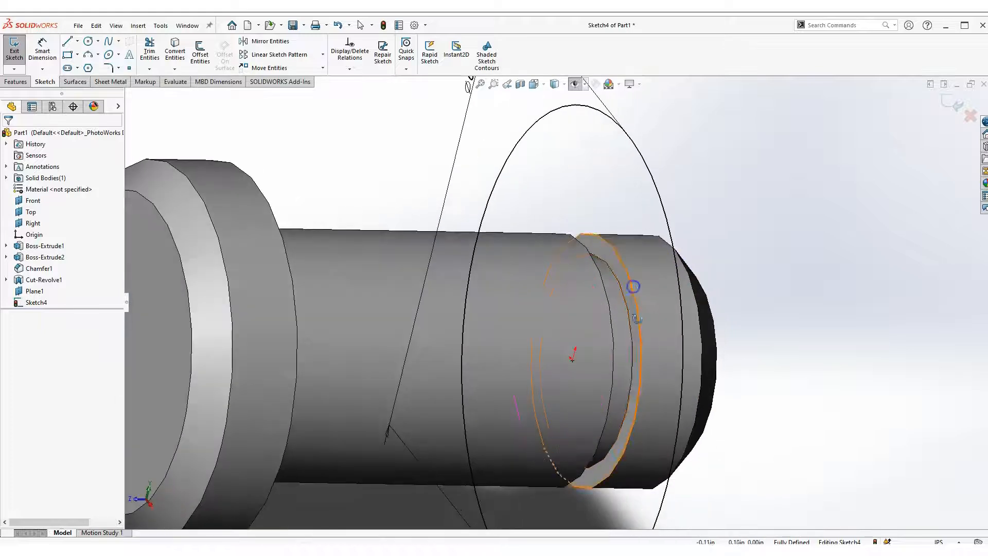
scroll(606, 252, down, 2)
mouse_move(606, 252)
middle_down()
mouse_move(604, 287)
mouse_move(566, 247)
middle_up()
scroll(606, 276, up, 3)
scroll(592, 270, down, 3)
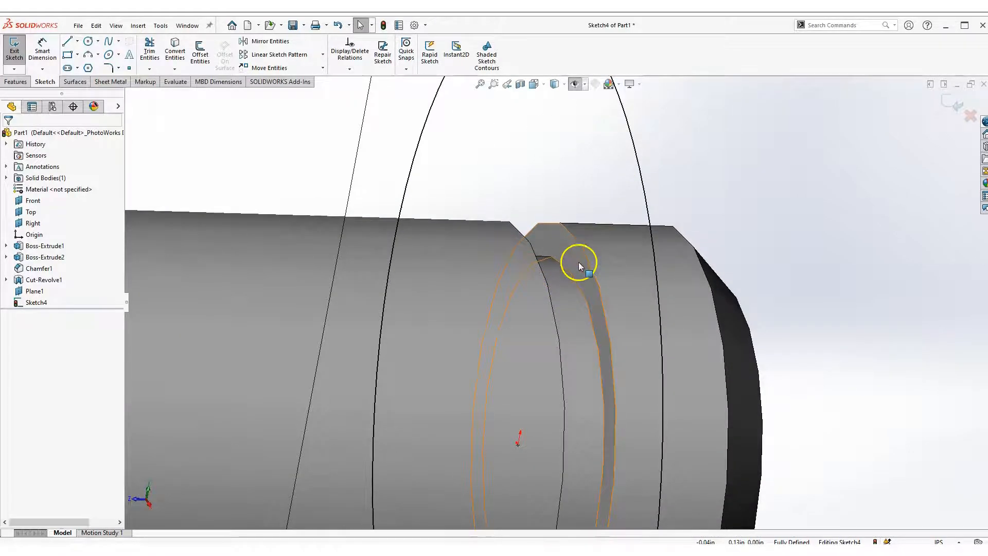
scroll(571, 281, down, 3)
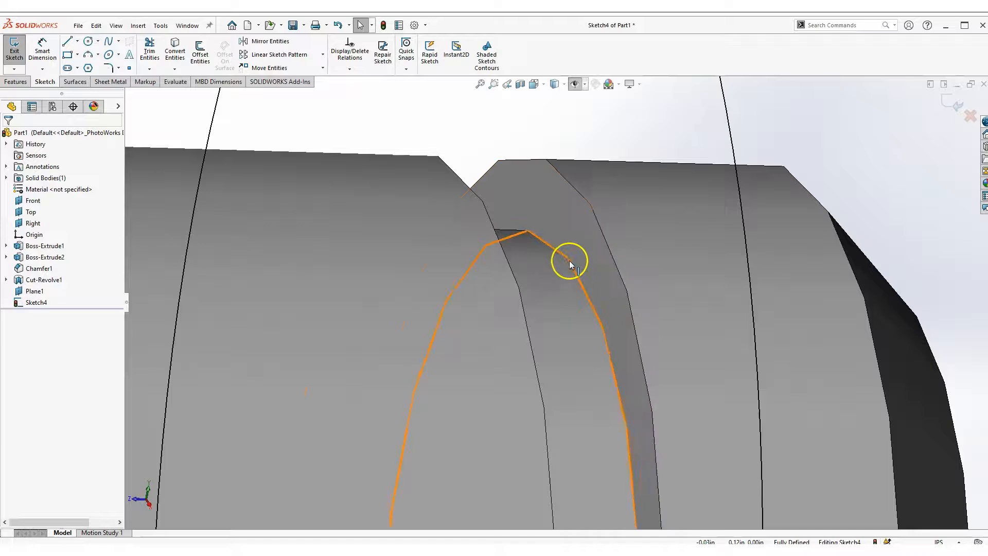
click(581, 281)
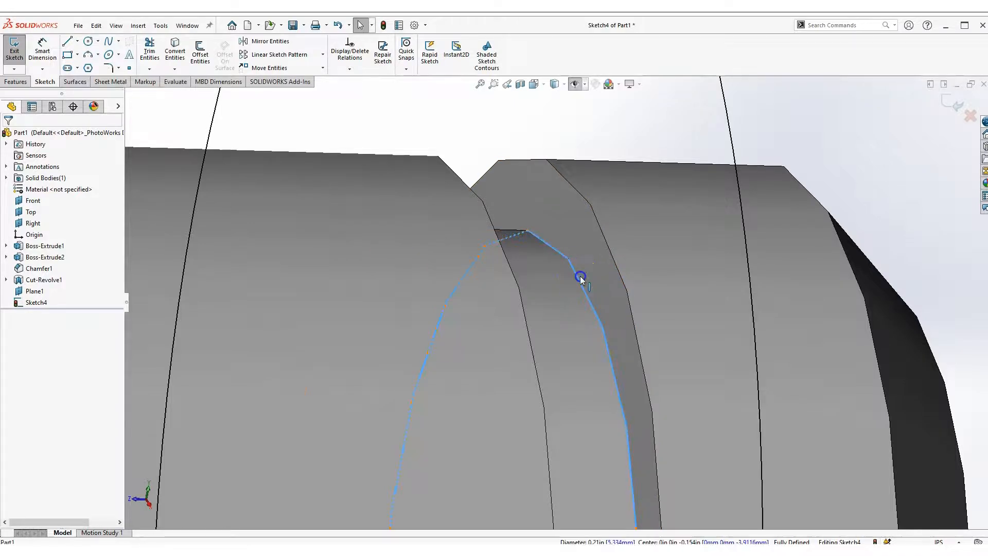
scroll(607, 308, up, 6)
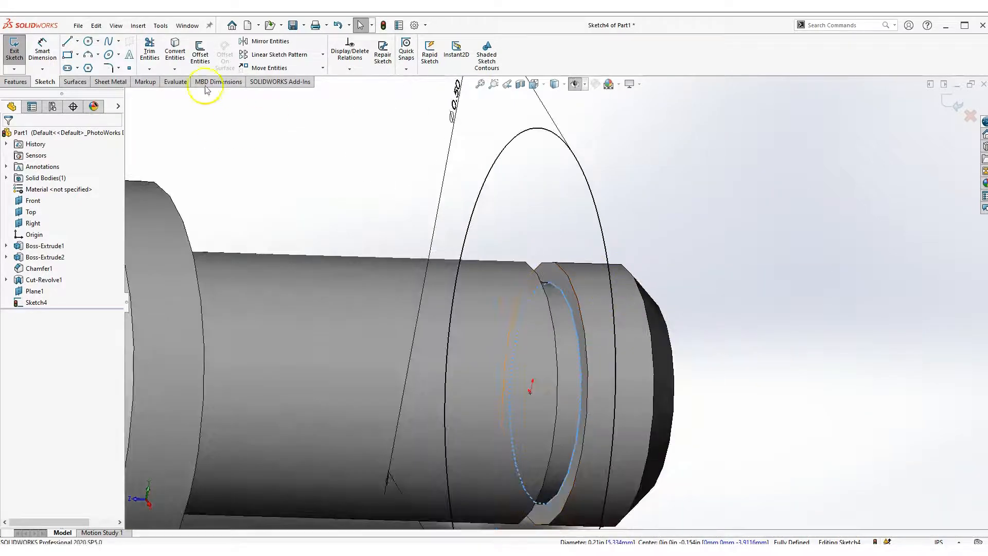
click(175, 54)
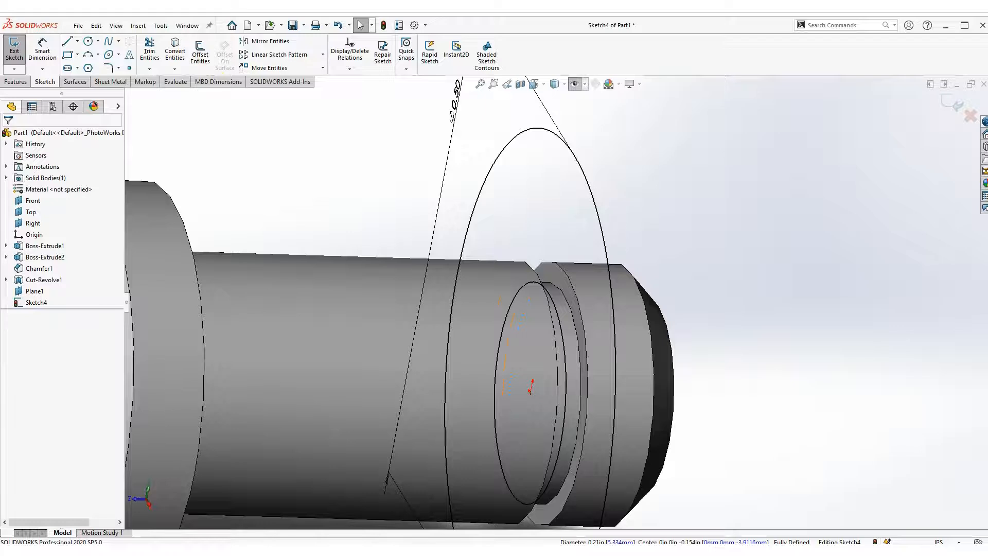
Step: Examine how the converted inner circle lines up with the groove's floor and side walls
scroll(683, 292, up, 3)
right_drag(689, 240, 688, 349)
key(Escape)
right_drag(687, 228, 799, 314)
scroll(547, 317, down, 5)
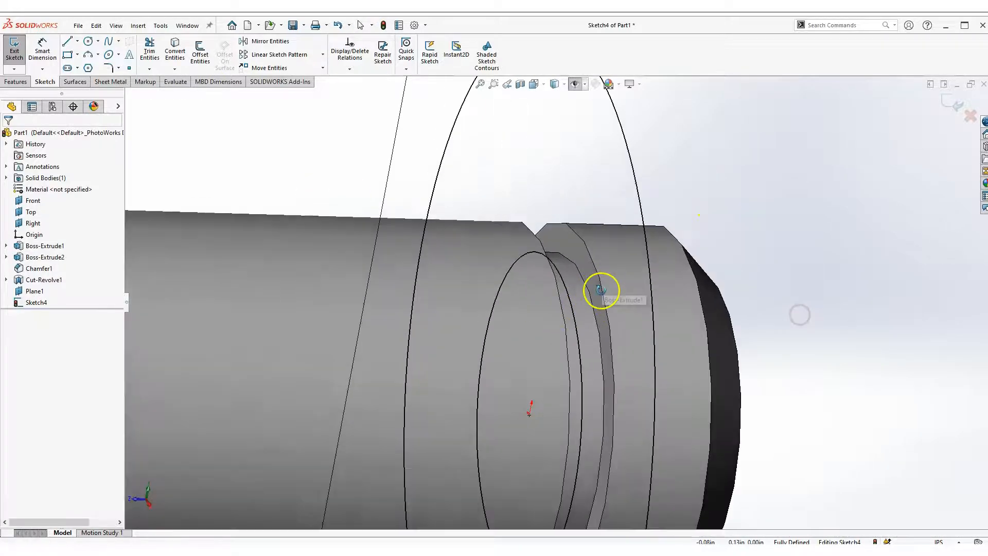
scroll(592, 290, up, 2)
scroll(576, 283, up, 4)
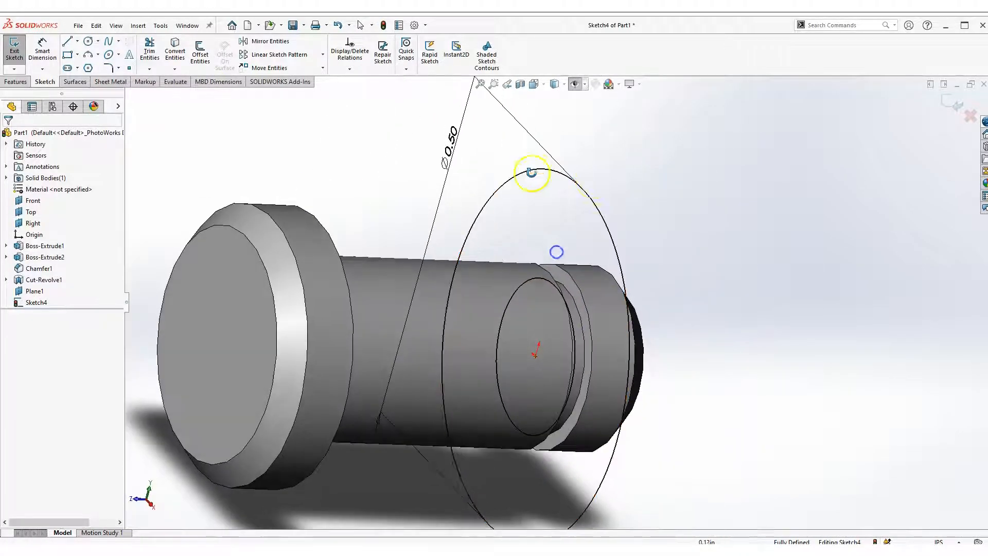
scroll(554, 289, down, 3)
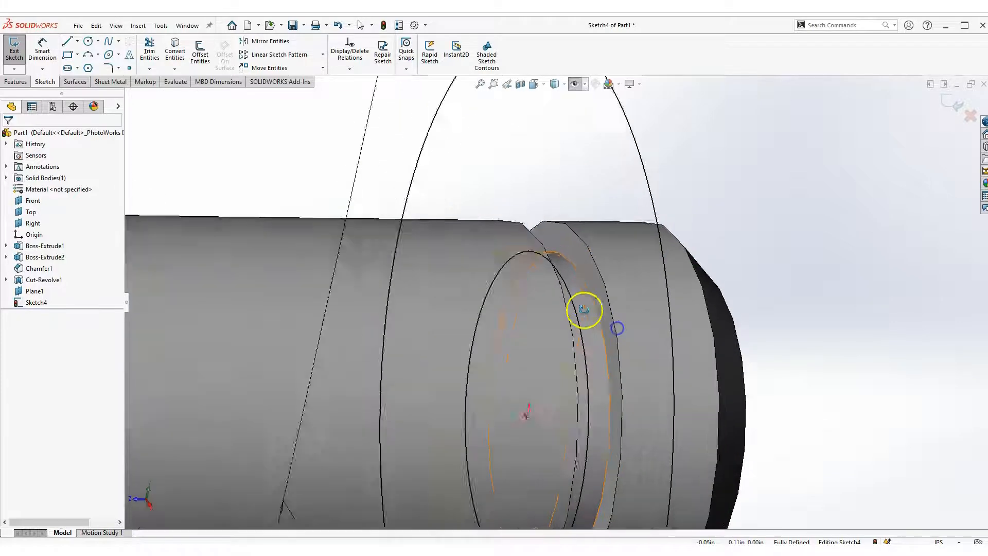
scroll(584, 309, down, 3)
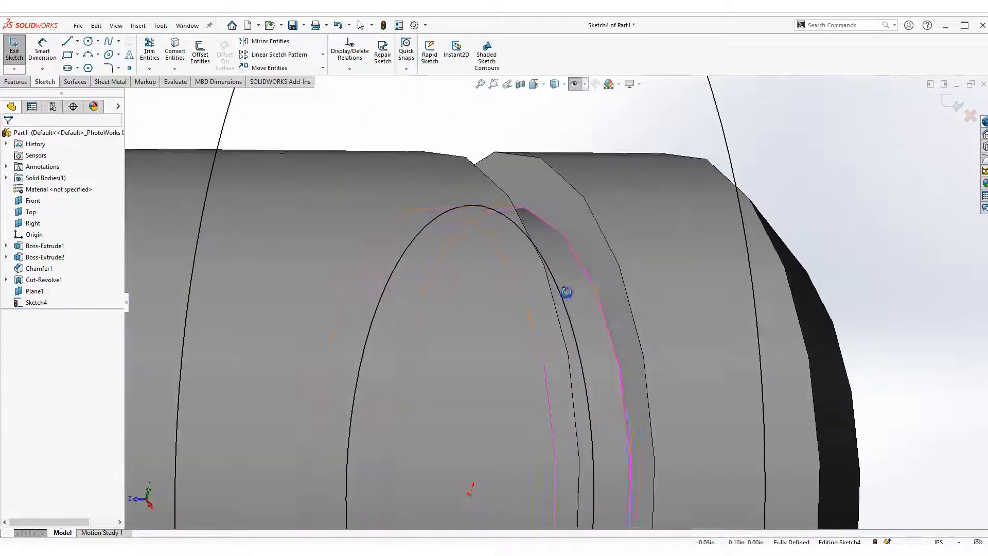
click(590, 278)
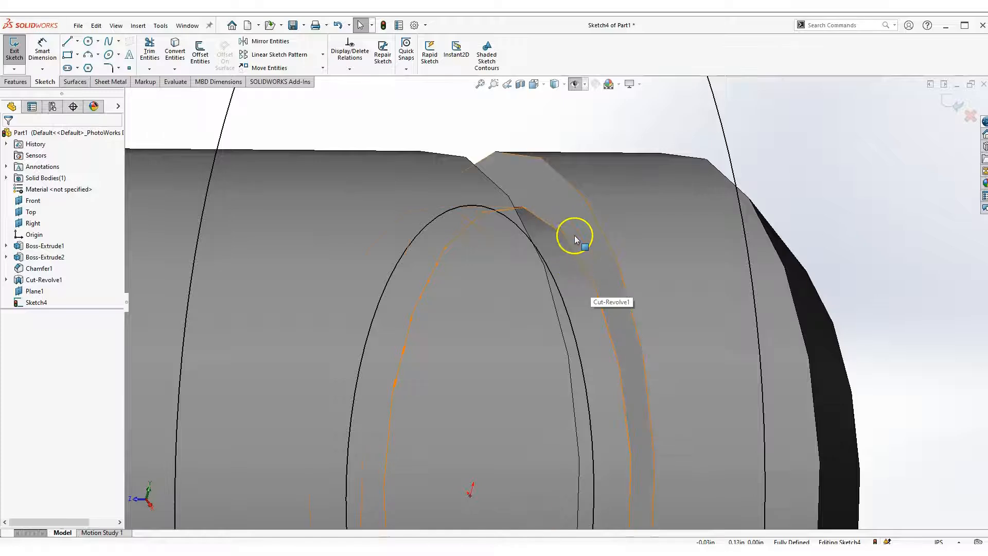
scroll(561, 407, up, 3)
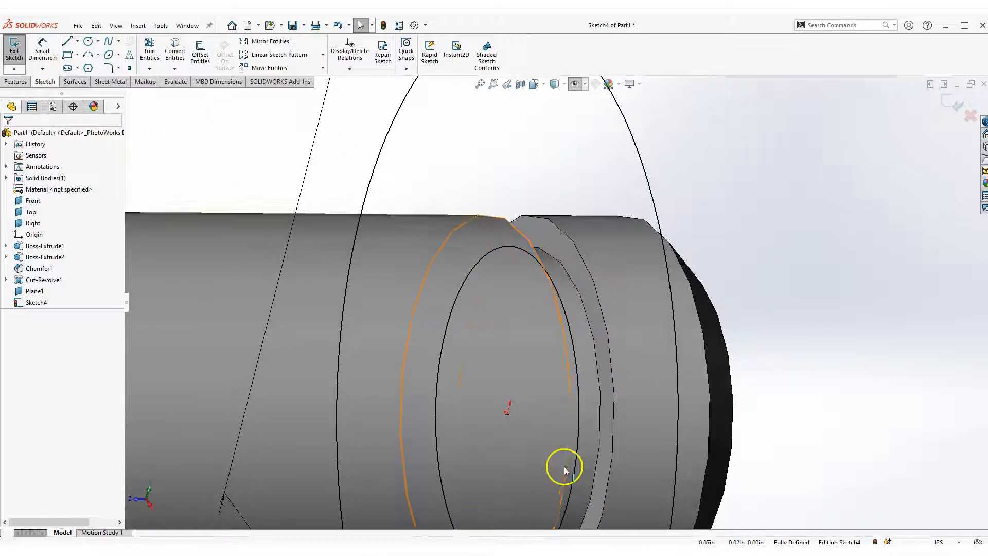
scroll(569, 276, up, 4)
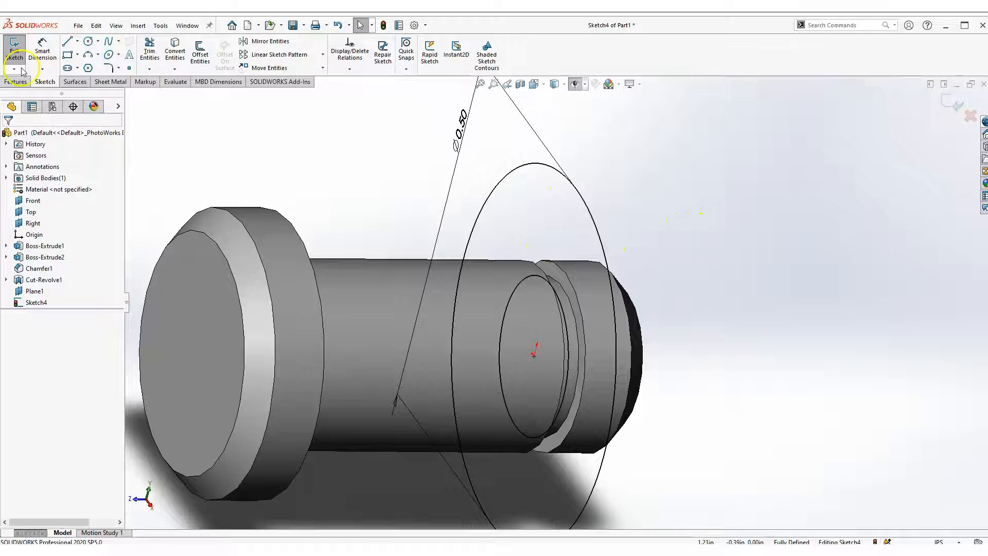
Step: Extrude the ring between the two circles 0.02 in with the Mid Plane end condition, merged with the pin
click(15, 82)
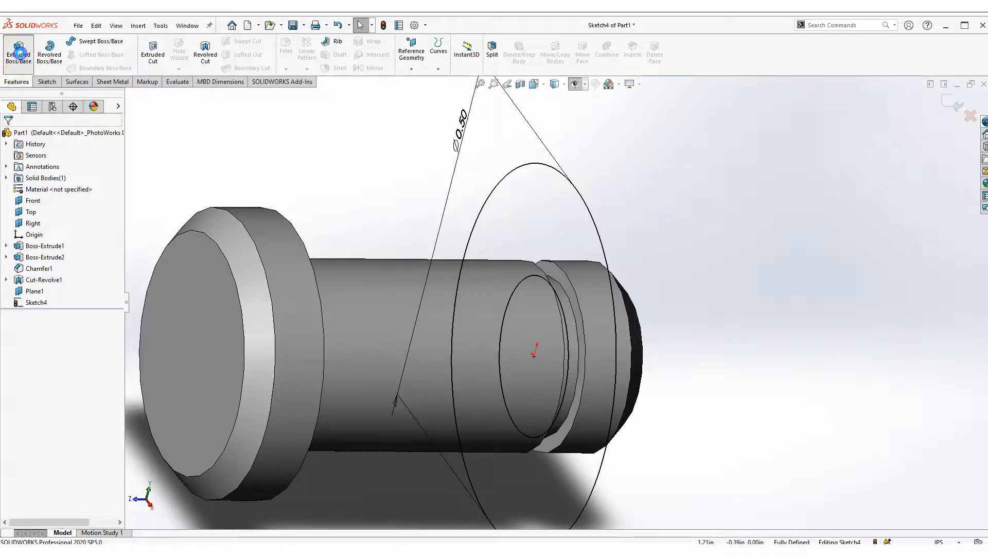
click(19, 54)
click(85, 237)
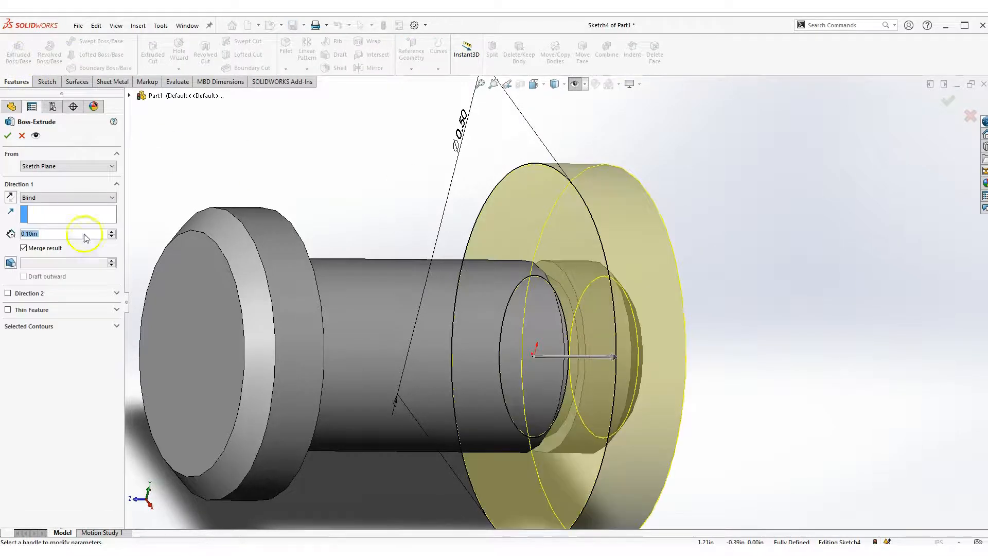
click(37, 199)
click(51, 254)
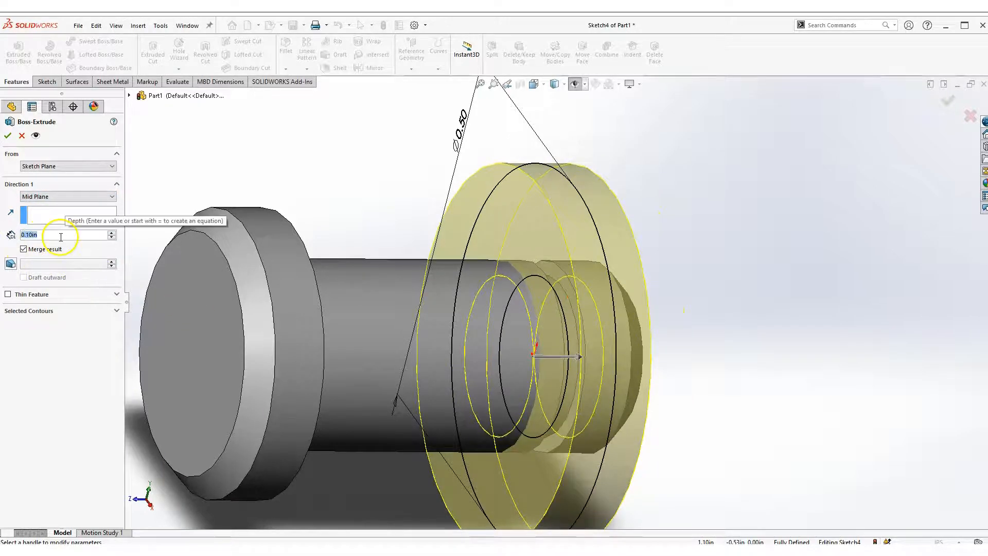
text(0.02)
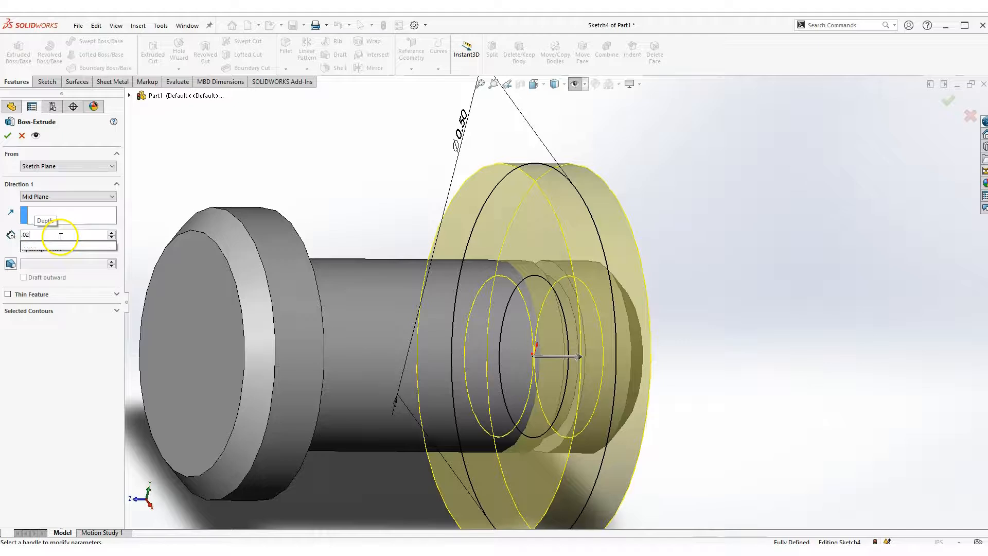
key(Return)
right_drag(715, 306, 739, 410)
scroll(589, 378, down, 2)
drag(562, 322, 534, 312)
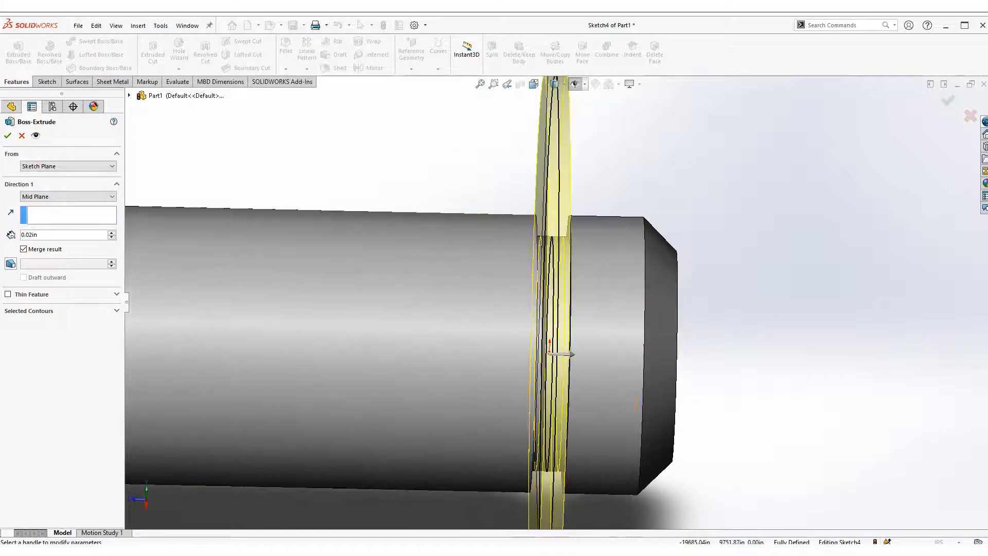
click(6, 136)
Step: Inspect the extruded disk around the groove from several angles
scroll(728, 298, up, 3)
right_drag(735, 254, 717, 313)
scroll(545, 256, down, 2)
drag(544, 251, 580, 240)
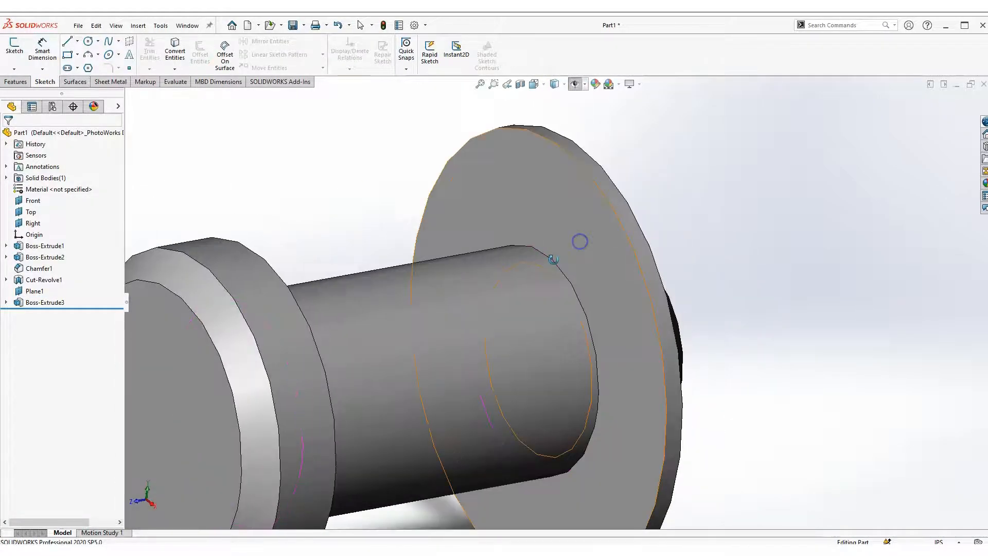
scroll(474, 247, up, 3)
key(Escape)
scroll(673, 307, down, 2)
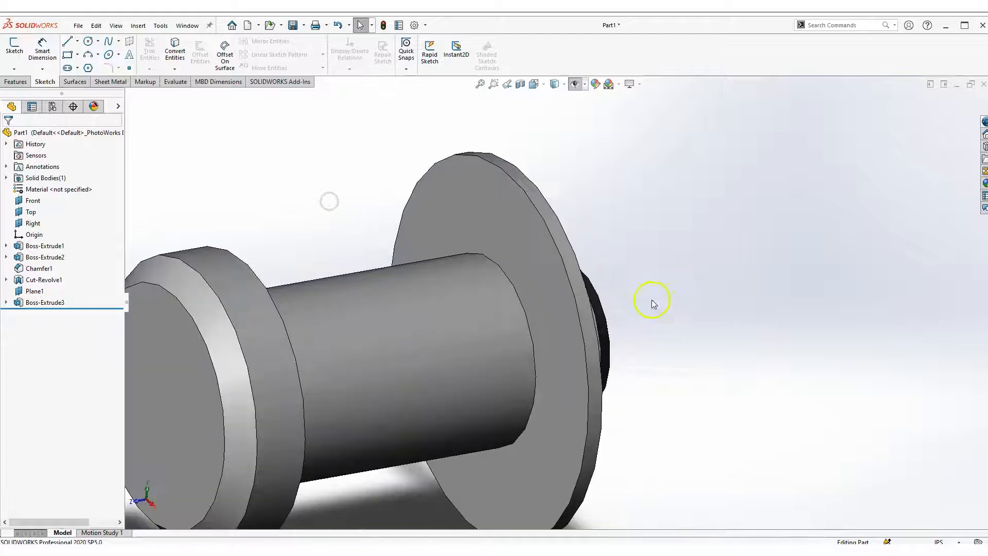
scroll(242, 198, up, 3)
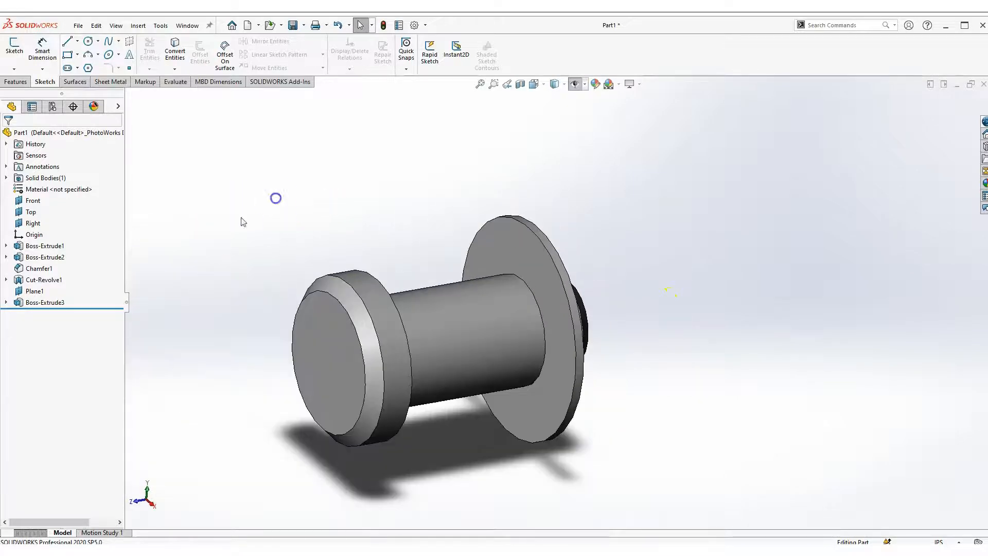
Step: Edit the disk's extrusion and turn off Merge result so that the disk is a separate body
click(45, 303)
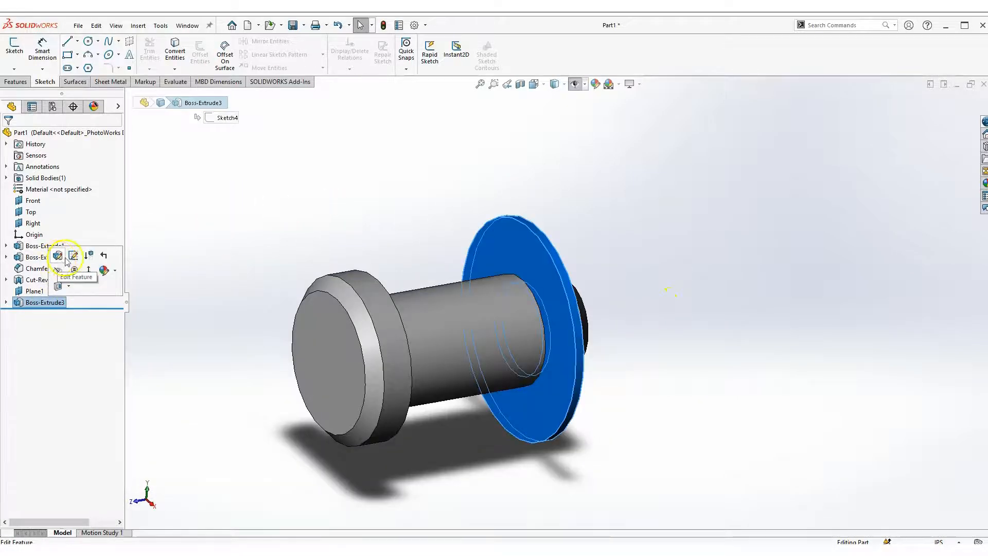
click(237, 258)
click(45, 304)
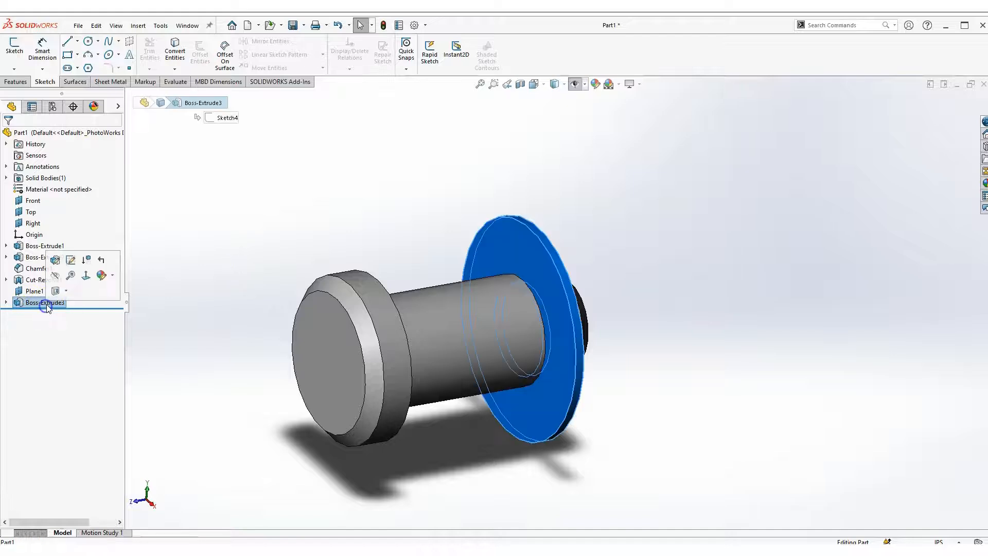
click(56, 260)
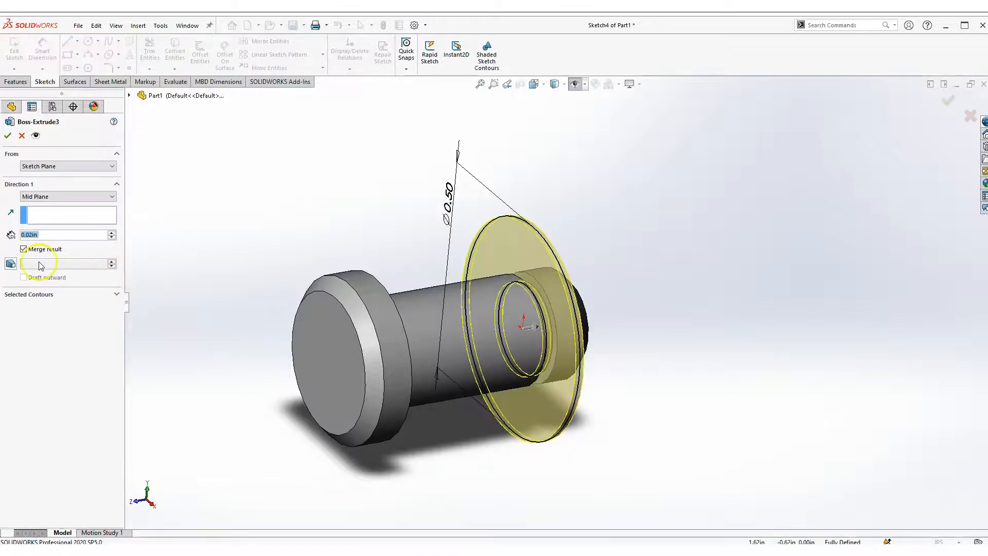
click(23, 250)
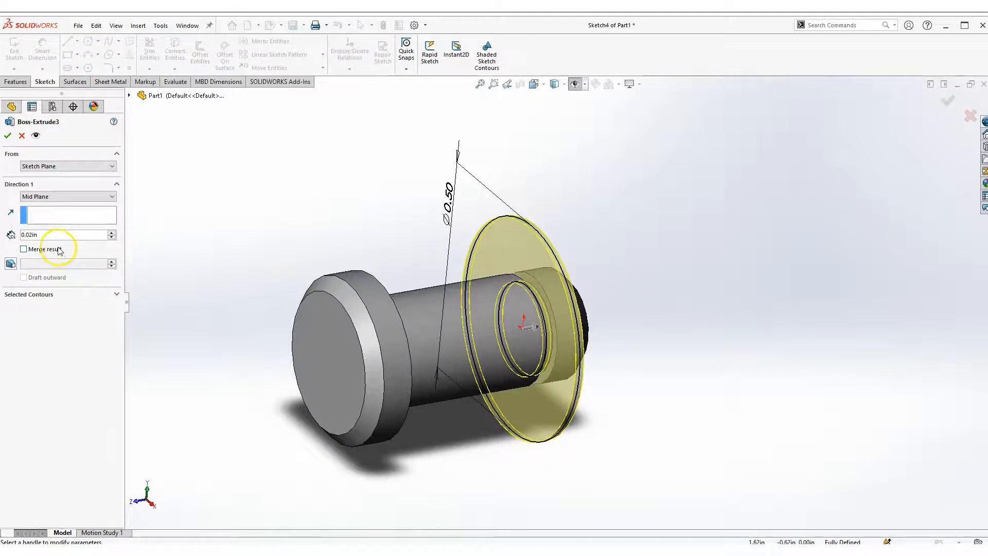
click(9, 136)
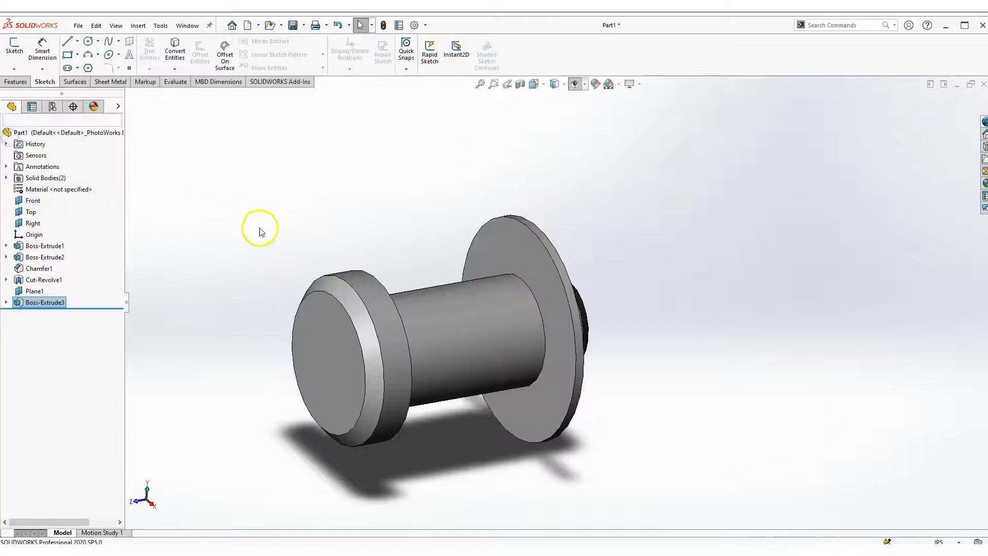
Step: Review the part's solid bodies by highlighting the pin body and the ring body in turn
click(7, 178)
click(55, 190)
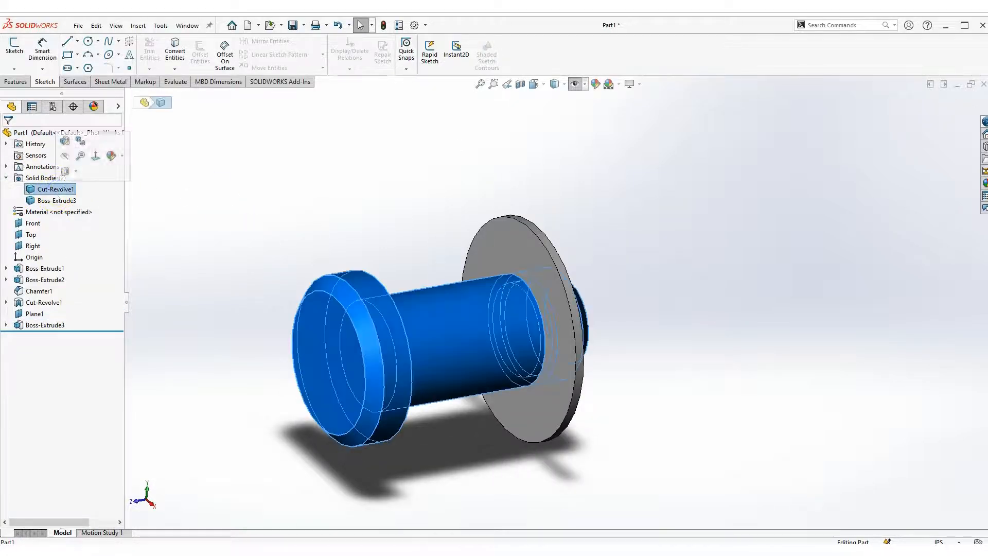
click(57, 201)
click(265, 204)
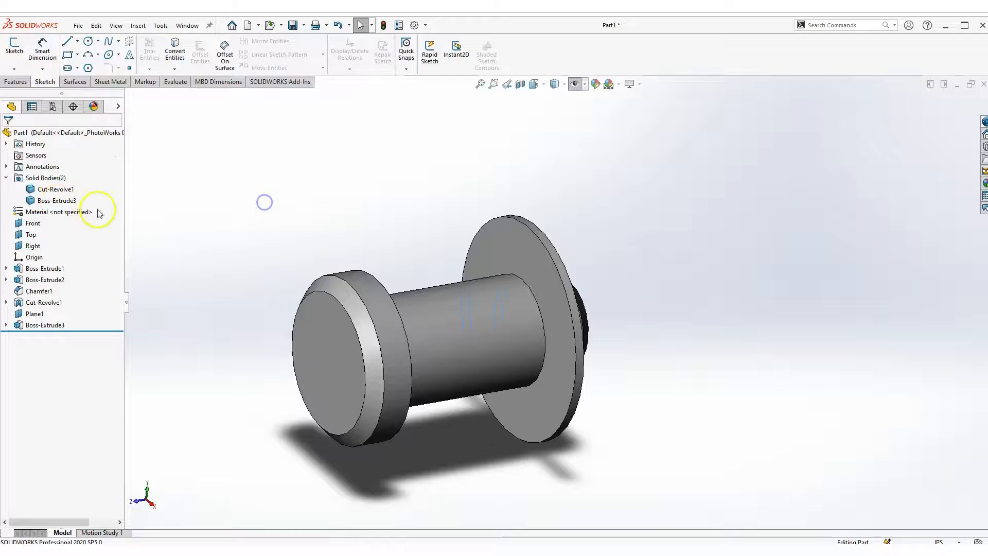
click(492, 326)
click(370, 221)
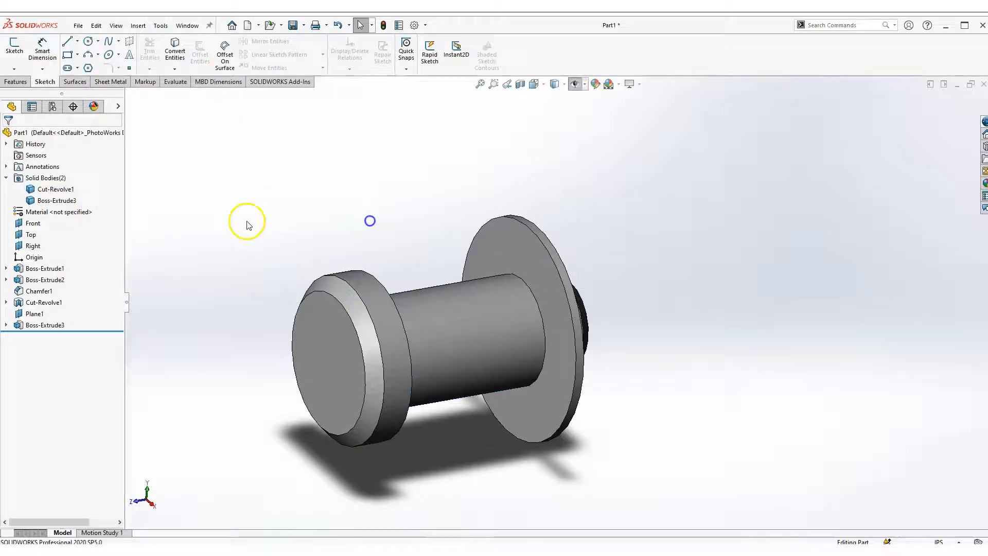
Step: Expand the display settings of the feature tree and hide the pin body, leaving the ring shown
click(118, 106)
click(272, 164)
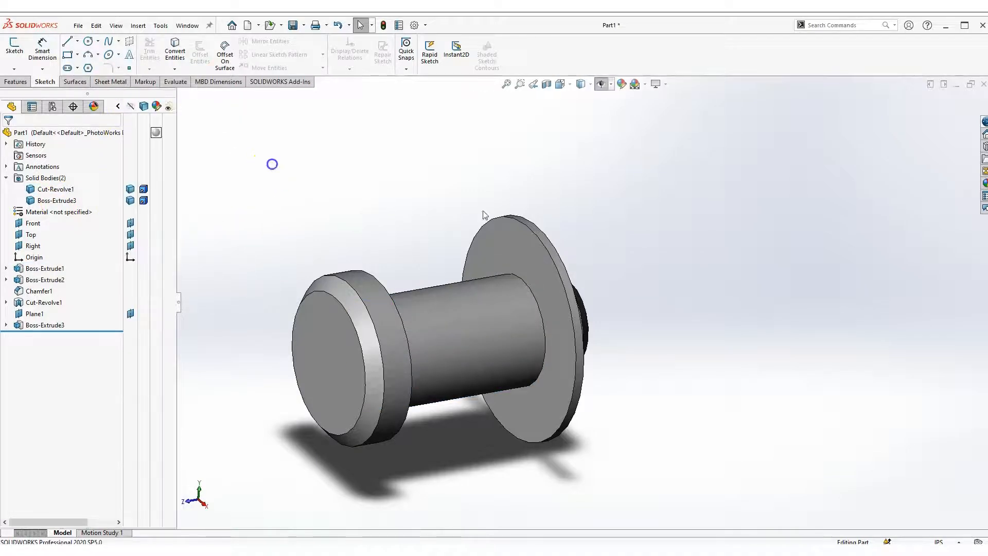
click(534, 261)
click(355, 218)
click(237, 199)
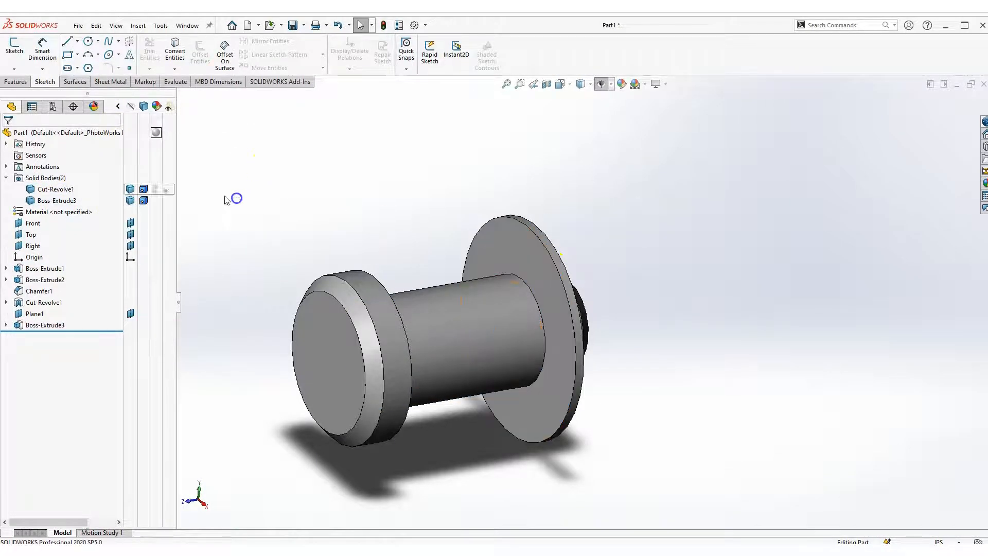
click(56, 189)
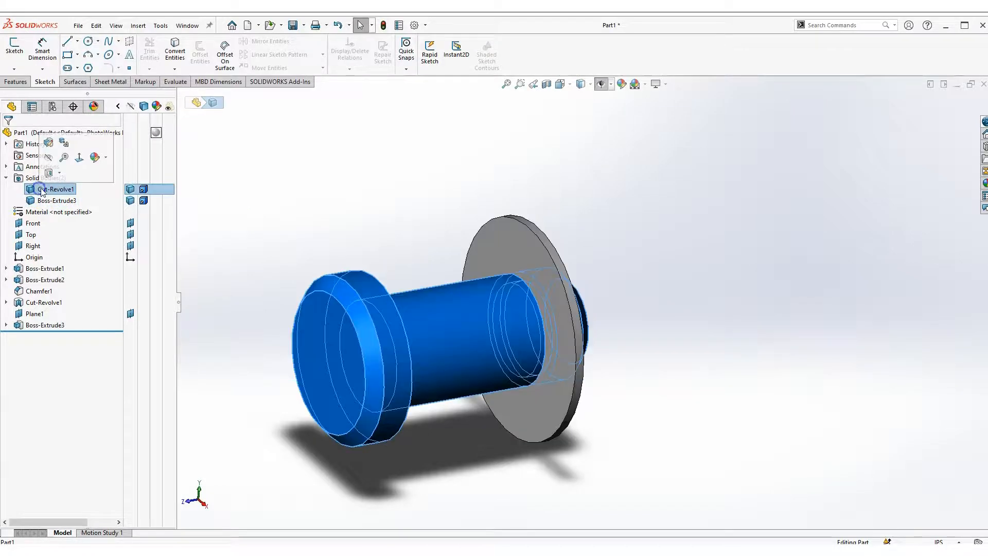
click(131, 188)
click(276, 192)
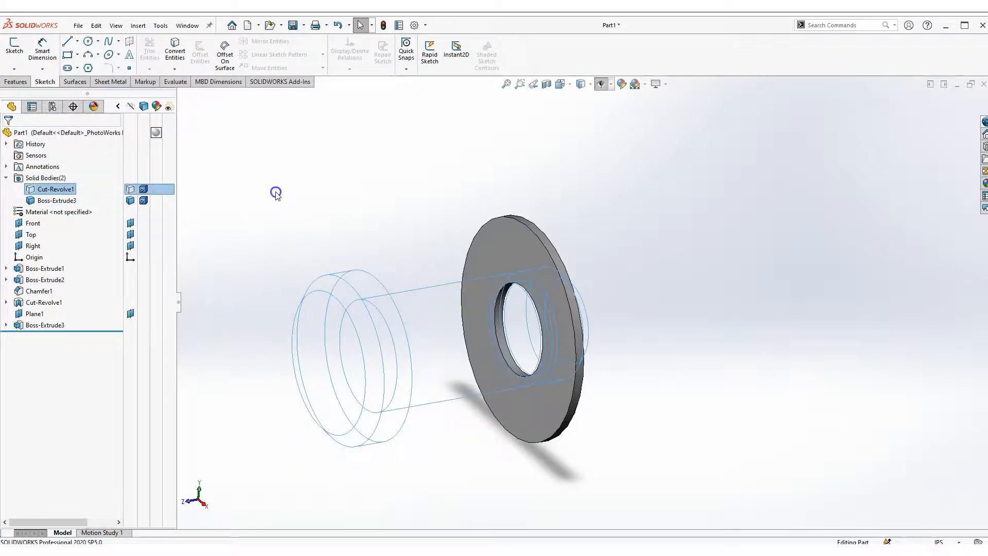
Step: Start a sketch on the ring's flat front face and orient the view normal to it
click(662, 306)
click(502, 256)
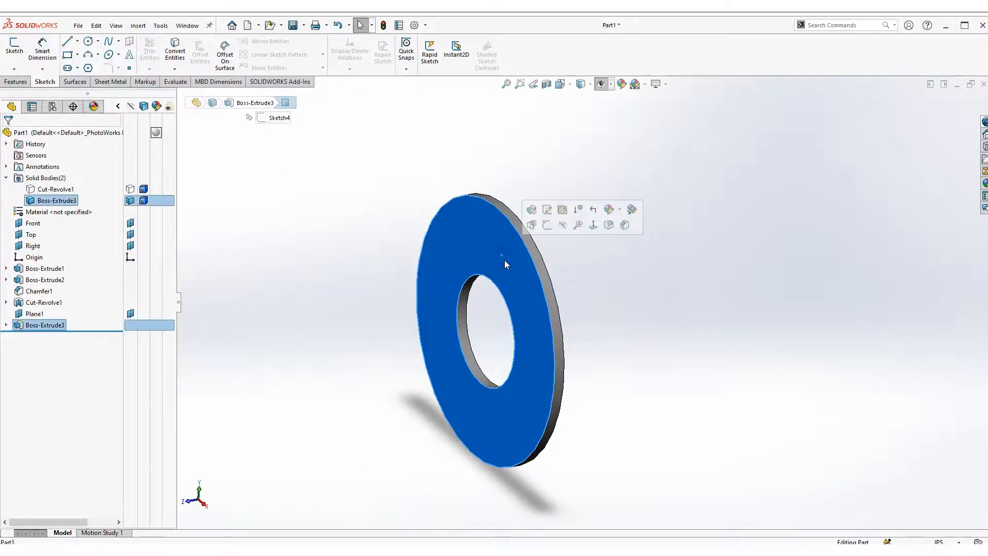
scroll(587, 360, up, 3)
click(603, 340)
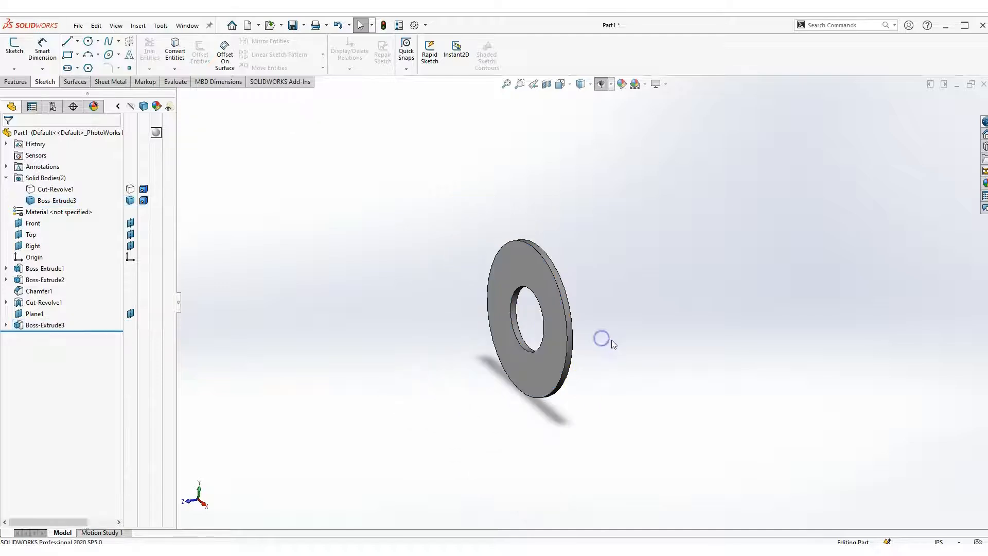
scroll(525, 322, down, 3)
click(584, 282)
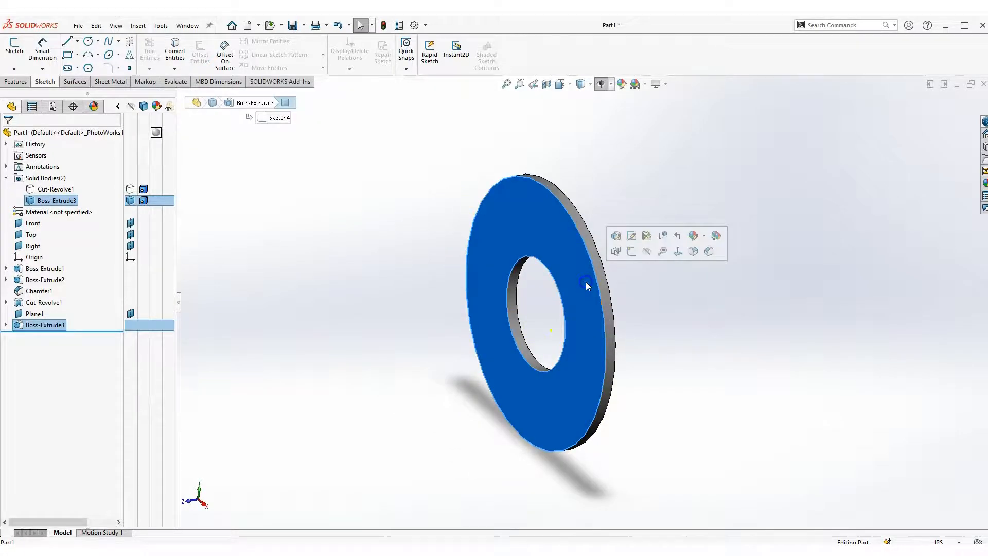
click(631, 252)
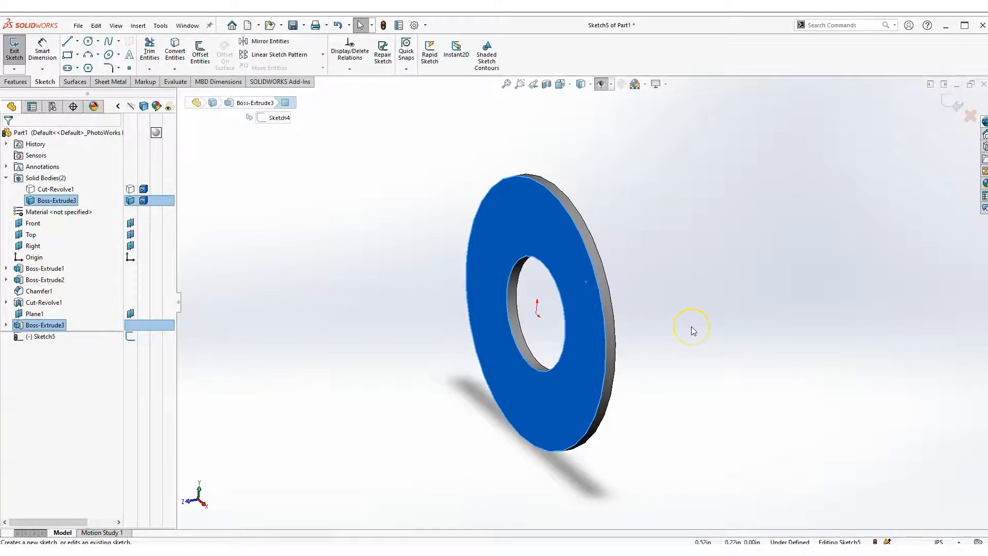
key(space)
click(805, 393)
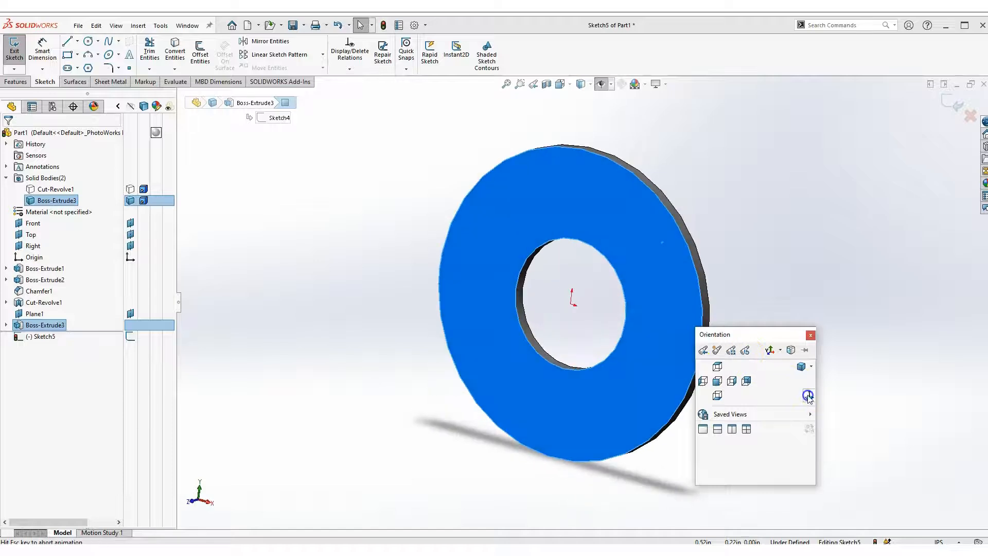
scroll(730, 404, up, 3)
click(819, 309)
scroll(673, 279, down, 2)
click(747, 282)
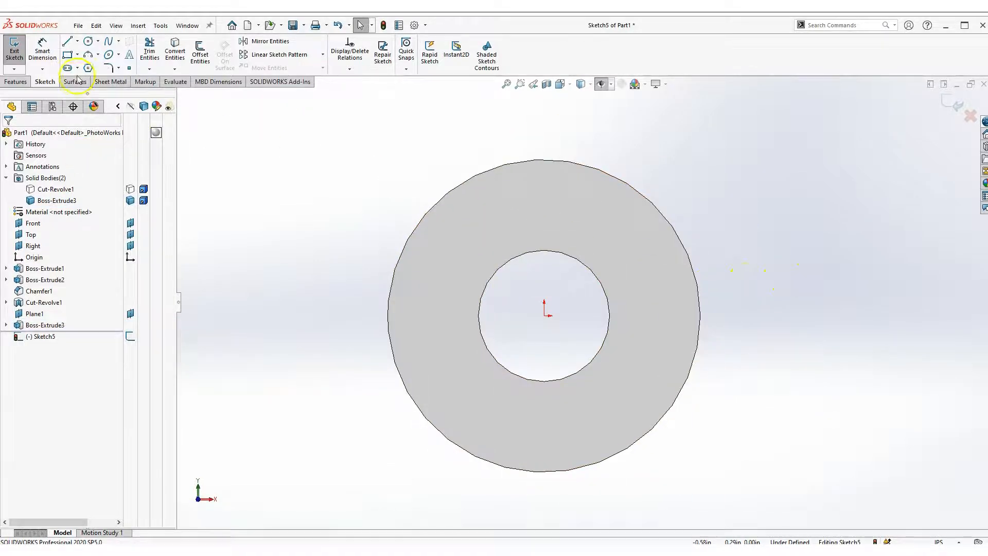
Step: Sketch a circle of about 0.33 in diameter centred on the origin, between the ring's inner and outer edges
click(92, 44)
click(567, 324)
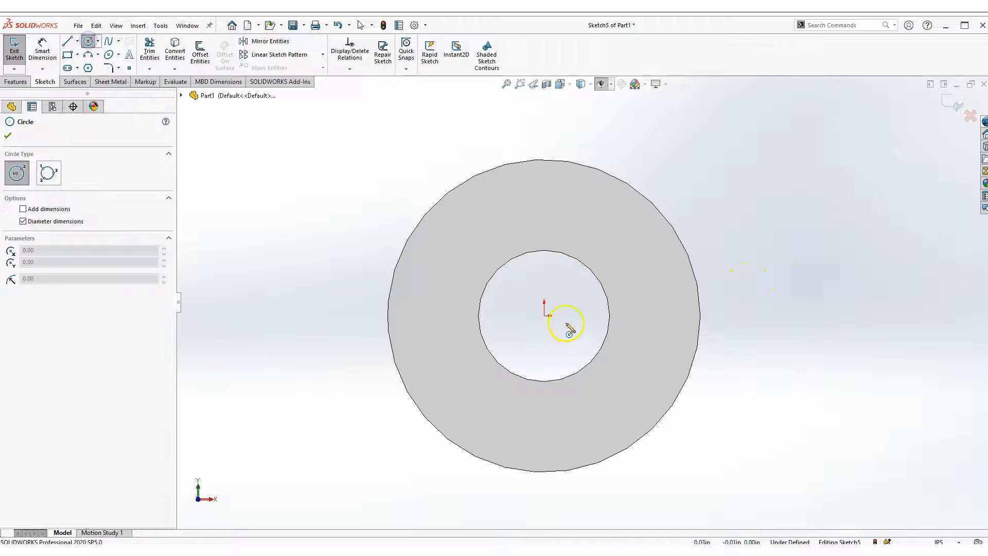
click(565, 217)
key(Escape)
click(780, 335)
Step: Dimension the sketched circle's diameter and set it to 0.375 in
right_drag(798, 377, 795, 324)
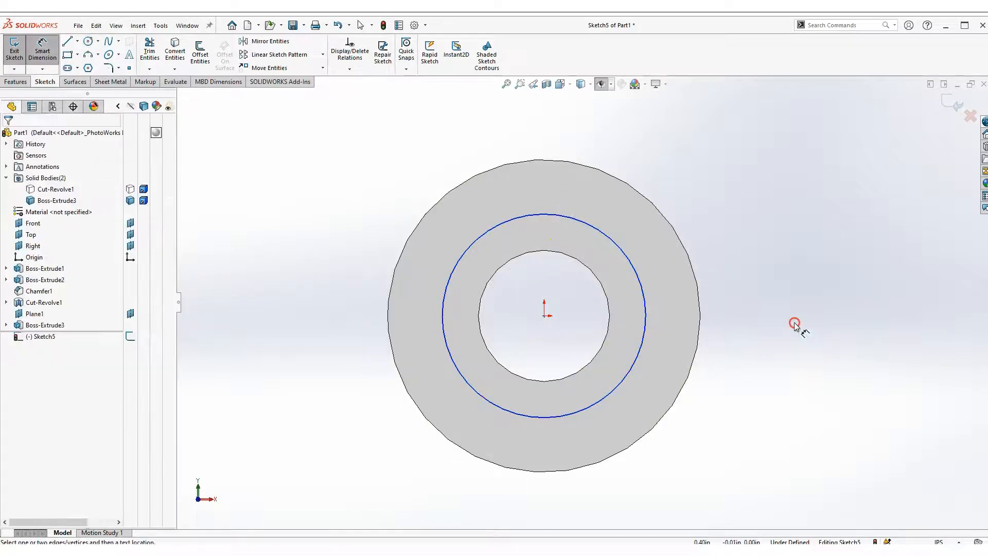
click(629, 228)
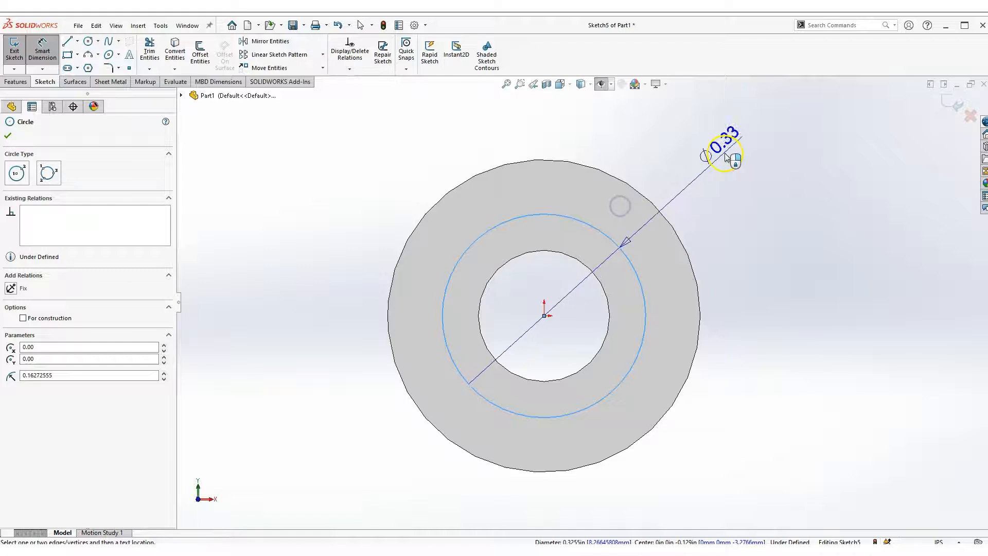
click(720, 154)
click(720, 154)
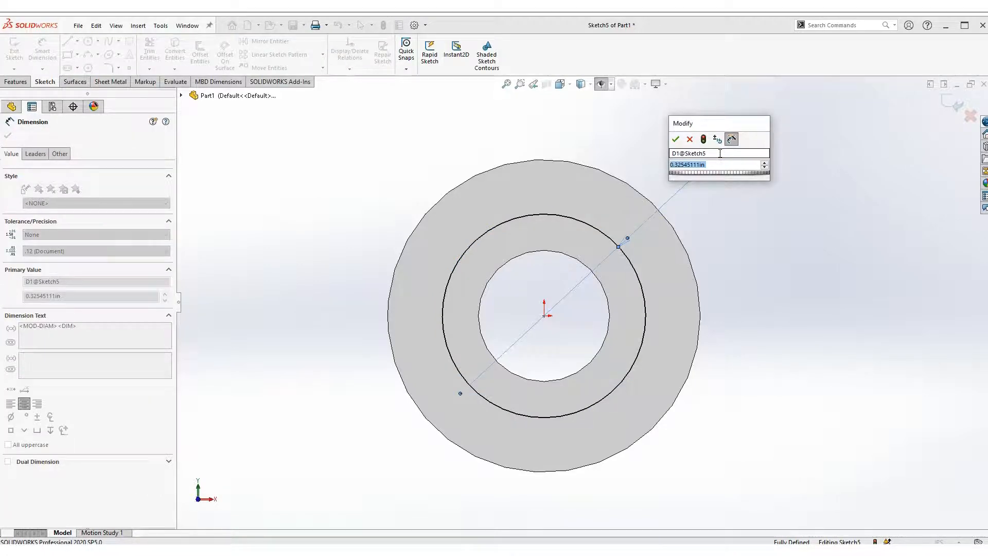
text(.375)
key(Return)
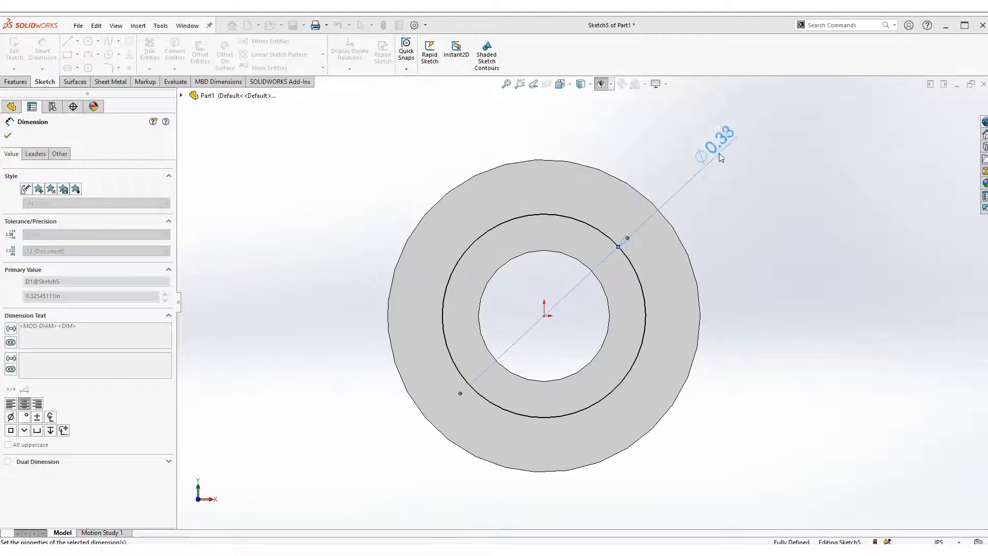
key(Escape)
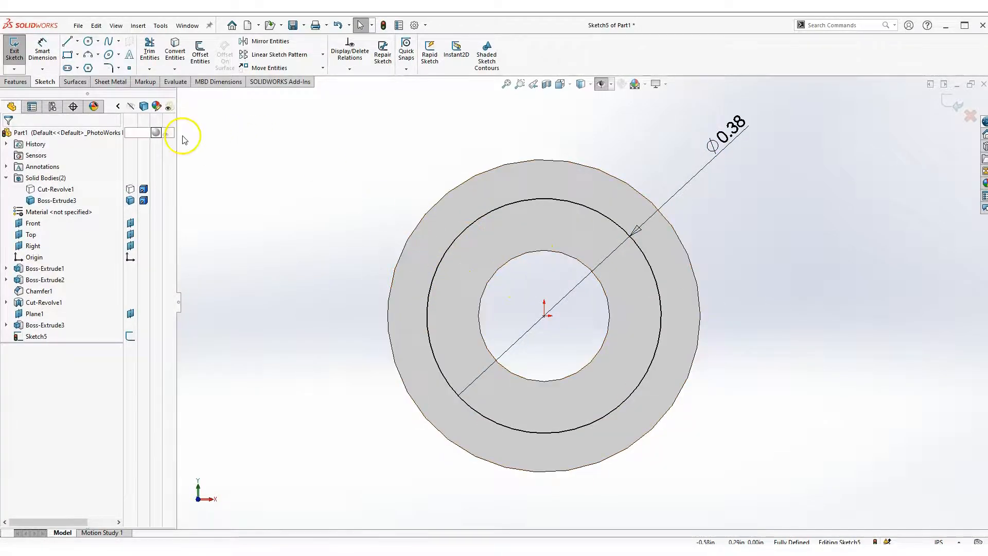
Step: Sketch a vertical construction line about 0.31 in long from the origin up past the ring's outer edge
click(68, 41)
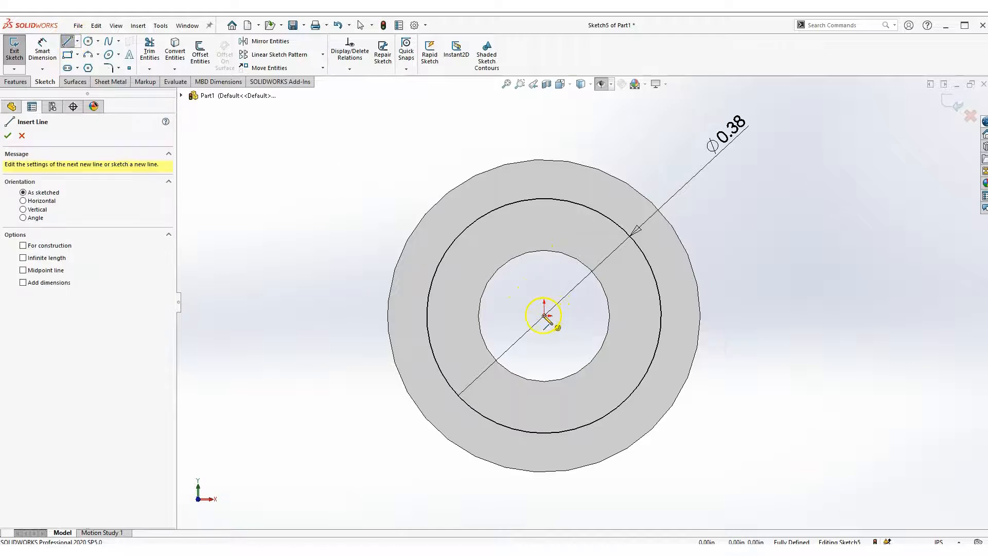
drag(544, 315, 545, 285)
key(Escape)
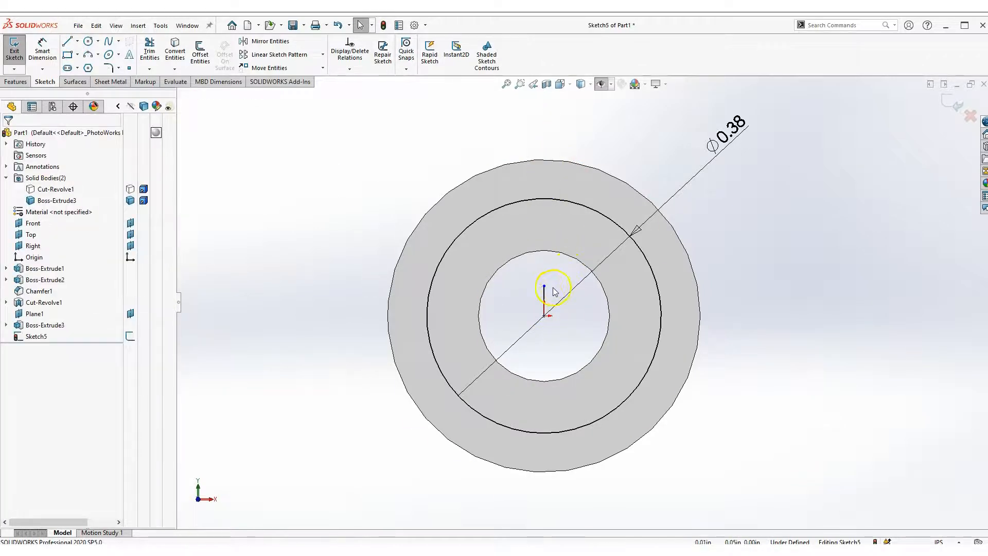
drag(544, 239, 544, 125)
click(423, 169)
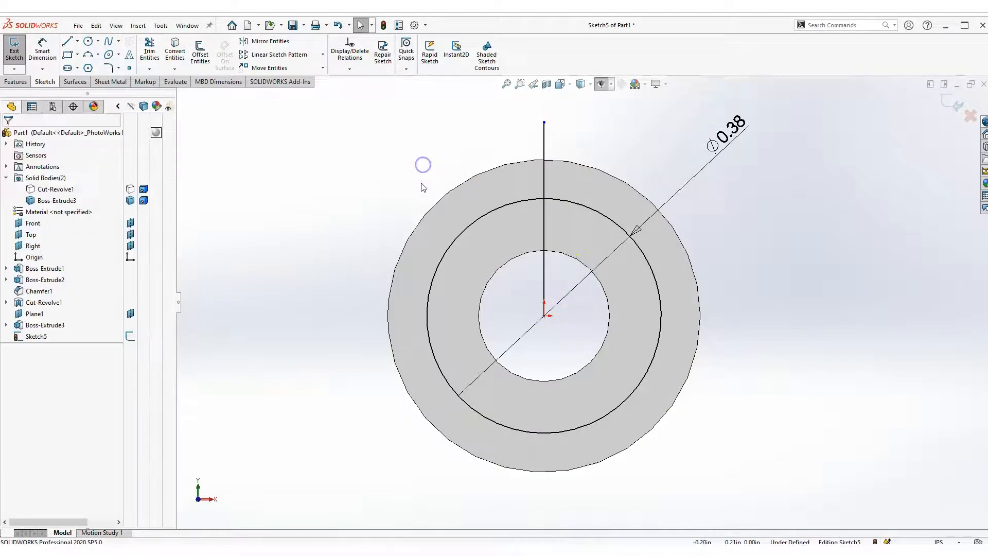
click(549, 145)
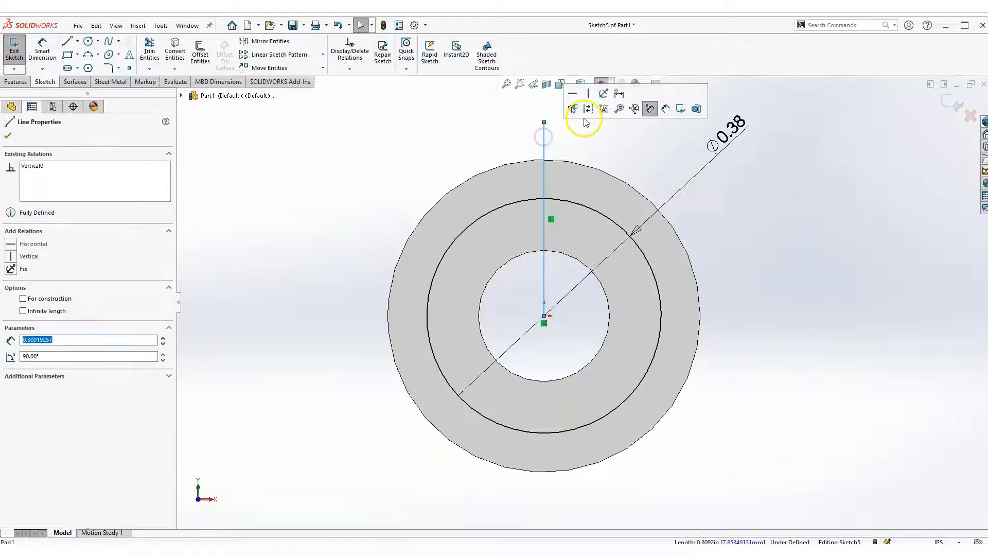
click(589, 111)
click(387, 137)
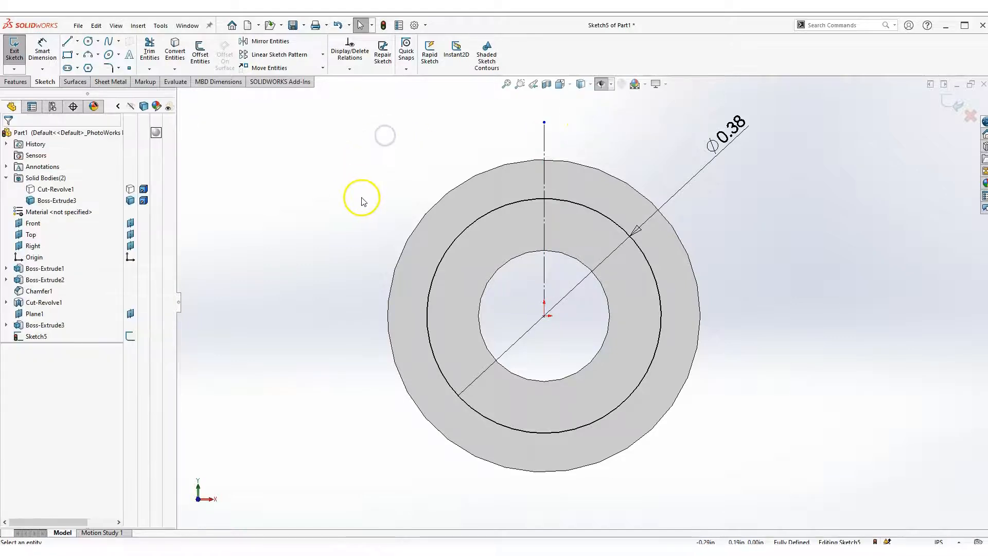
click(67, 42)
click(612, 300)
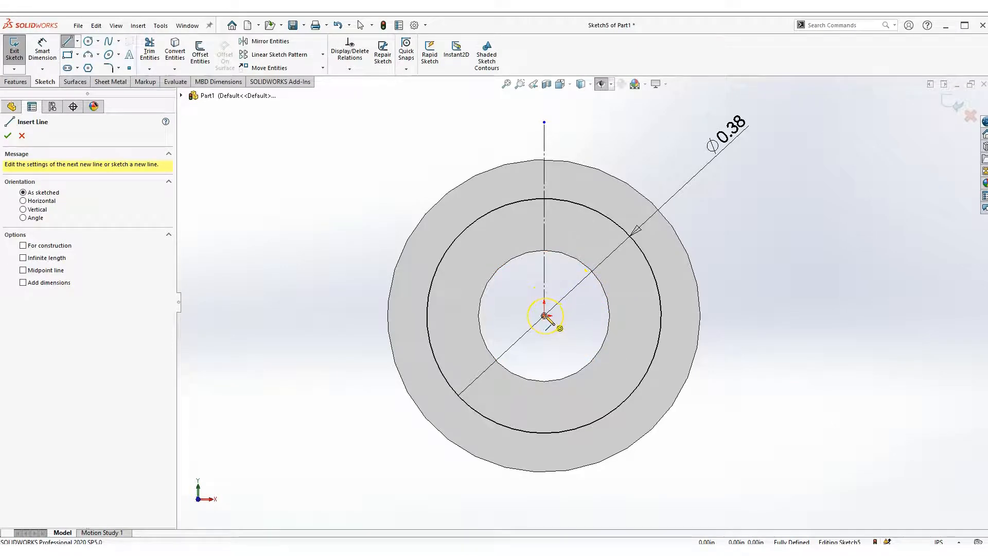
mouse_move(544, 316)
mouse_down()
mouse_move(457, 206)
mouse_move(481, 216)
mouse_move(606, 363)
mouse_move(499, 233)
mouse_move(545, 304)
mouse_up()
key(Escape)
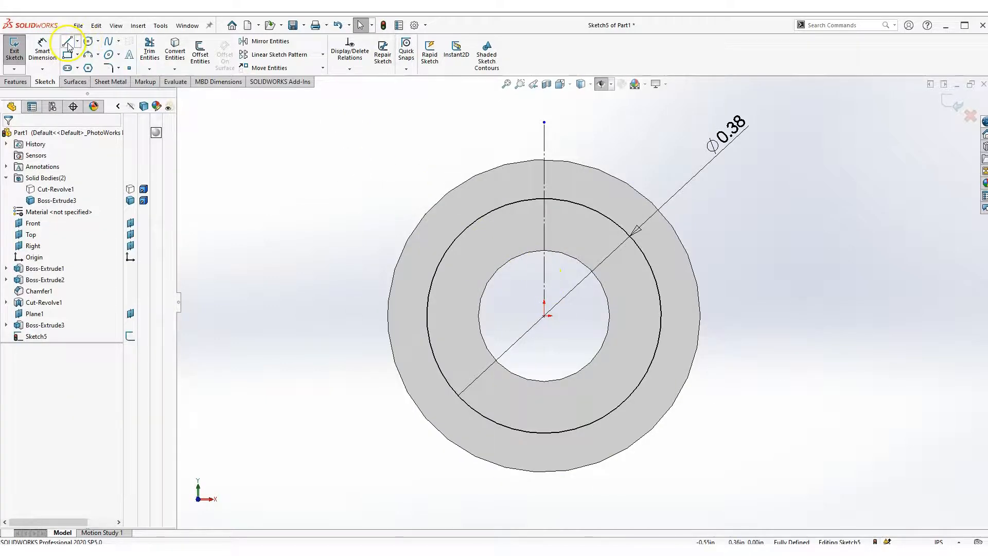
Step: Sketch a slanted line from the origin to the 0.375 in circle, about 36° to the left of the vertical construction line
click(67, 43)
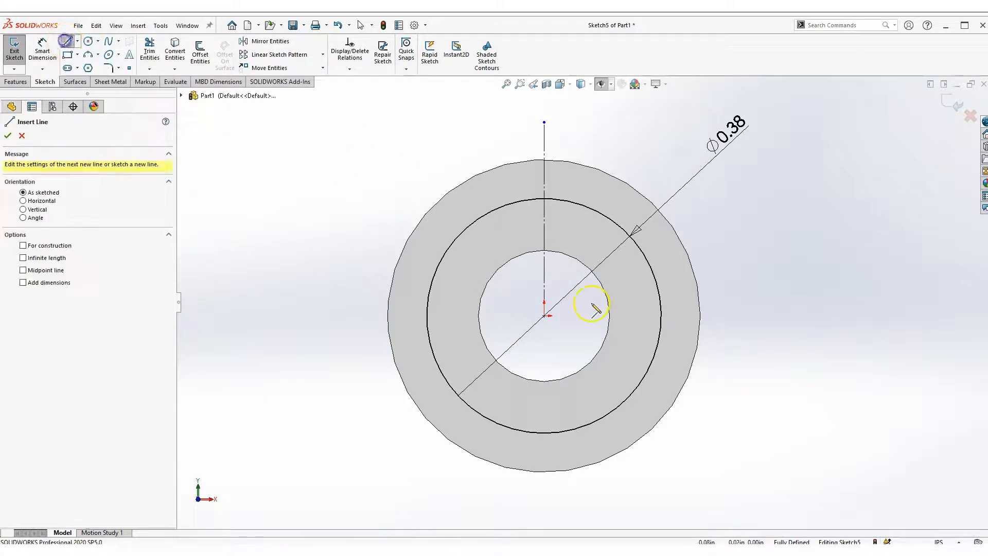
click(545, 316)
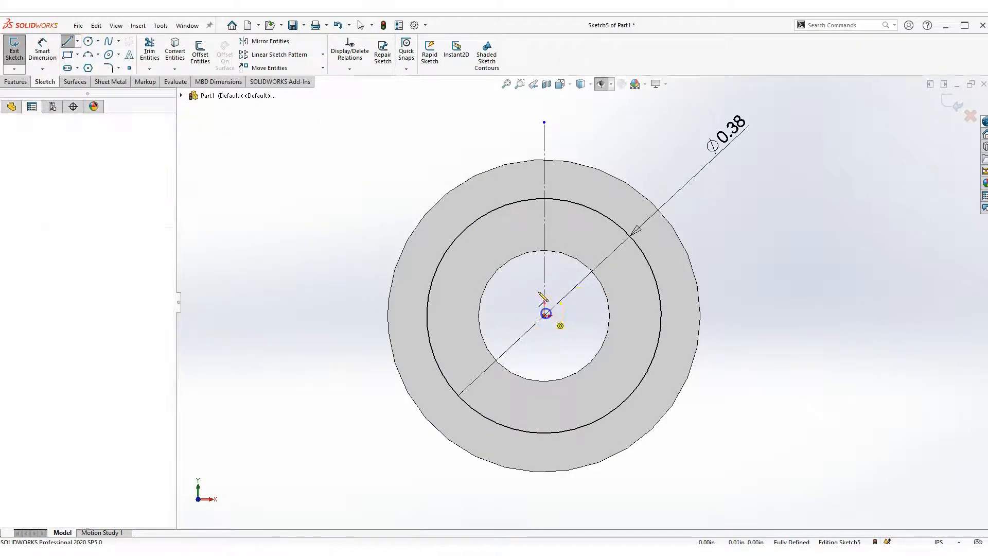
click(476, 222)
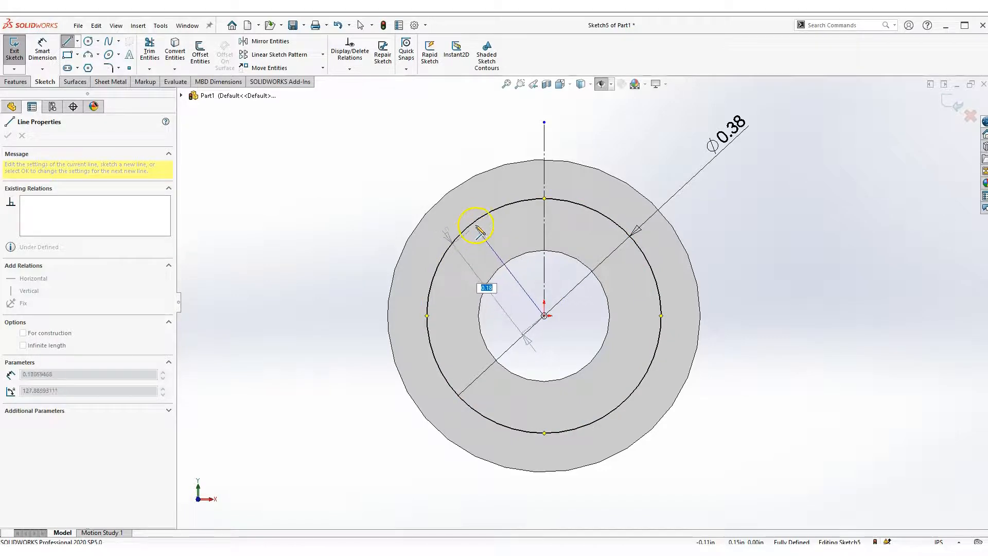
key(Escape)
key(Escape)
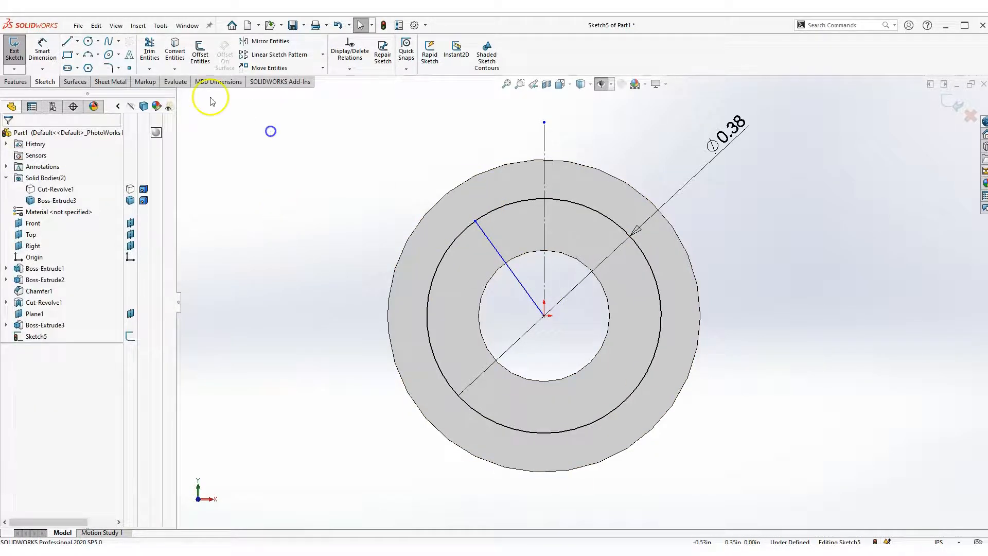
Step: Dimension the angle between the slanted line and the vertical construction line as 30°
click(46, 50)
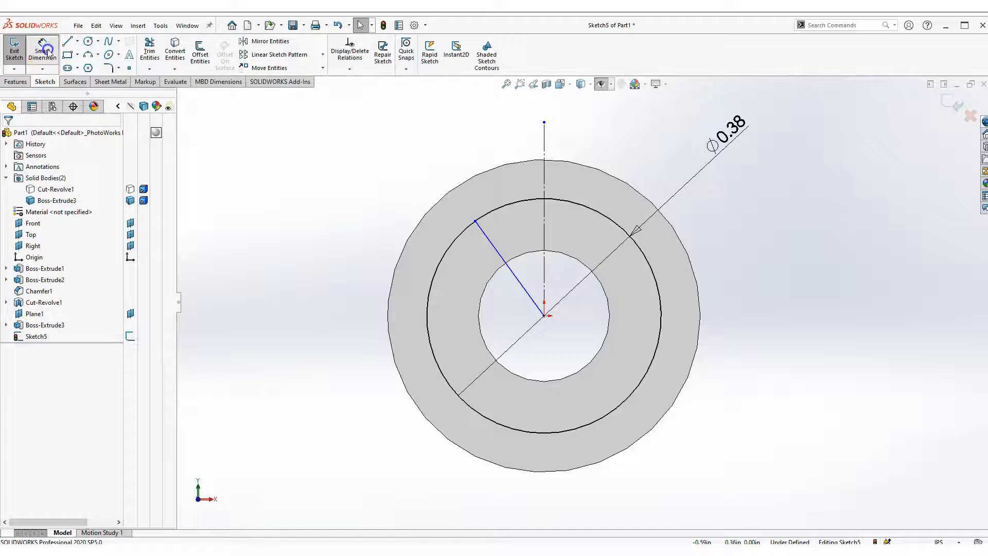
click(507, 265)
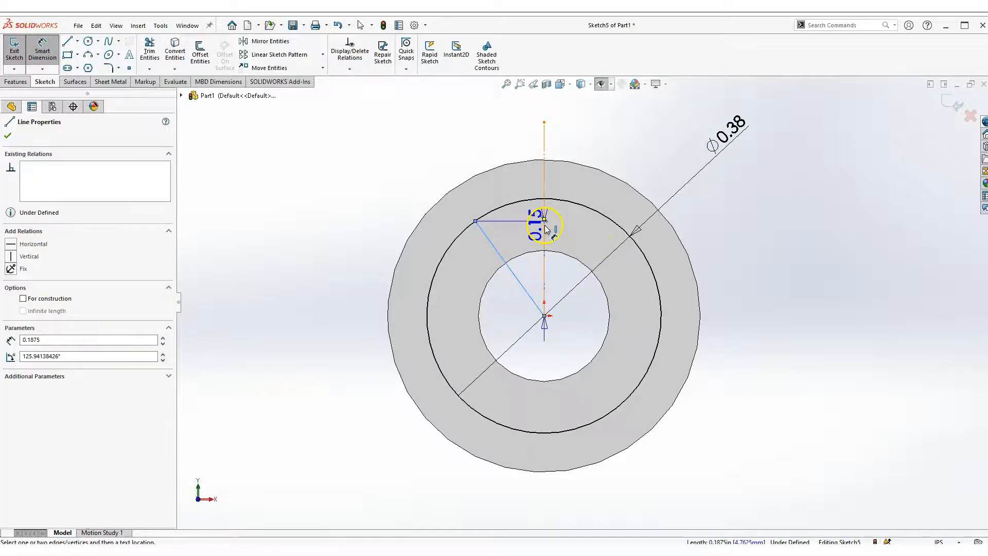
click(544, 242)
click(432, 162)
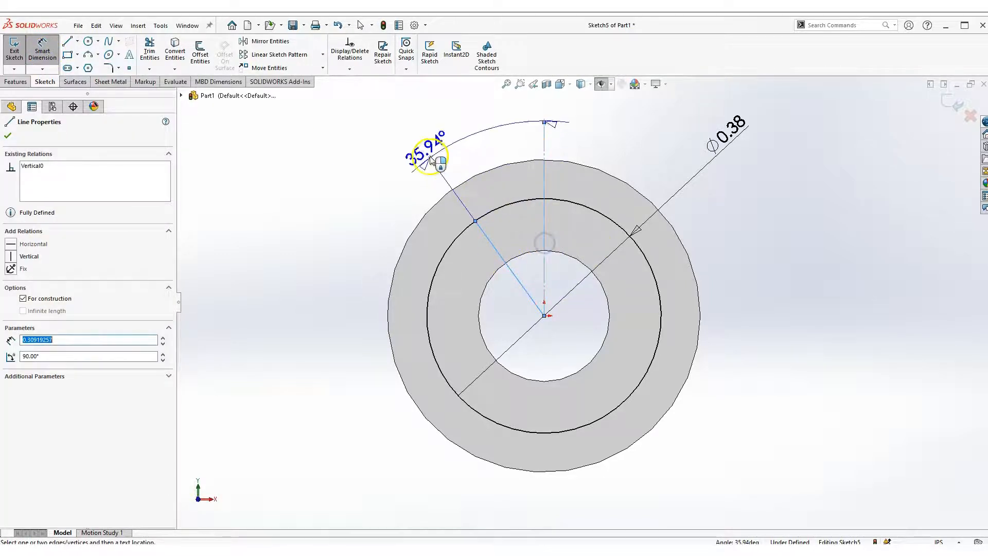
text(30)
key(Return)
click(306, 255)
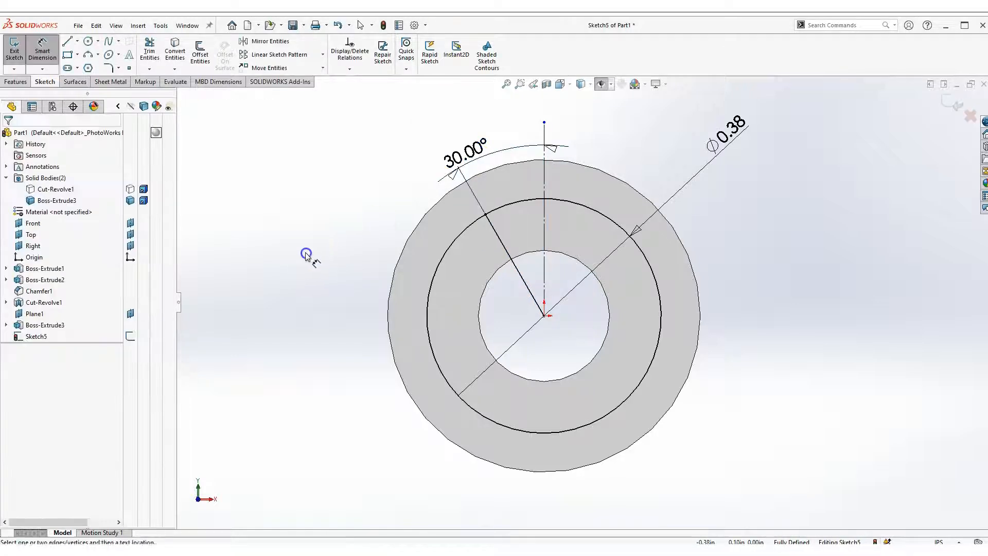
key(Escape)
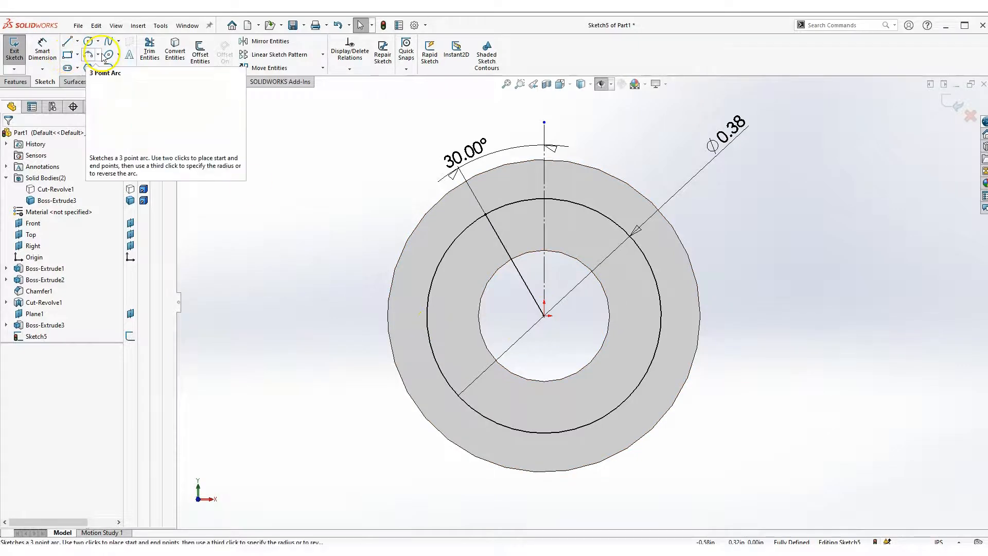
Step: Sketch a horizontal line from the 0.375 in circle's left quadrant into the hole, then a slanted line about 0.24 in long down past the ring's outer edge
click(67, 44)
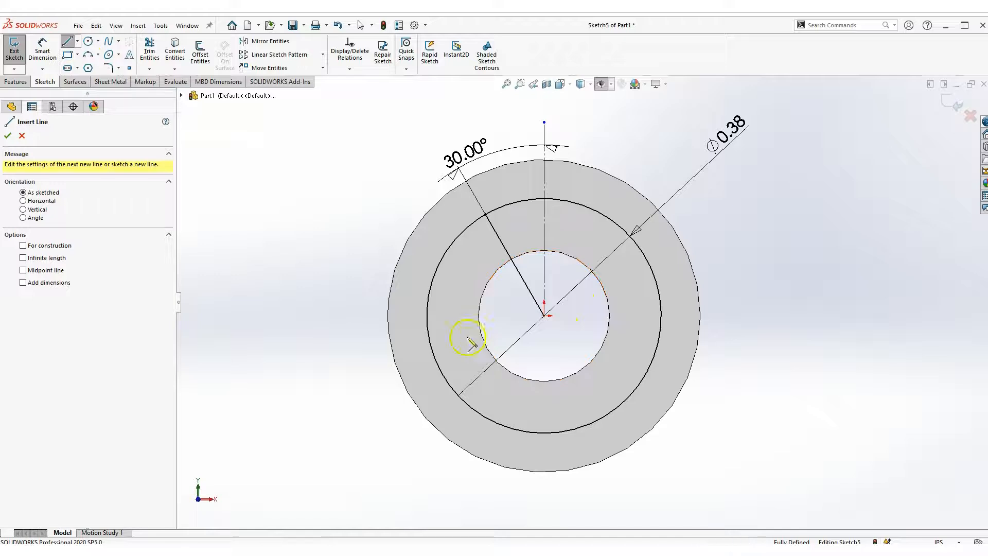
click(427, 316)
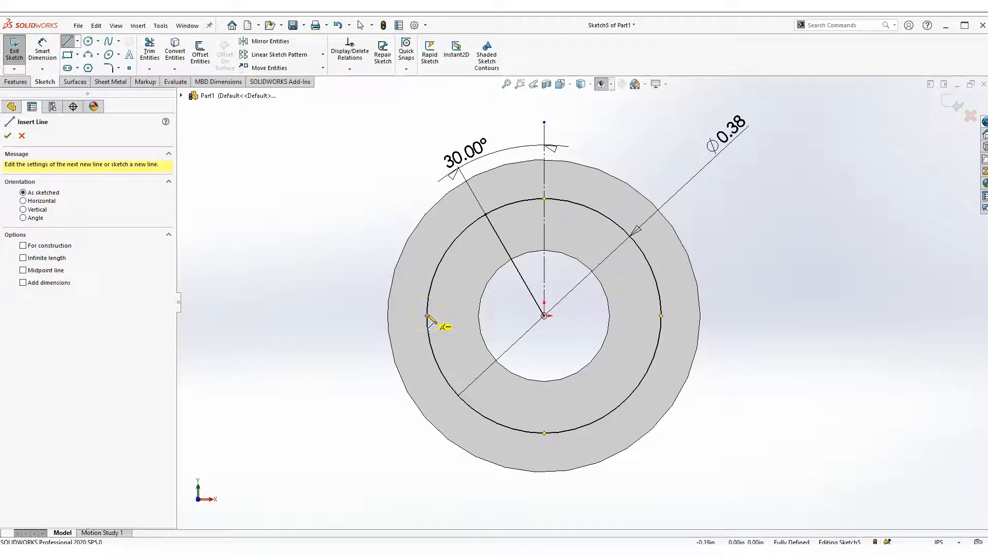
drag(427, 317, 496, 319)
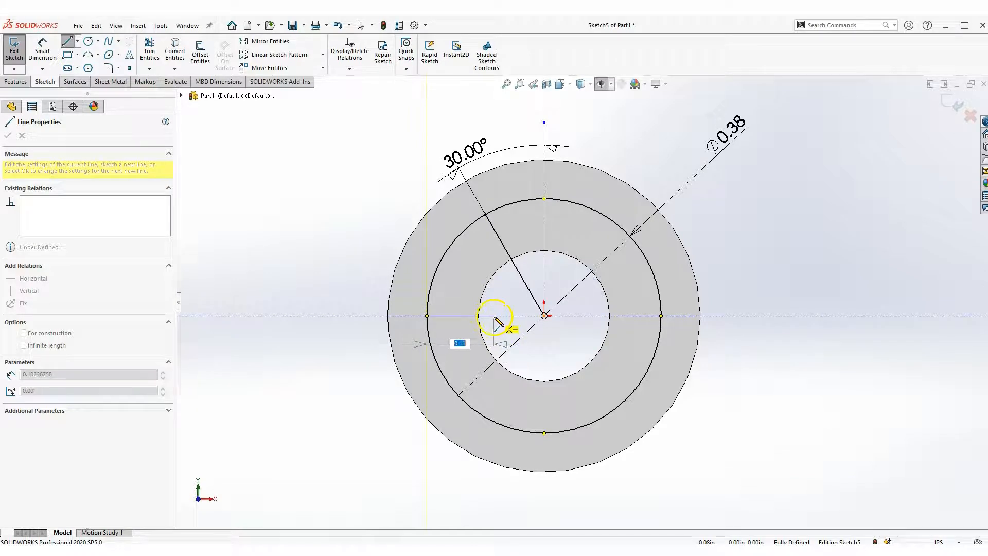
click(507, 316)
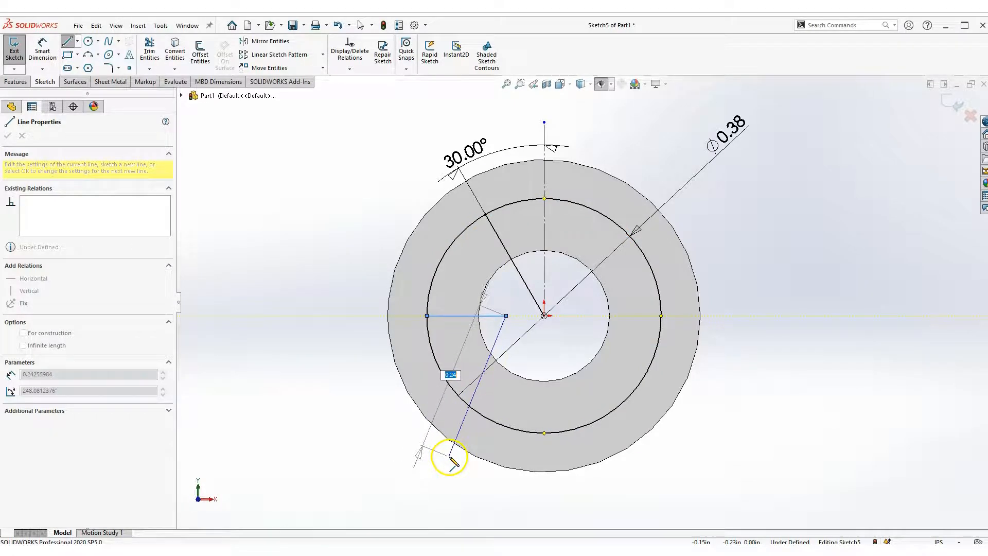
click(439, 452)
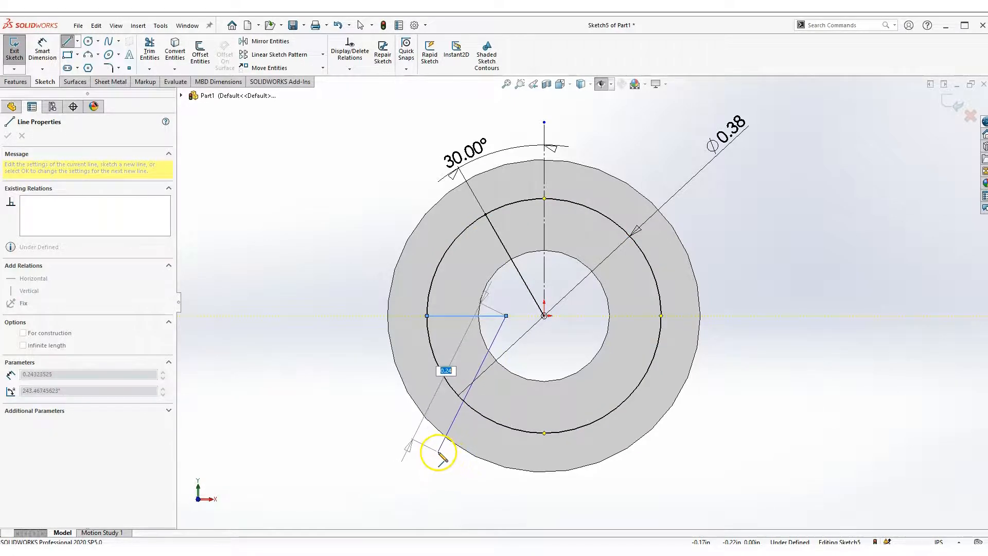
key(Escape)
Step: Sketch a vertical line about 0.30 in long from the origin down past the ring's outer edge and make it construction geometry
click(68, 40)
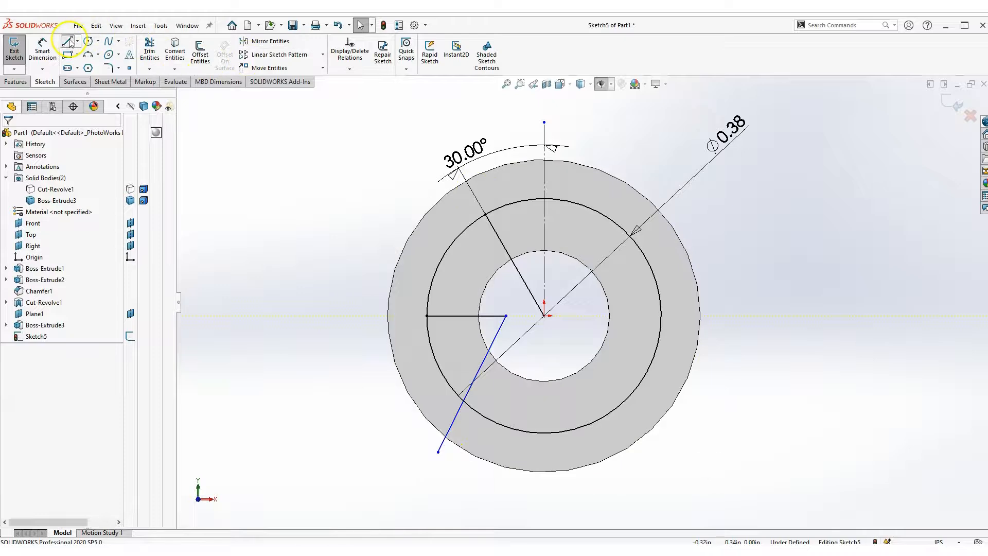
click(544, 315)
click(544, 505)
key(Escape)
click(674, 471)
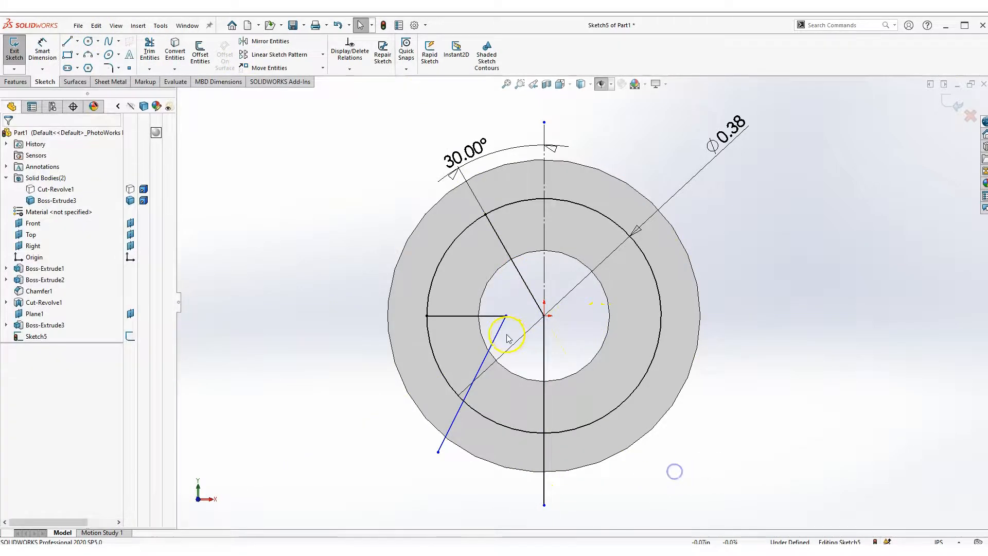
click(544, 486)
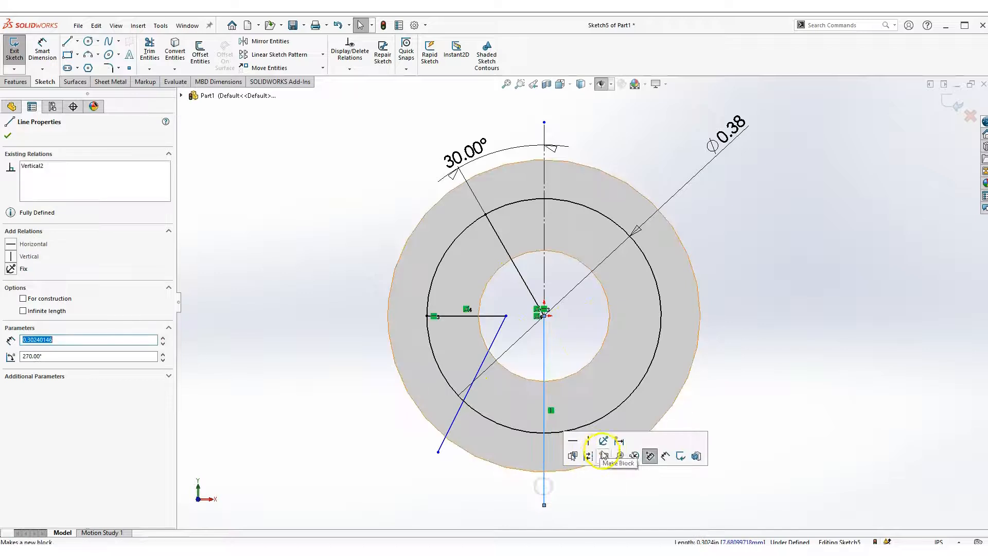
click(589, 456)
click(307, 369)
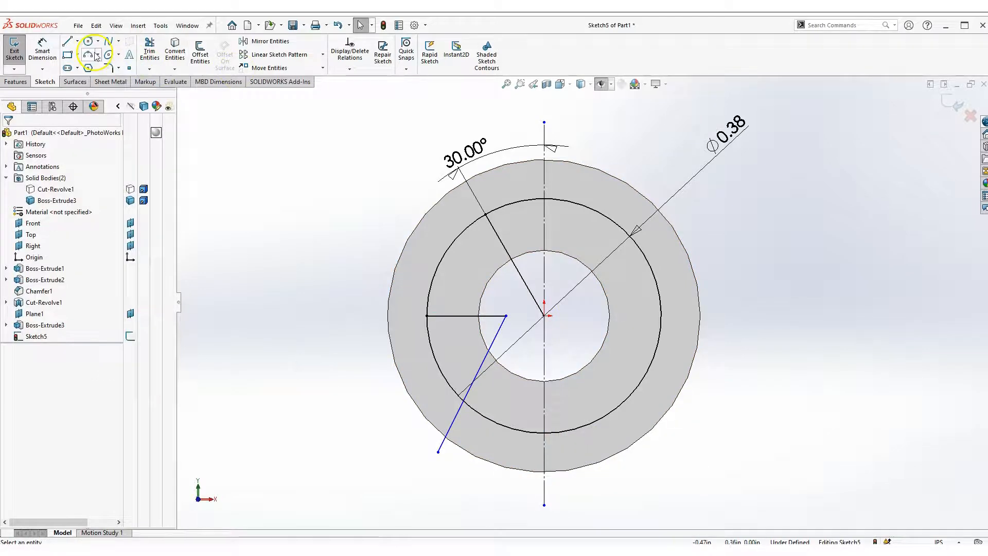
Step: Dimension the angle between the lower slanted line and the lower vertical construction line as 10°
click(43, 51)
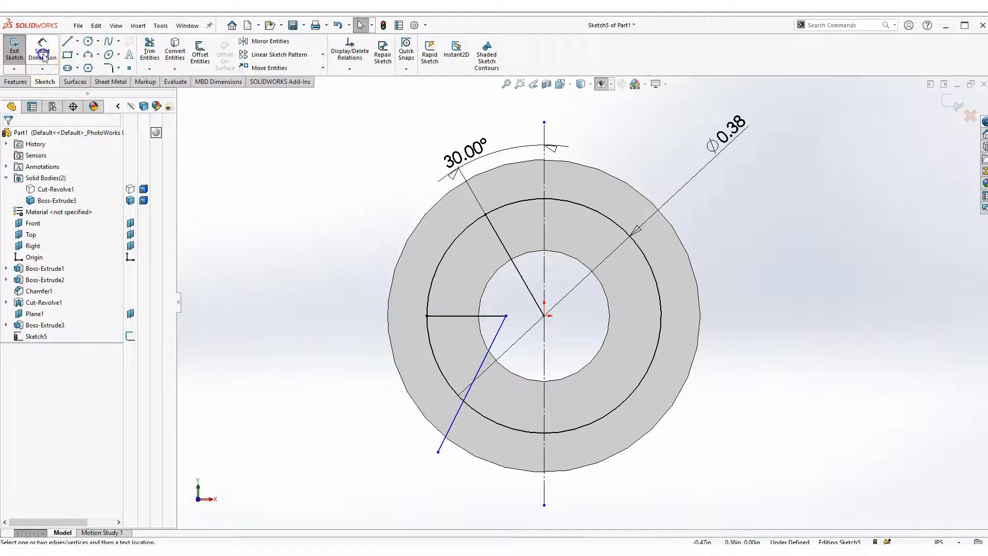
click(459, 420)
click(545, 391)
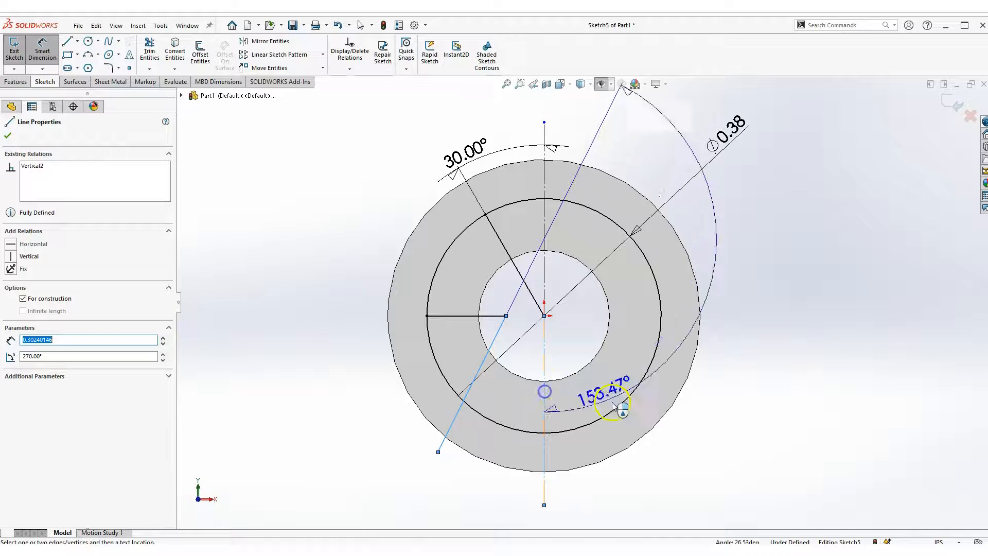
scroll(613, 404, down, 5)
click(540, 411)
text(10)
key(Return)
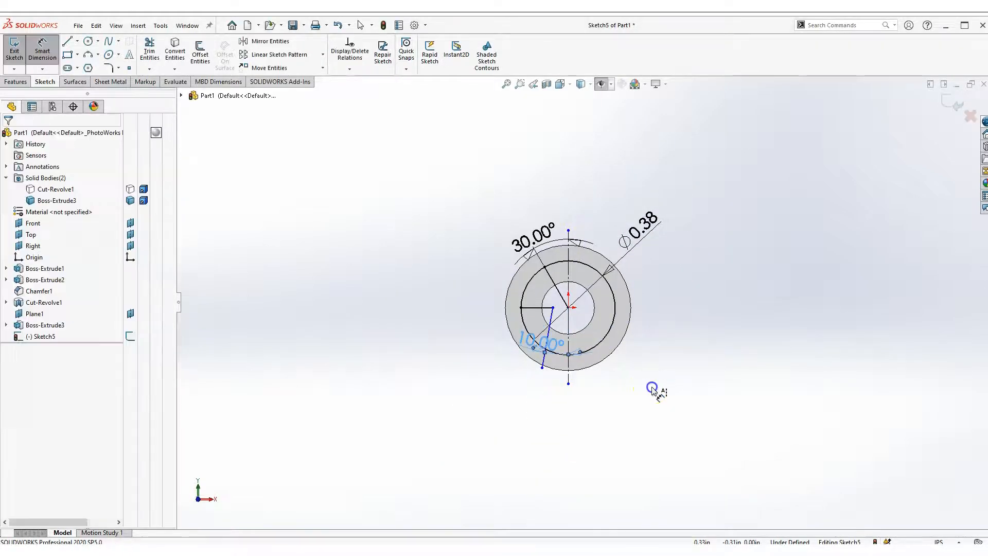
scroll(652, 389, up, 5)
key(Escape)
click(516, 273)
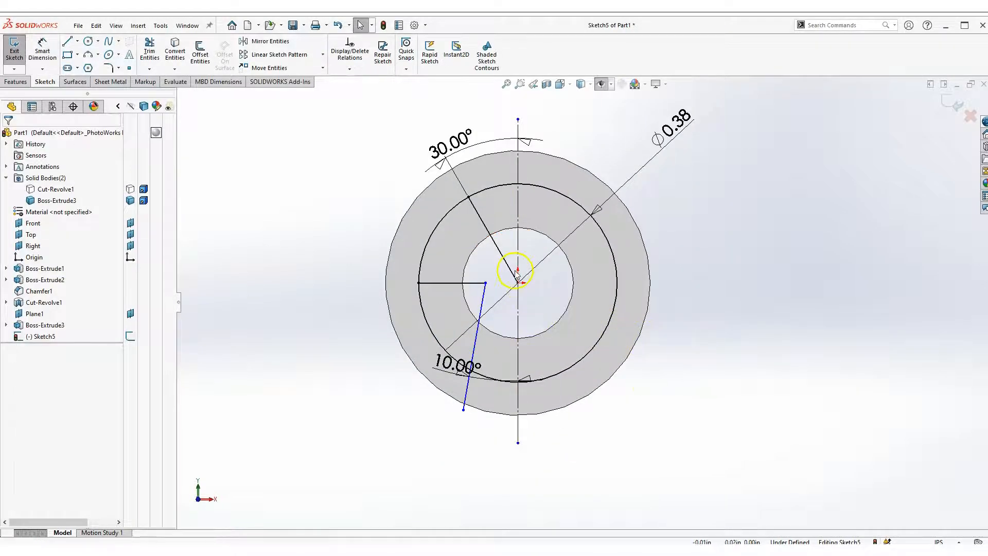
Step: Move the lower slanted line's free endpoint onto the ring's outer edge
scroll(530, 200, up, 2)
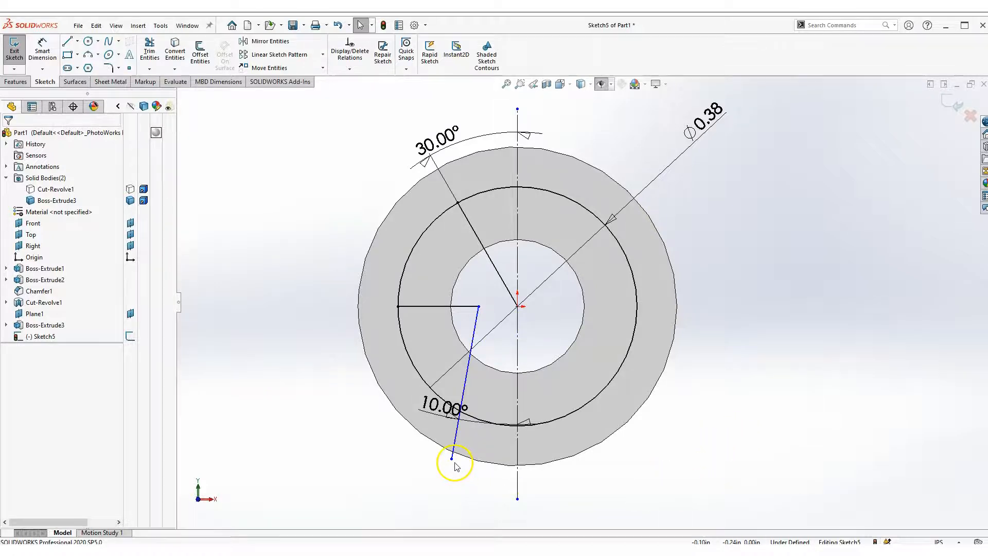
mouse_move(452, 459)
mouse_down()
mouse_move(482, 459)
mouse_move(449, 451)
mouse_up()
click(449, 503)
scroll(479, 314, down, 5)
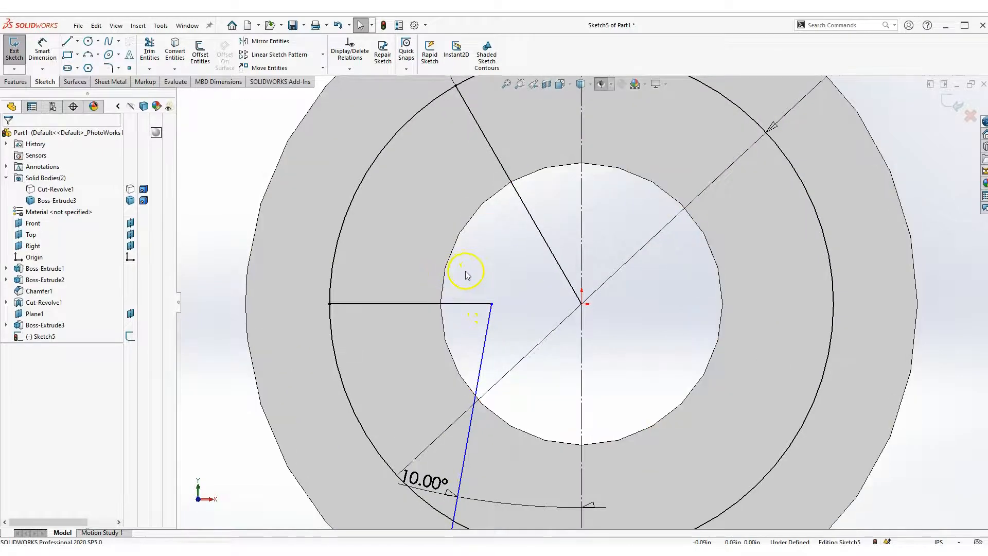
Step: Add a coincident relation between the ring's inner hole edge and the corner where the horizontal and lower slanted lines meet
click(449, 262)
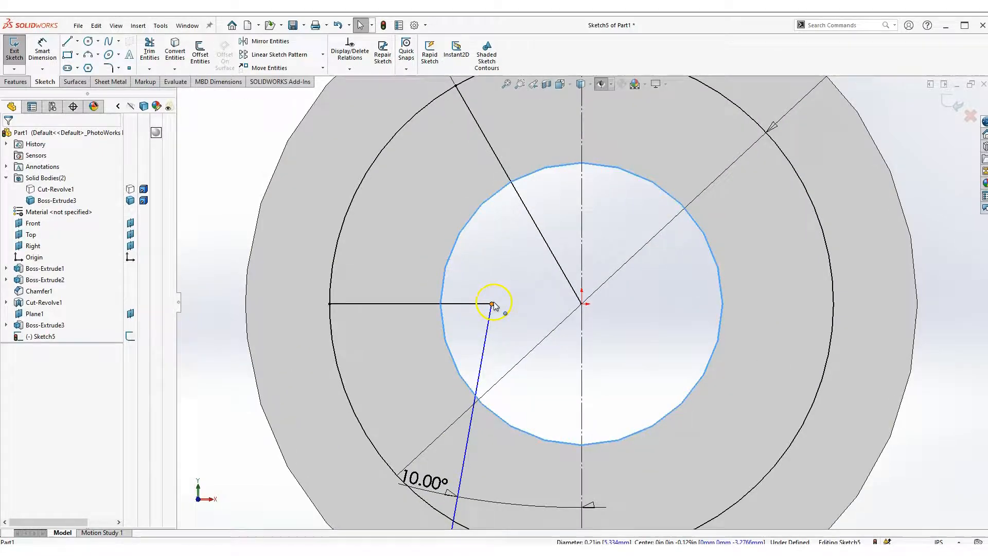
click(453, 260)
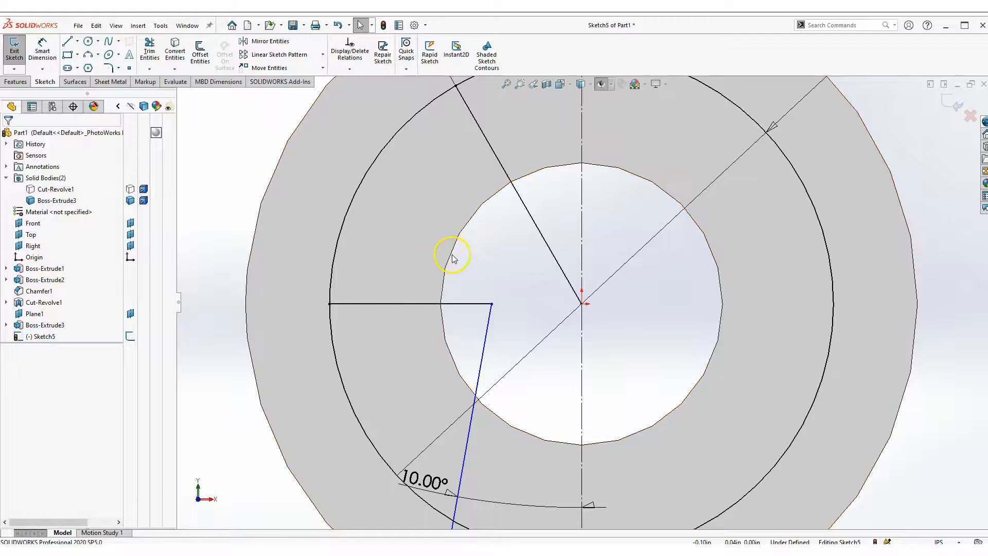
click(451, 254)
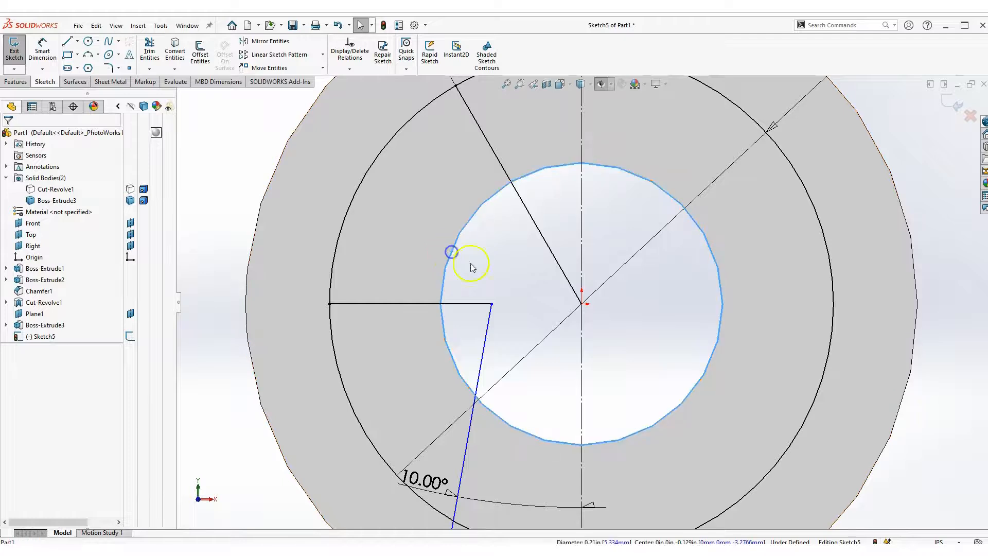
ctrl+click(493, 306)
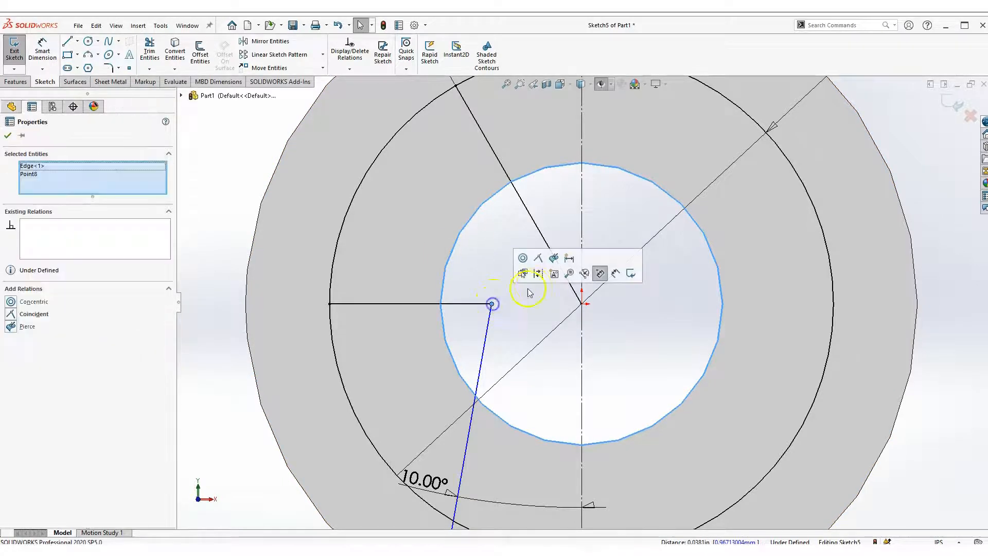
click(537, 261)
key(f)
scroll(512, 357, up, 3)
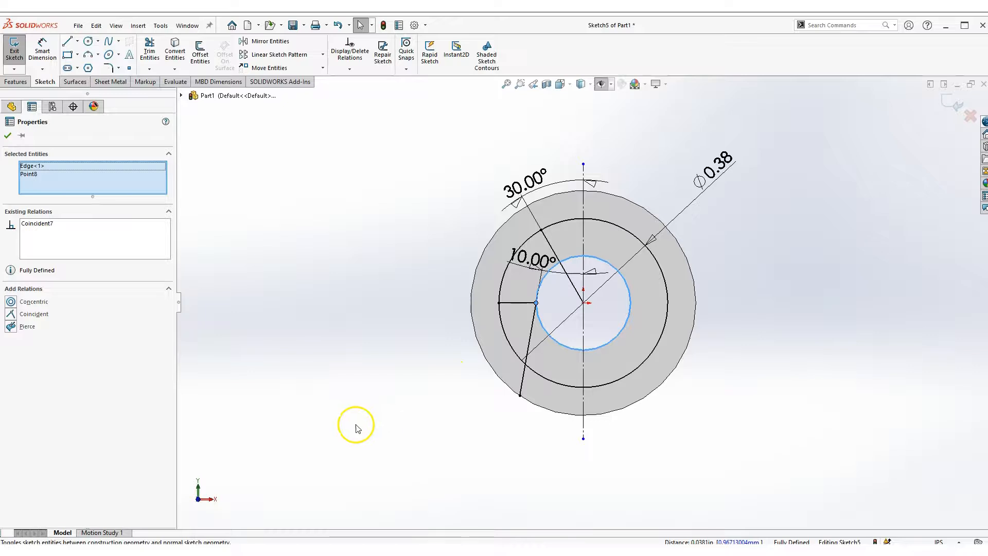
click(362, 423)
Step: Power trim the 0.375 in circle between the horizontal and lower slanted lines, and between the 30° line and the upper vertical construction line
scroll(637, 277, down, 2)
scroll(544, 270, down, 2)
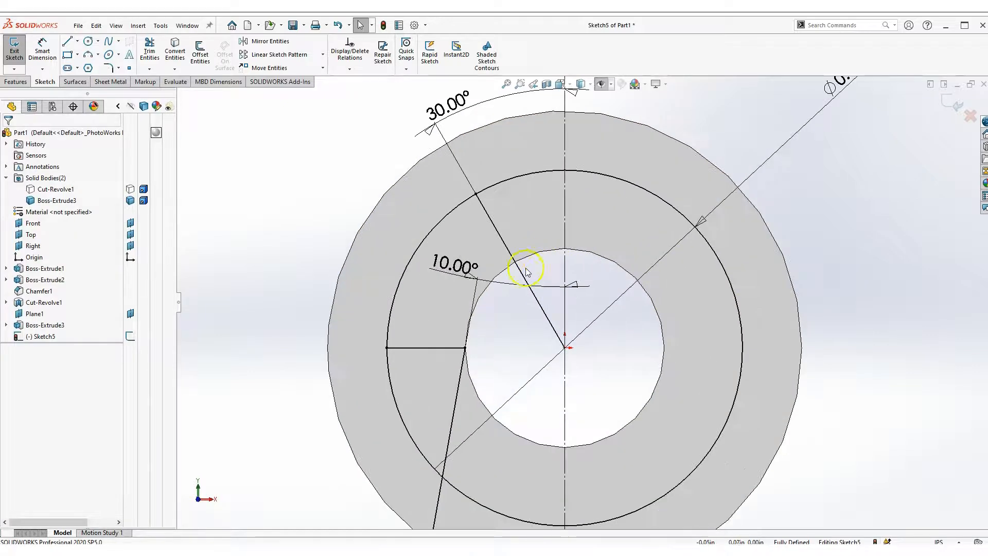
scroll(517, 297, down, 2)
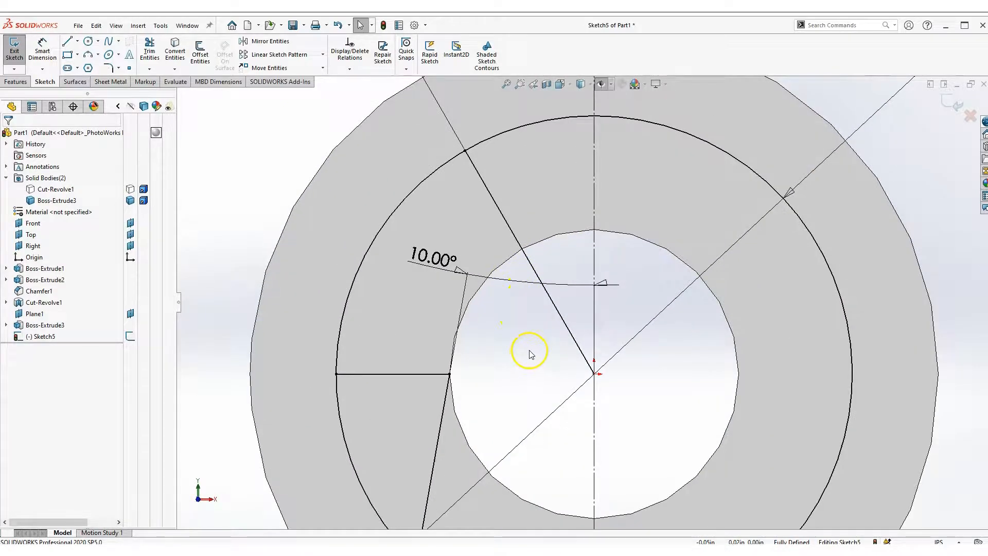
scroll(529, 347, up, 2)
scroll(659, 347, up, 2)
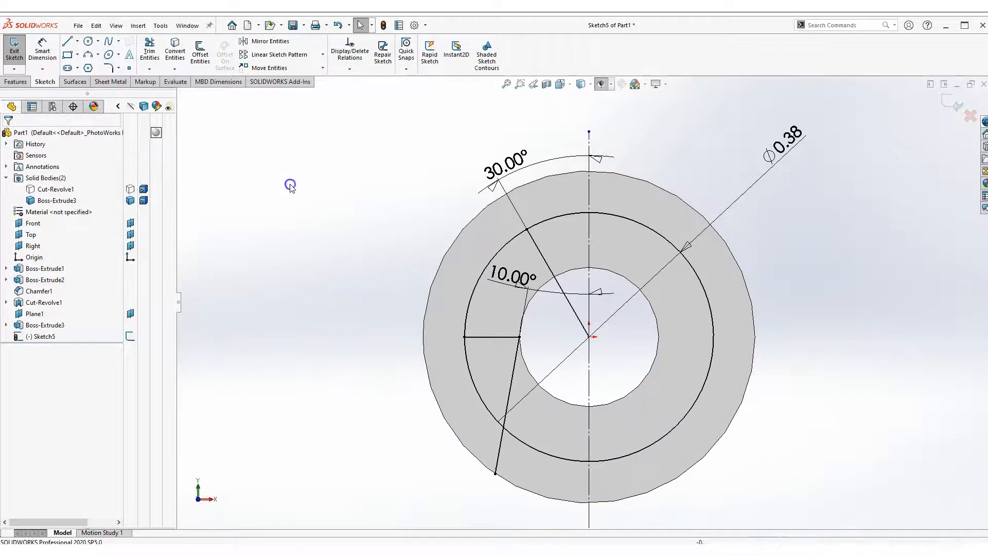
click(151, 50)
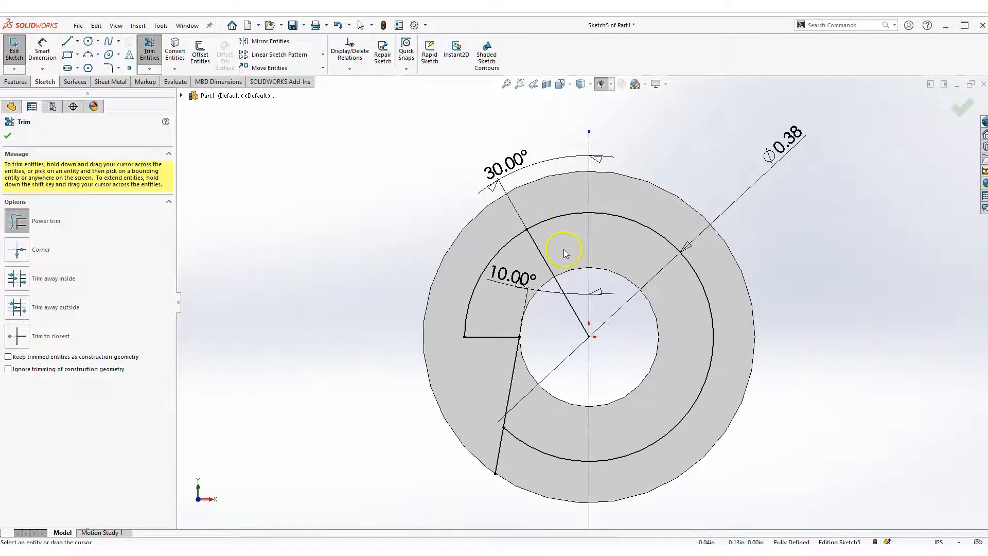
scroll(565, 253, down, 2)
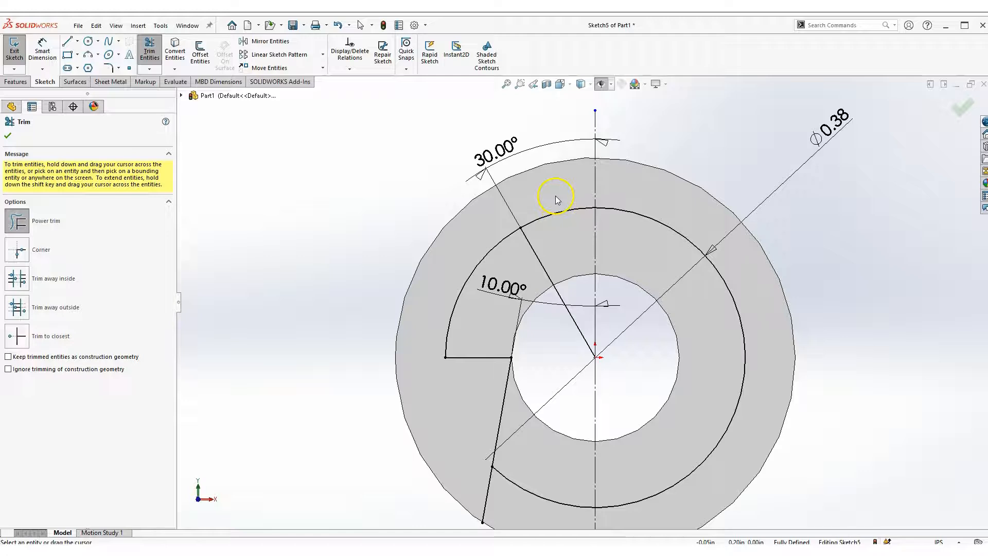
drag(557, 196, 557, 198)
click(855, 354)
scroll(828, 366, up, 1)
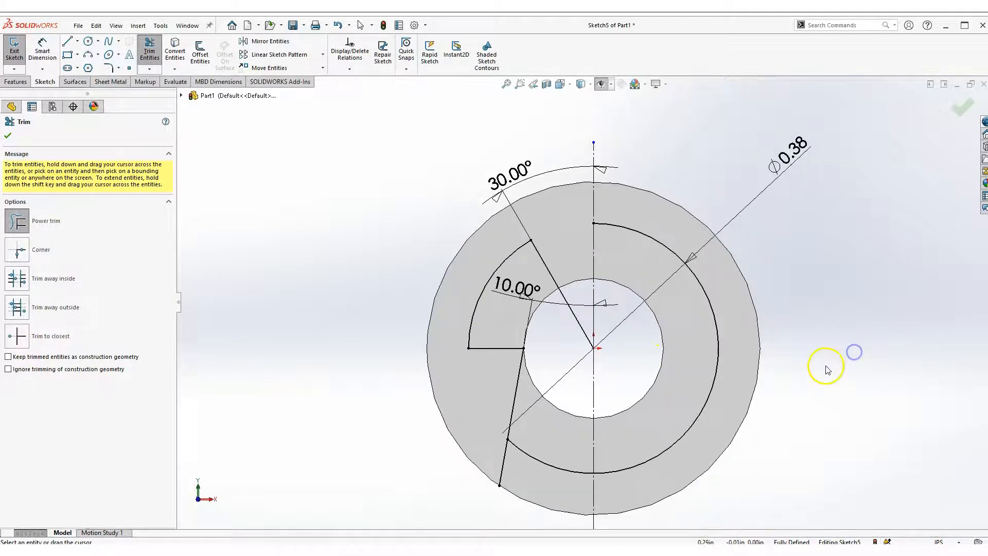
click(824, 370)
key(Escape)
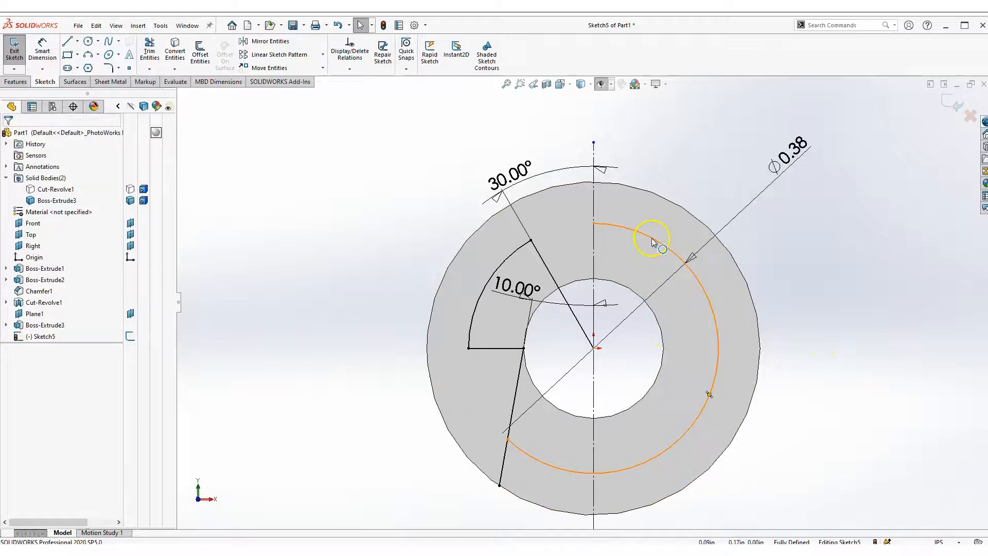
Step: Change the large remaining arc of the 0.375 in circle to construction geometry
click(653, 242)
click(701, 205)
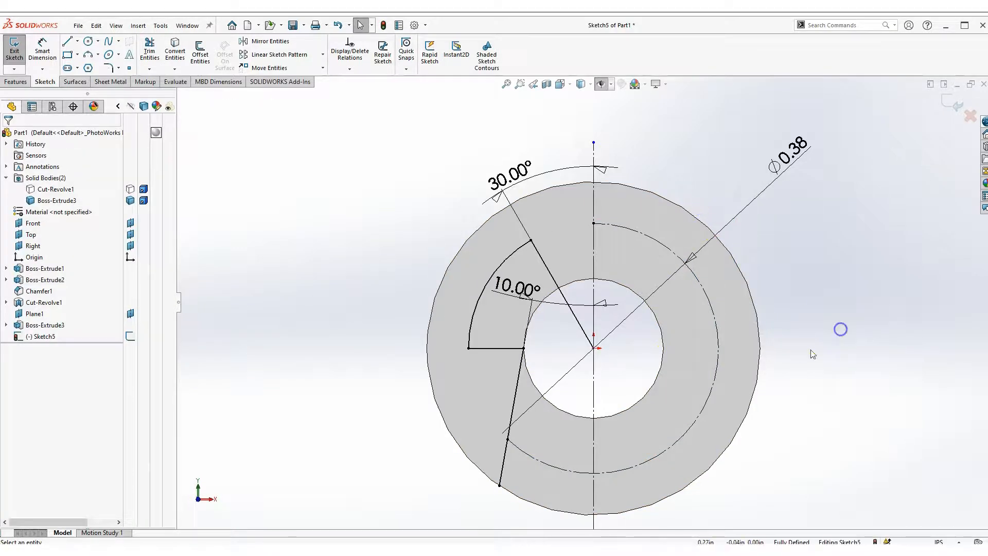
Step: Convert the ring's outer circular edge into a sketch entity
scroll(566, 308, down, 1)
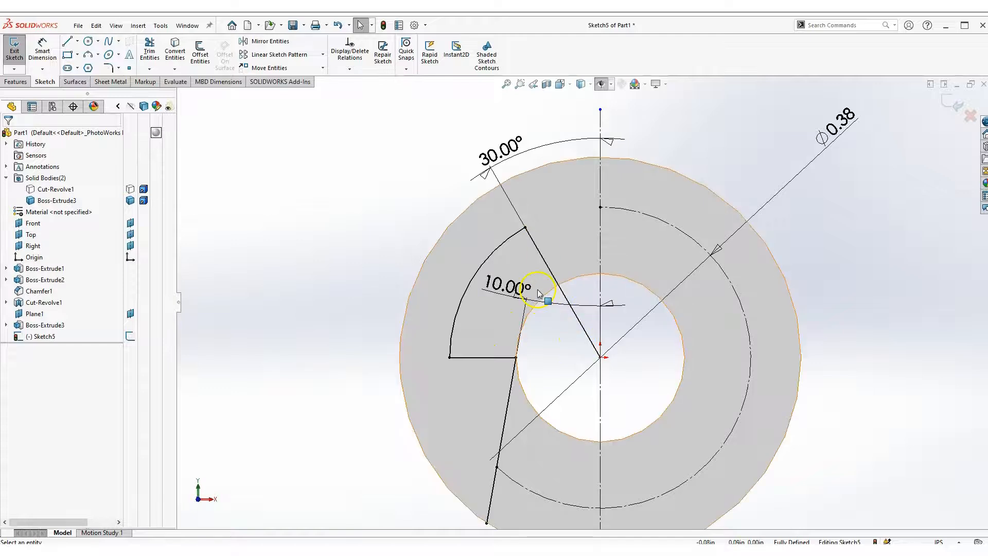
scroll(560, 391, up, 2)
scroll(634, 413, down, 1)
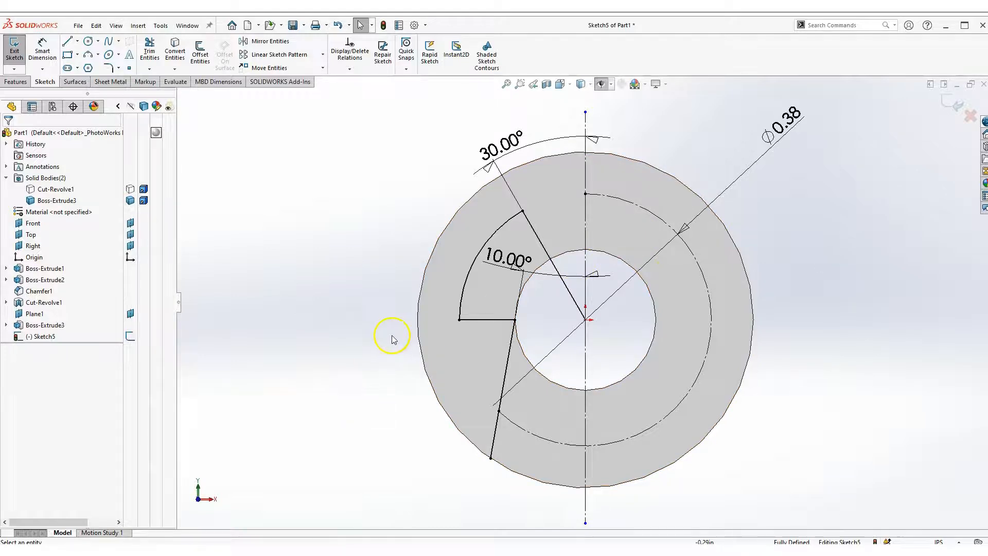
click(431, 383)
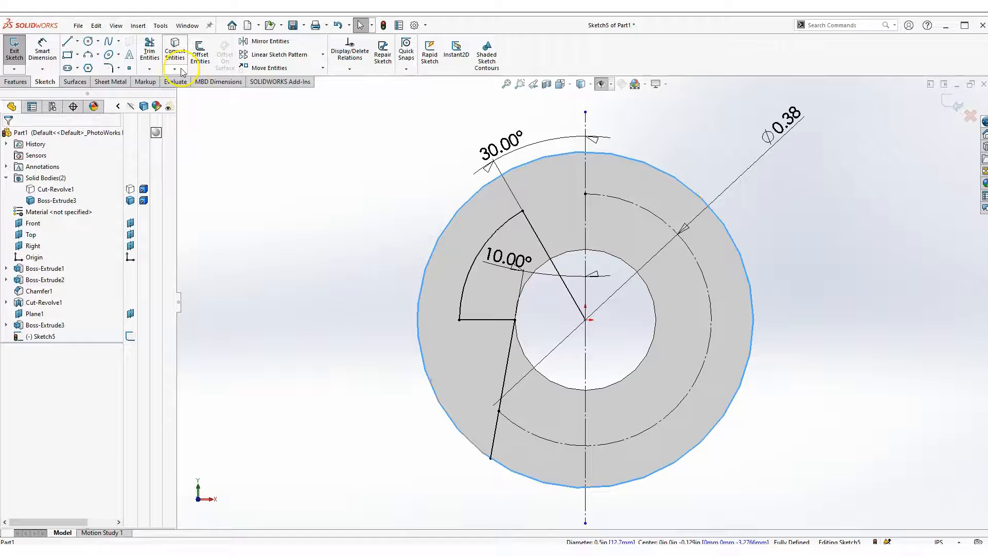
click(175, 51)
click(251, 311)
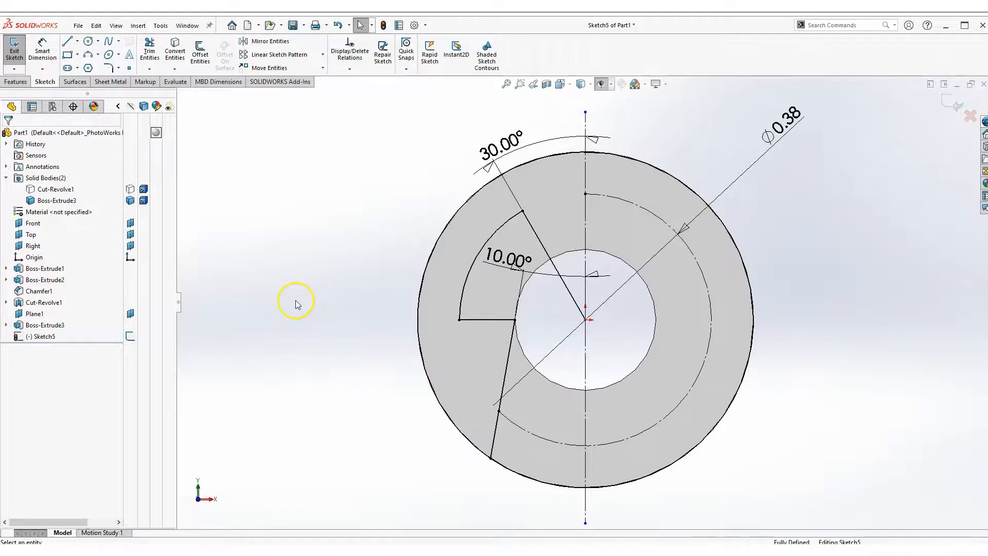
click(278, 41)
click(256, 219)
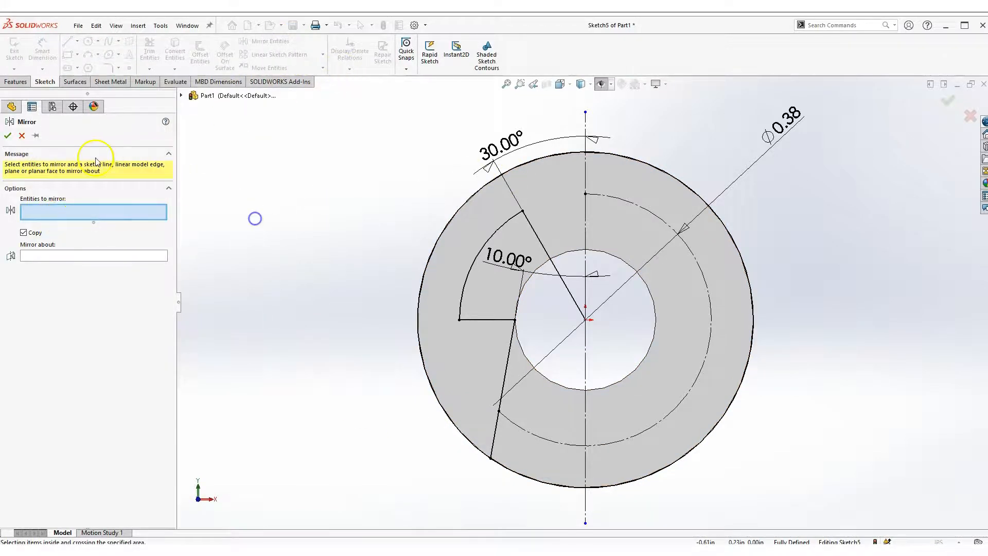
click(22, 136)
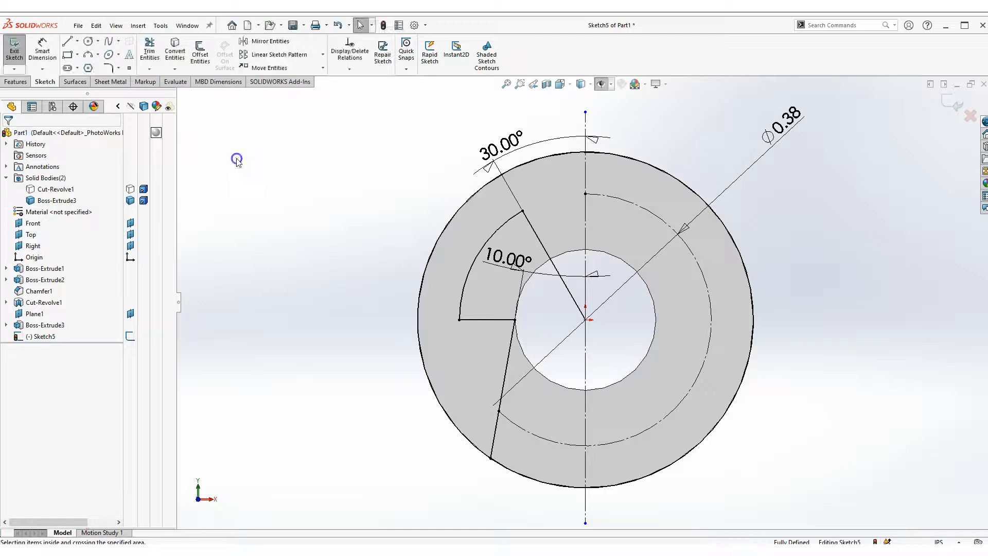
Step: Mirror the 30° line, the arc, the horizontal line and the lower slanted line about the vertical construction line
click(273, 42)
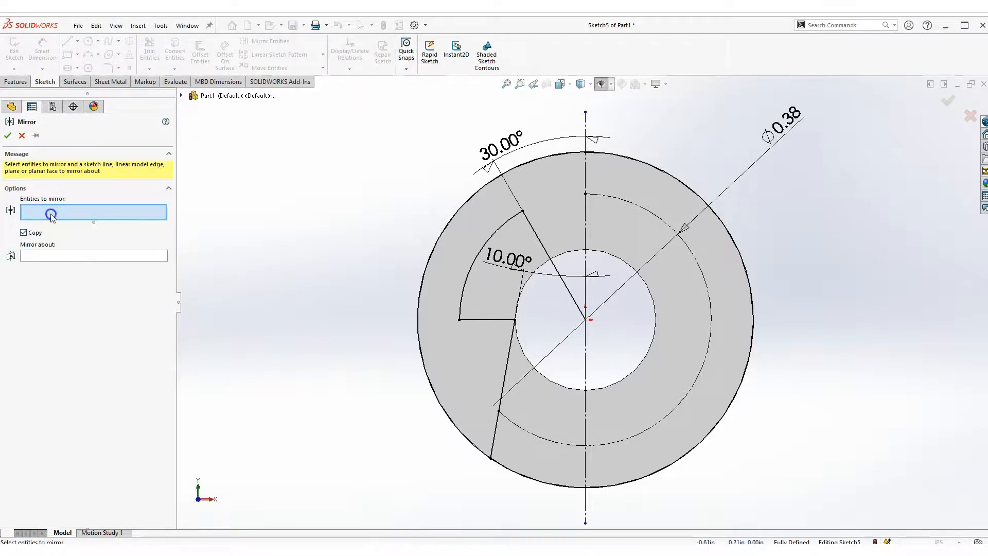
scroll(541, 318, down, 2)
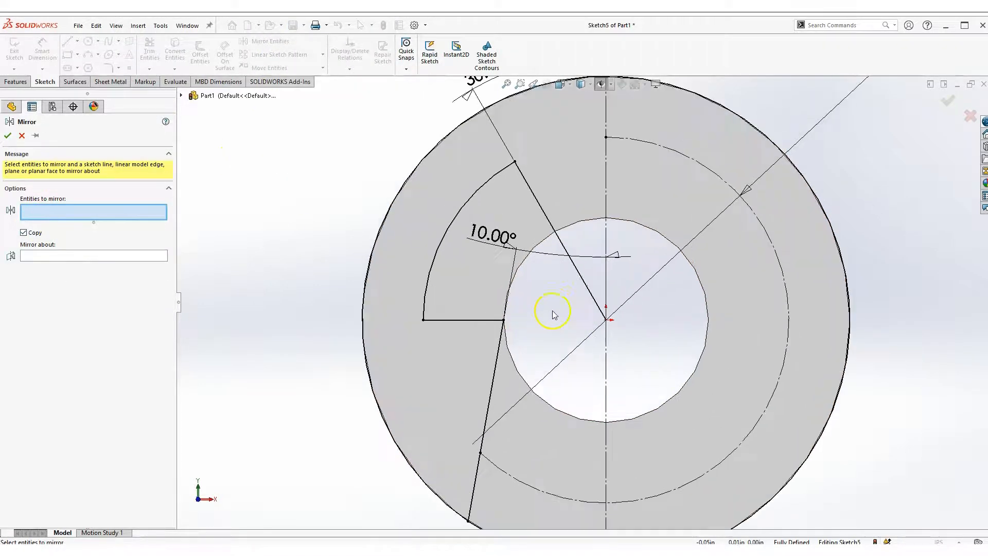
click(579, 275)
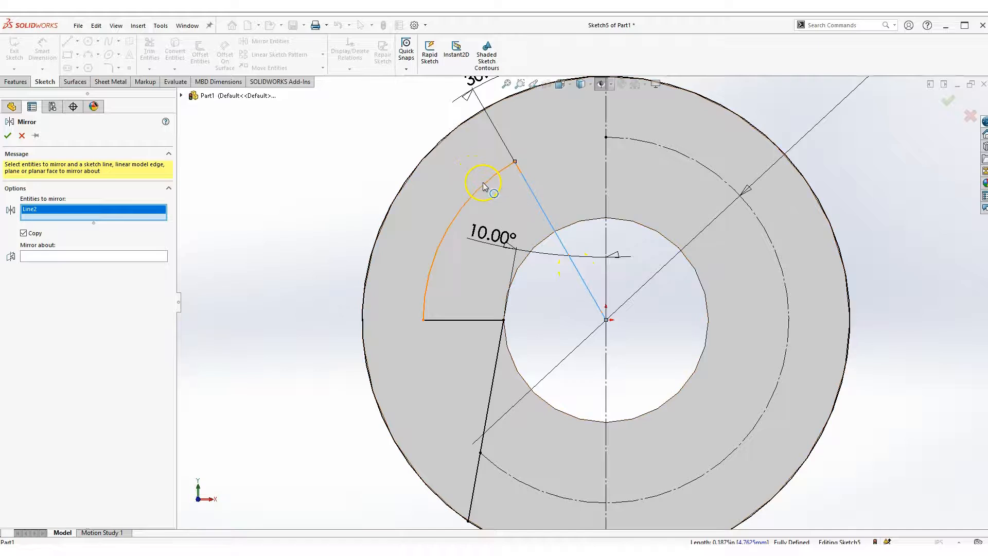
click(484, 186)
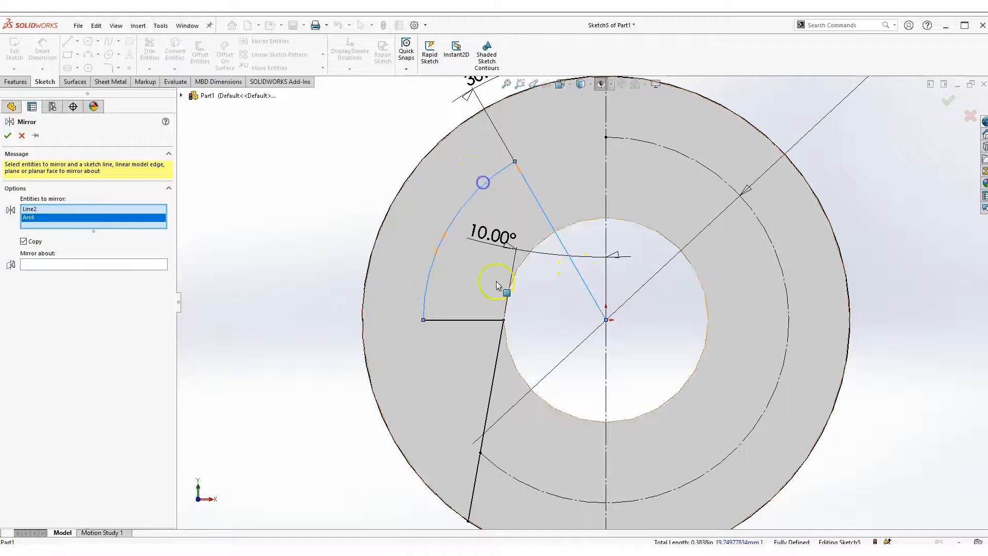
click(472, 321)
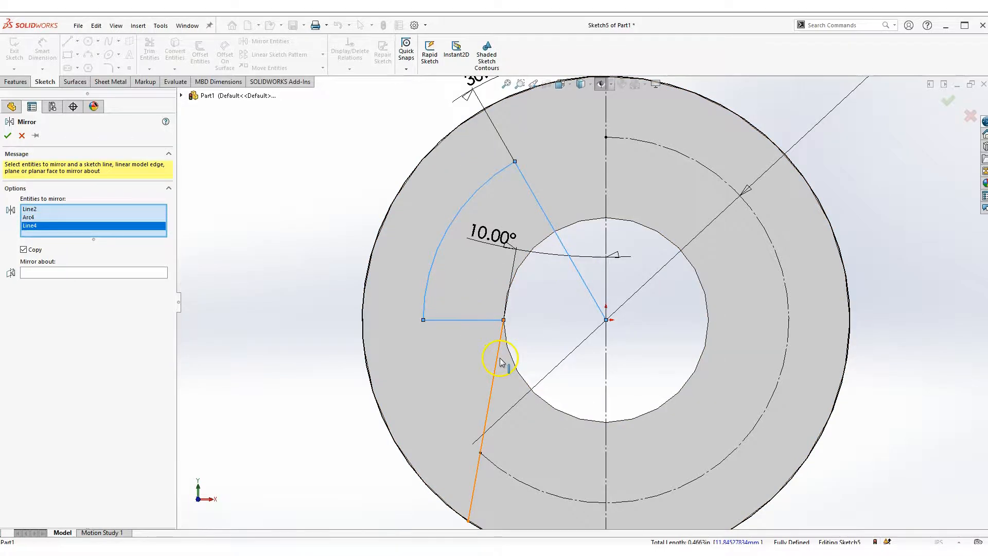
click(500, 362)
key(f)
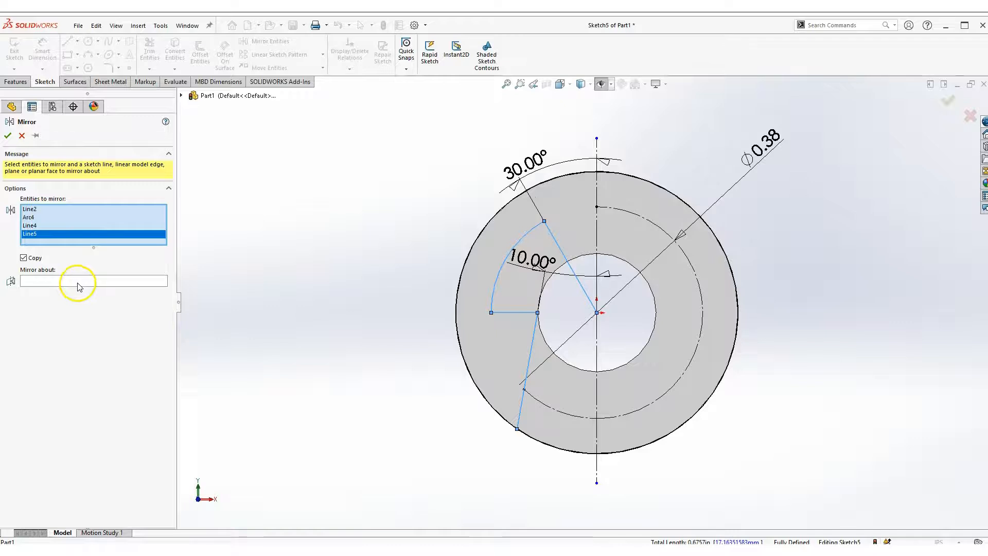
click(599, 349)
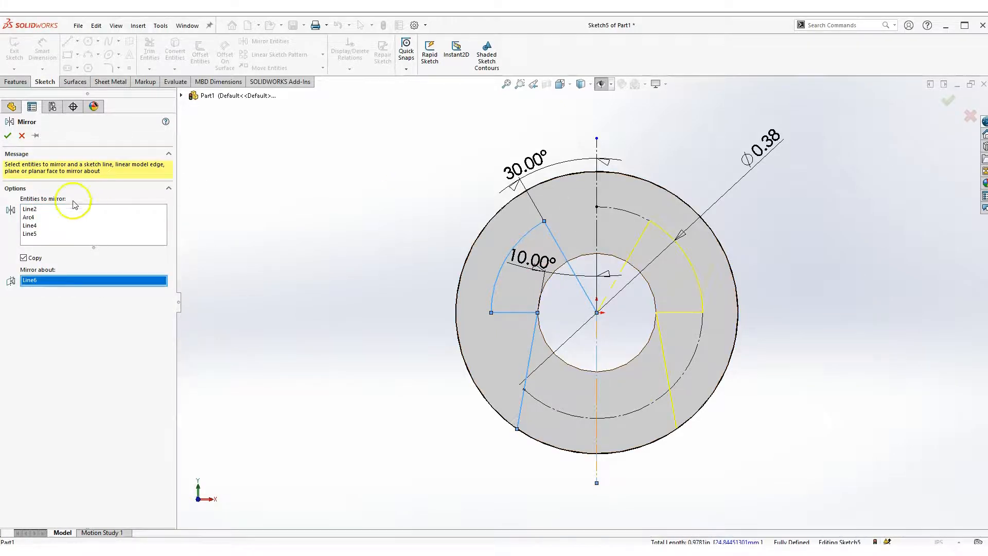
click(7, 136)
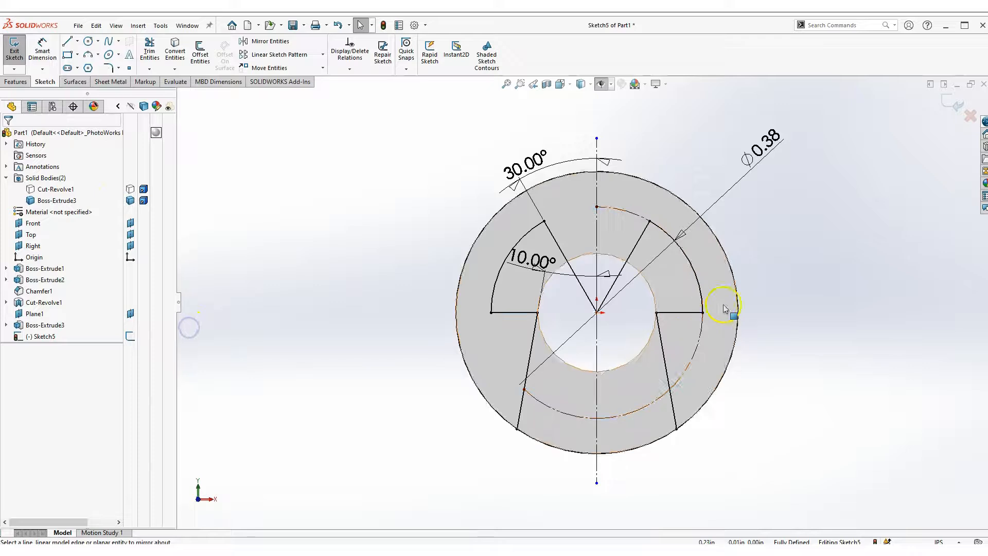
Step: Power trim the ring's outer circle, keeping only the arc between the two lower slanted lines
scroll(726, 307, down, 2)
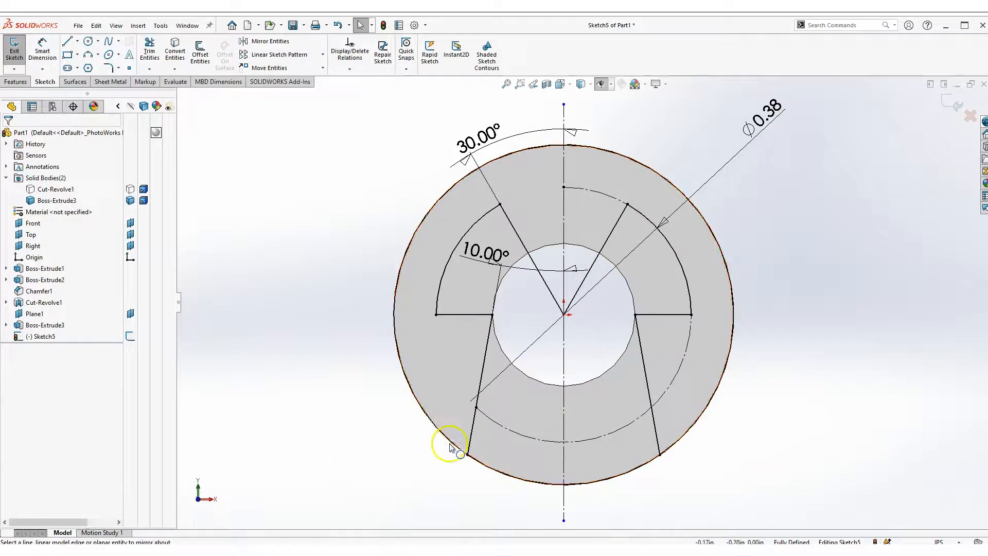
click(740, 464)
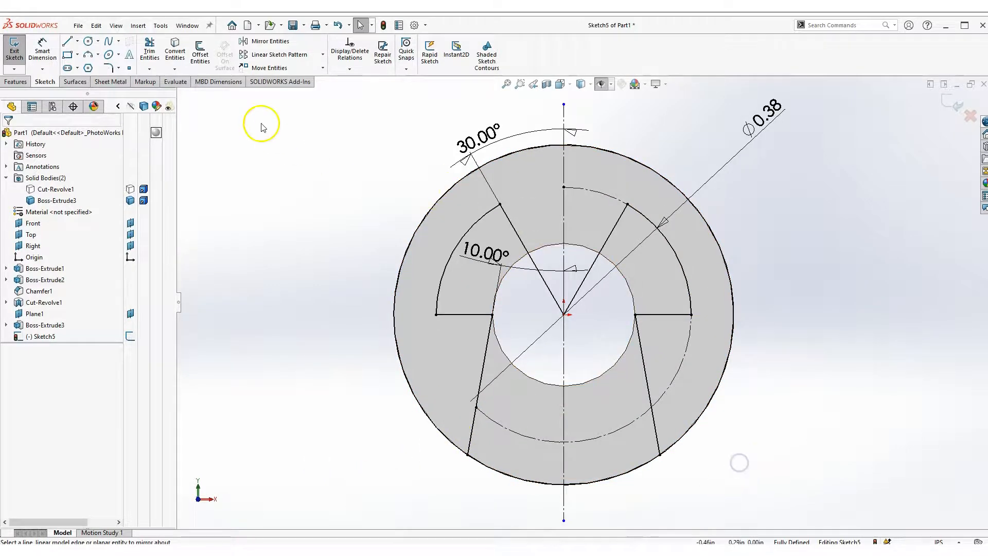
click(151, 52)
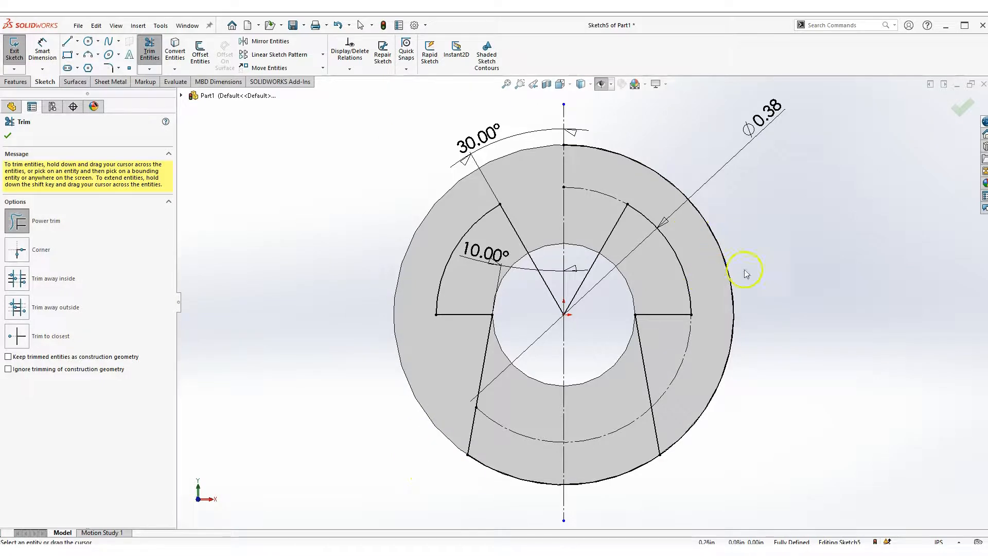
drag(716, 395, 710, 390)
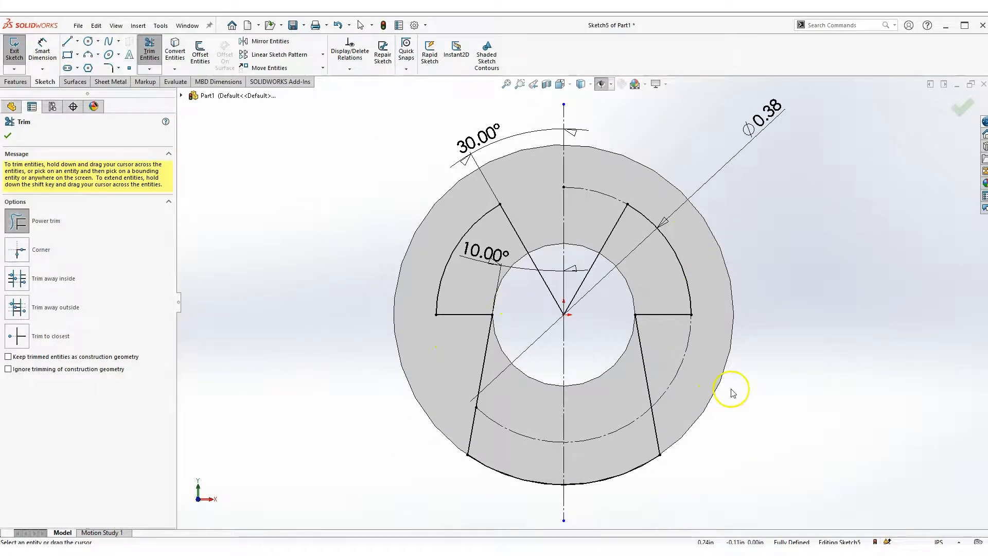
key(Escape)
Step: Sketch a short slanted line about 0.031 in long from the outer end of the right horizontal line, then exit the sketch
scroll(659, 437, down, 2)
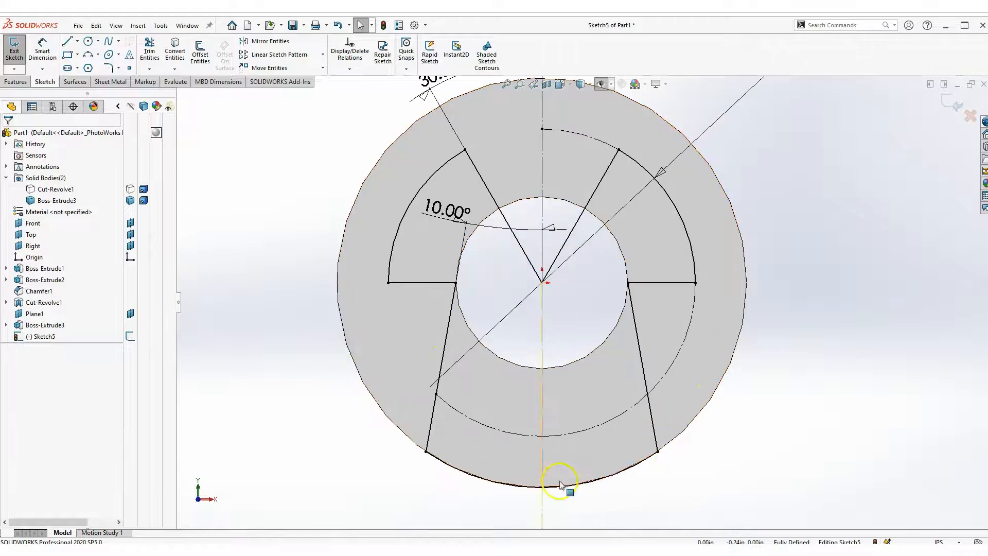
scroll(468, 412, down, 2)
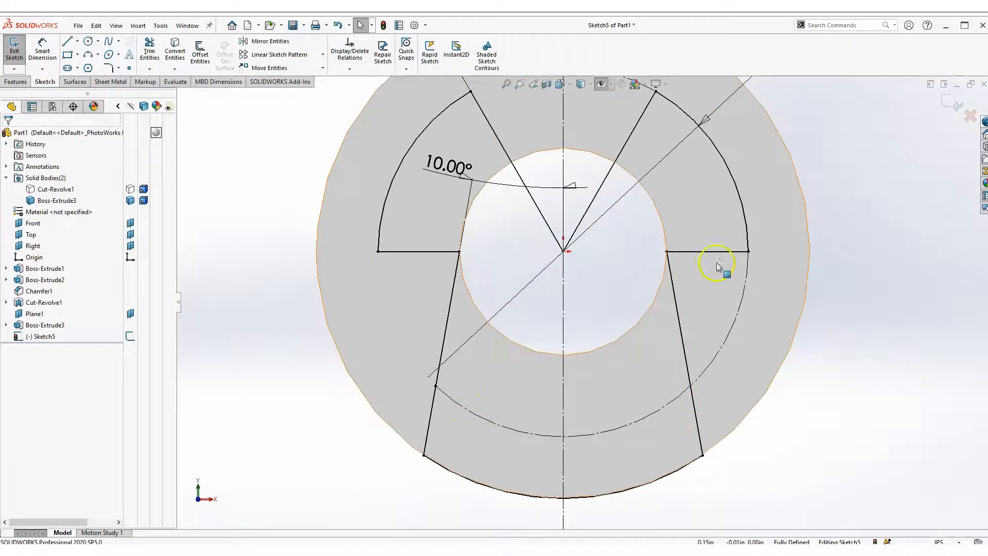
scroll(731, 268, down, 5)
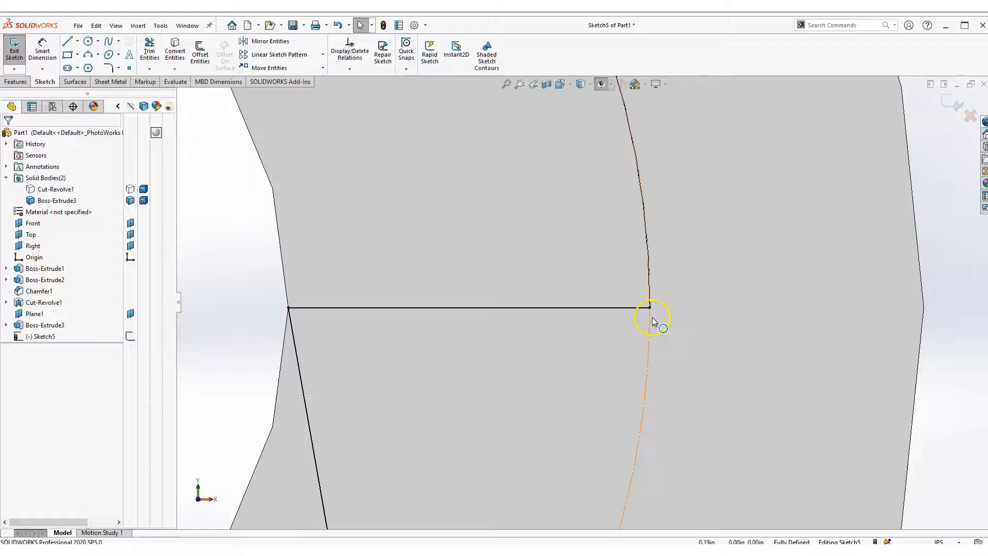
scroll(679, 341, up, 5)
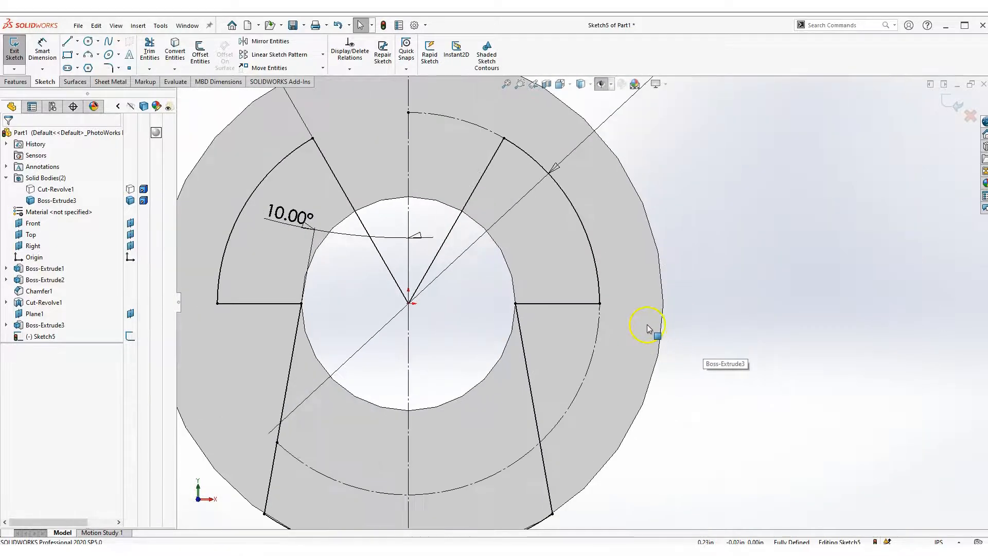
scroll(597, 330, up, 2)
scroll(595, 327, down, 2)
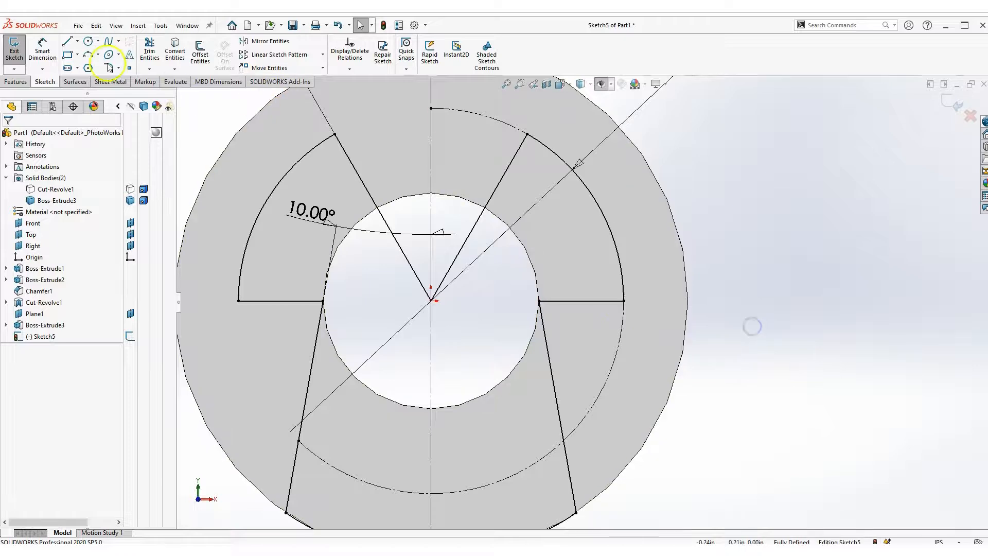
click(625, 301)
click(637, 331)
key(Escape)
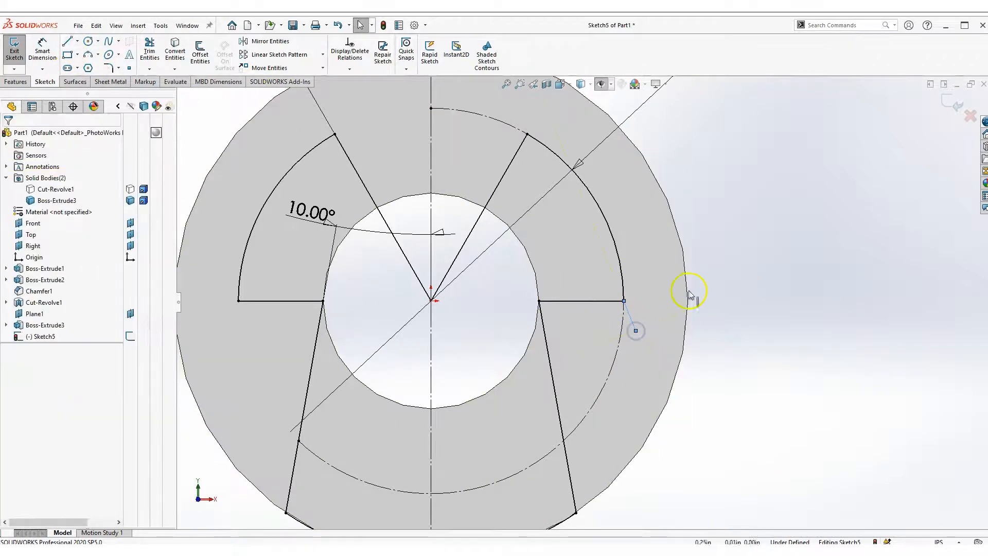
click(953, 105)
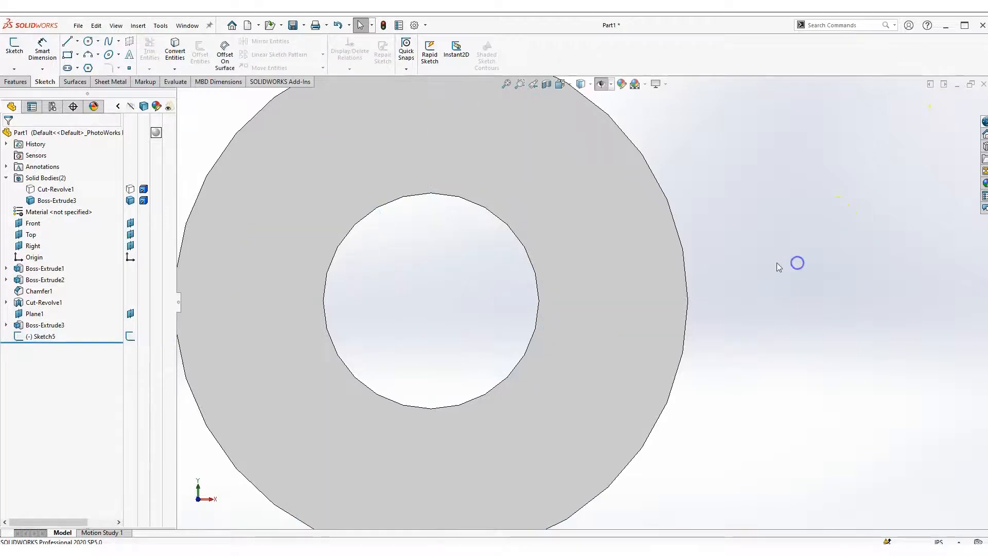
Step: Reopen the ring's cutout sketch and delete the short extra line at the end of the right horizontal line
click(72, 326)
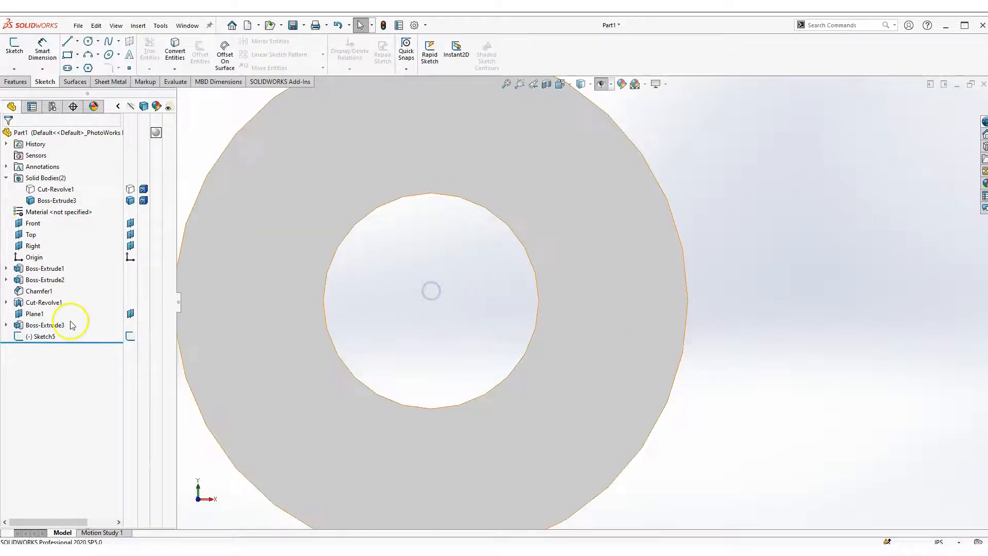
click(41, 336)
click(50, 290)
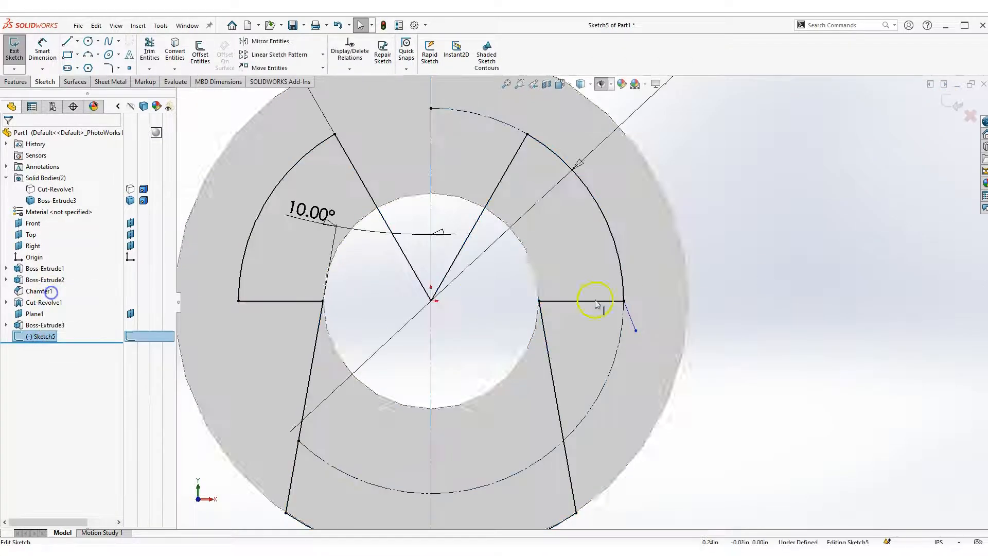
click(632, 318)
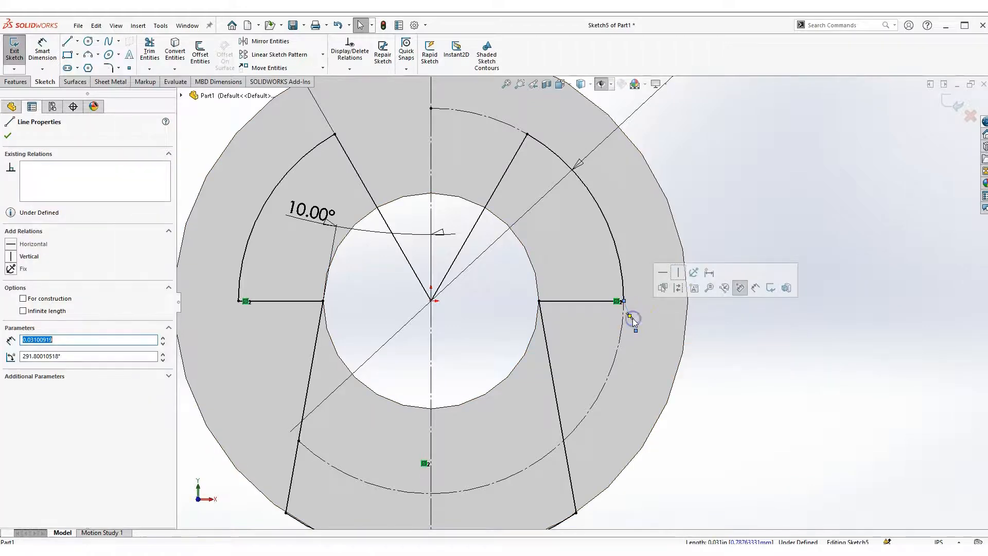
key(Delete)
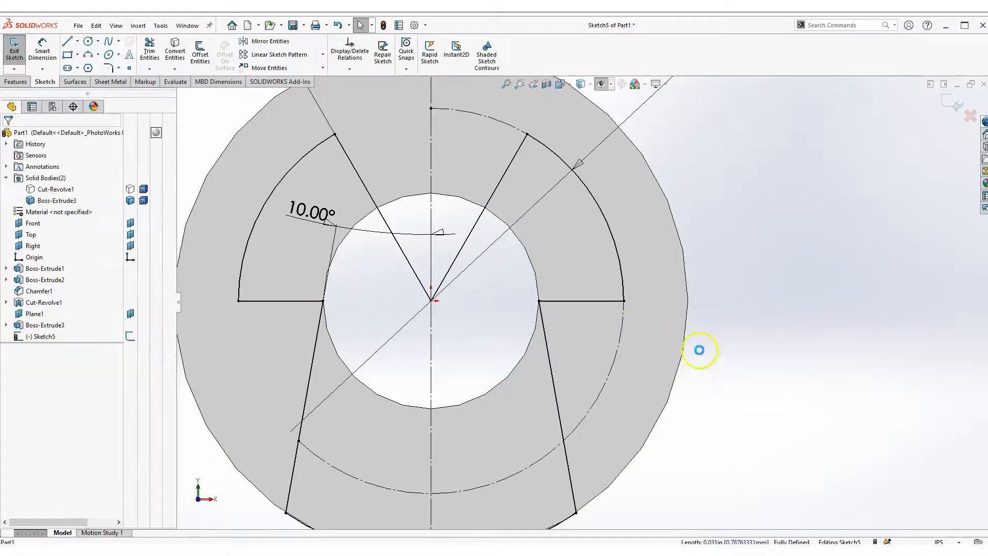
Step: Cut the mirrored profile out of the ring with an Extruded Cut set to Through All
scroll(665, 394, up, 2)
scroll(468, 237, down, 1)
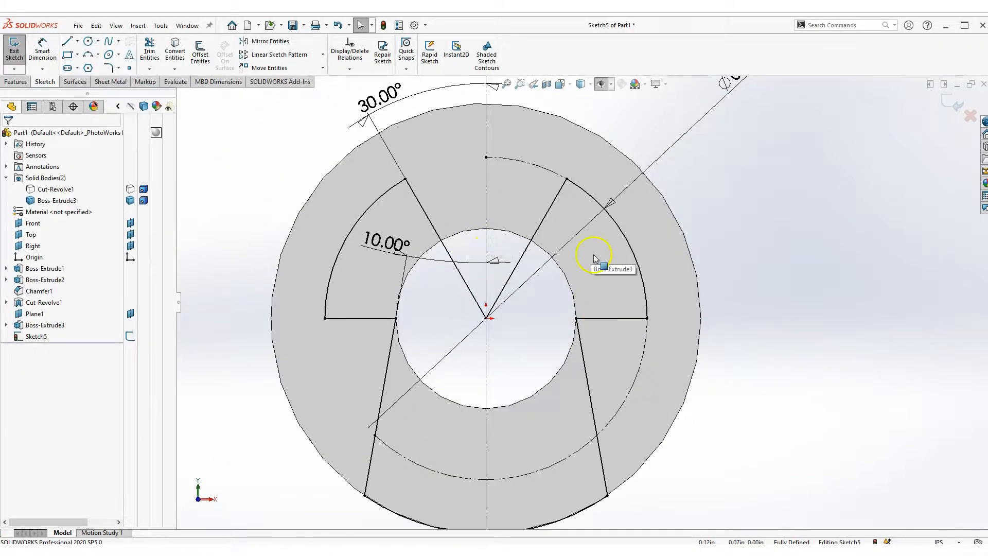
scroll(551, 368, up, 1)
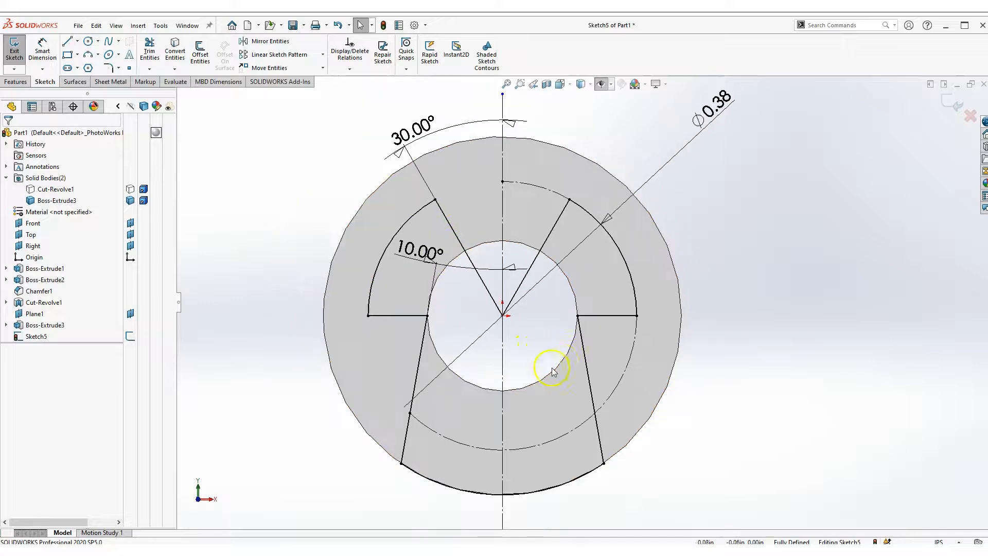
scroll(621, 333, down, 1)
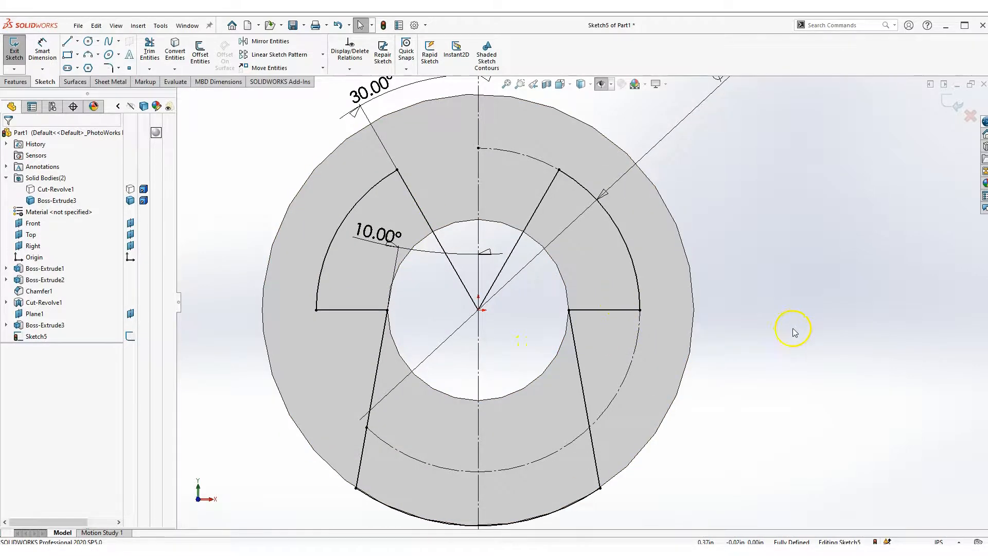
scroll(583, 301, up, 2)
right_drag(772, 266, 884, 347)
mouse_move(655, 383)
mouse_down()
mouse_move(640, 349)
mouse_move(658, 372)
mouse_up()
drag(559, 358, 533, 364)
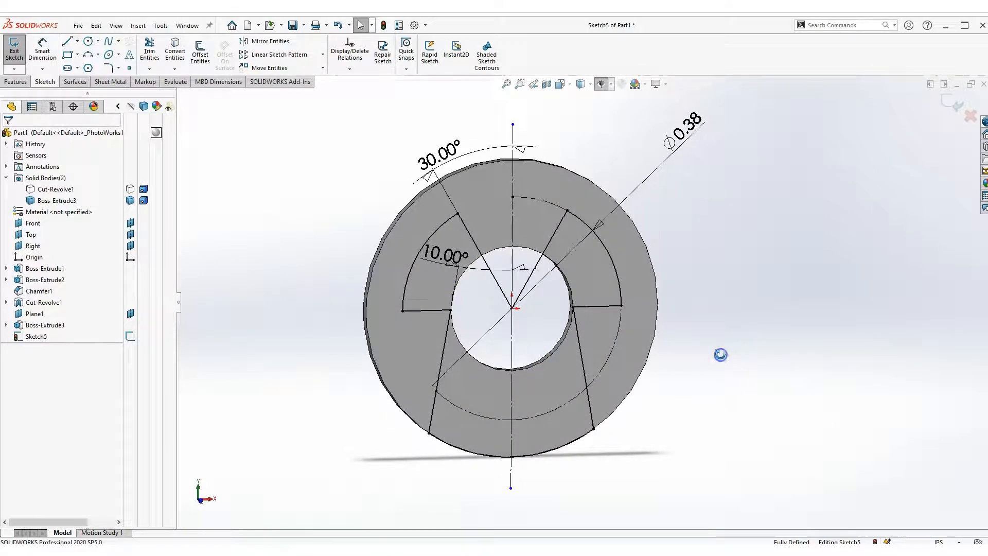
click(20, 84)
click(154, 57)
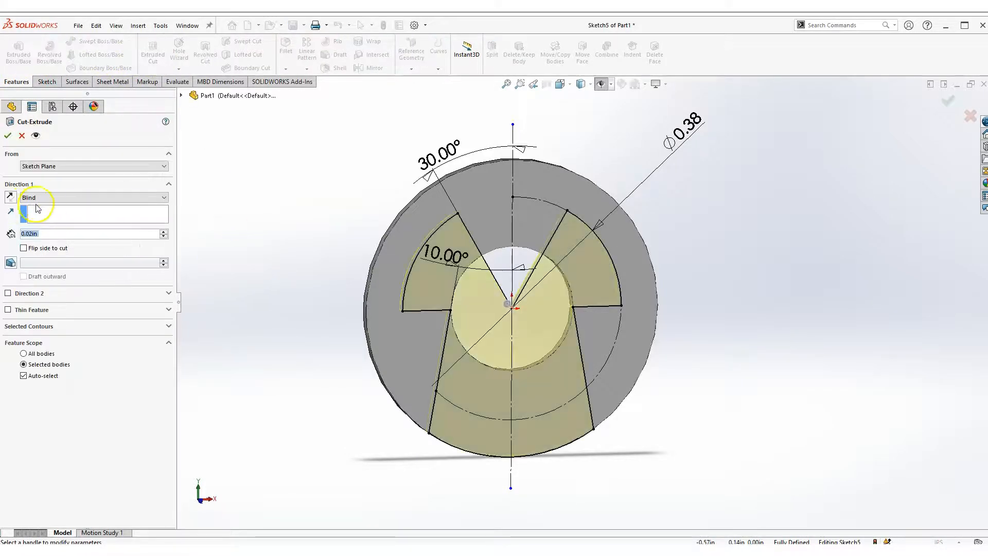
click(38, 199)
click(41, 212)
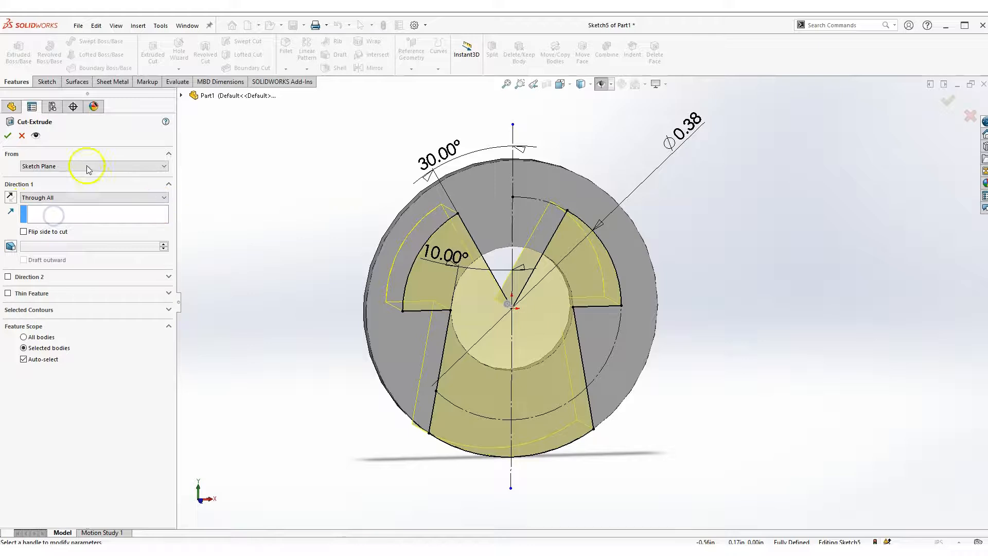
click(8, 135)
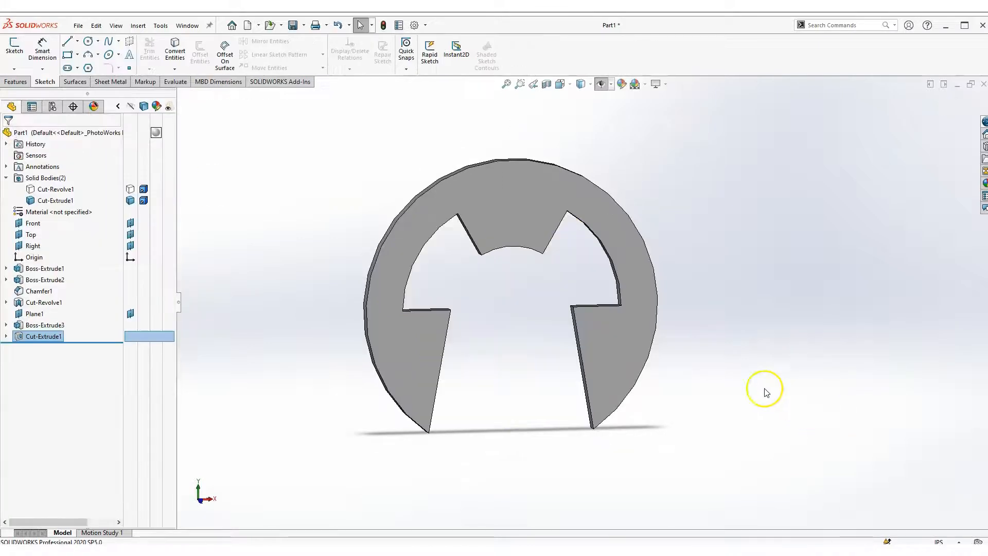
Step: Examine the cut retaining ring's inner corners and edges from several angles
right_drag(761, 321, 771, 422)
scroll(534, 279, down, 3)
drag(533, 278, 503, 261)
scroll(525, 324, up, 3)
drag(493, 384, 471, 329)
drag(549, 335, 572, 401)
drag(540, 314, 521, 267)
scroll(480, 232, down, 2)
drag(455, 297, 424, 293)
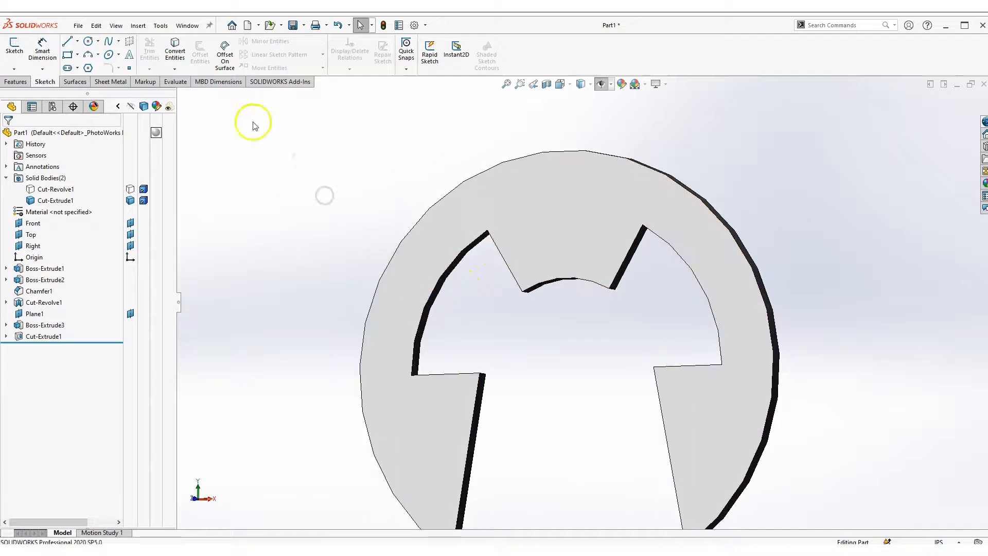
Step: Start a Fillet with a 0.03 in radius and select the left leg's lower tip and upper inner corner edges on the ring
click(16, 81)
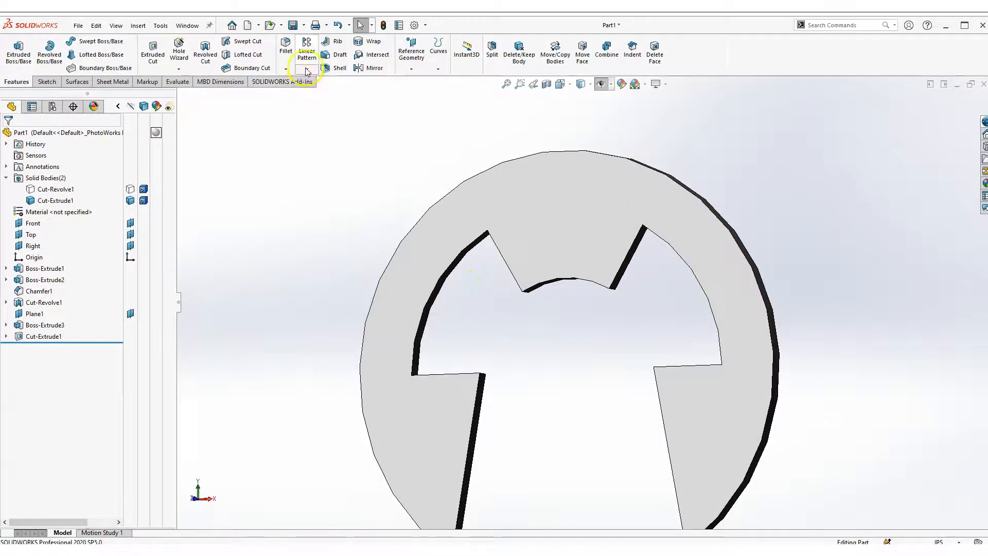
scroll(505, 379, up, 3)
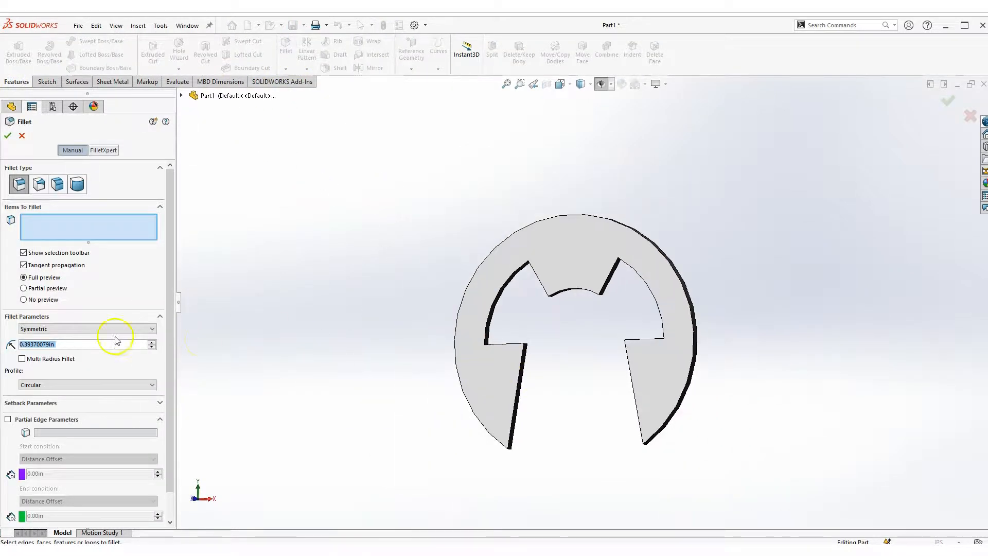
drag(65, 344, 13, 345)
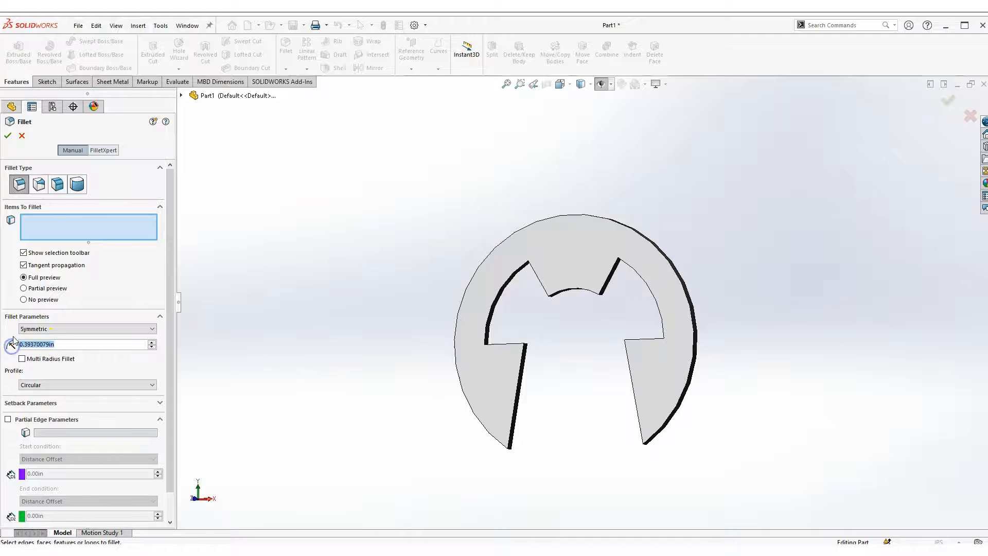
text(0.03)
key(Return)
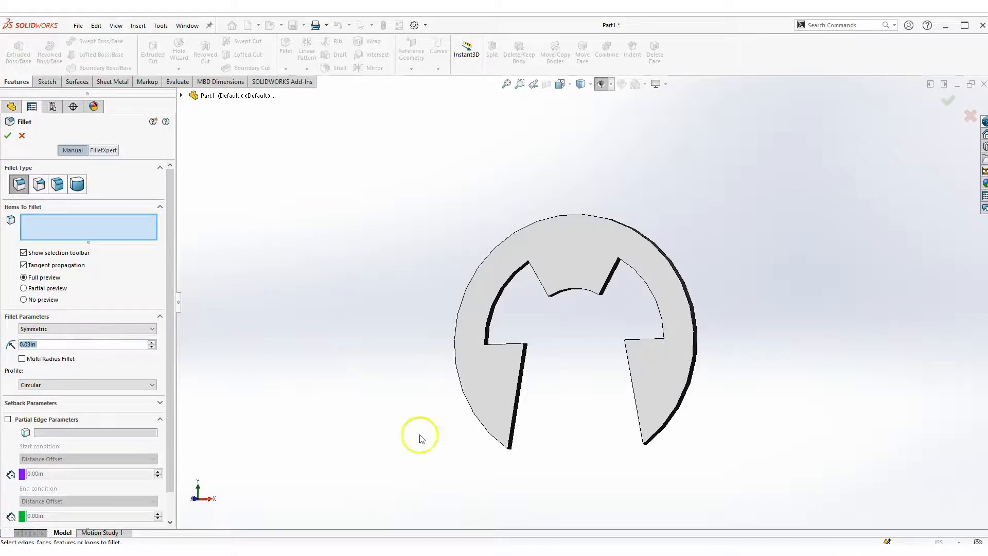
scroll(520, 457, down, 3)
click(507, 415)
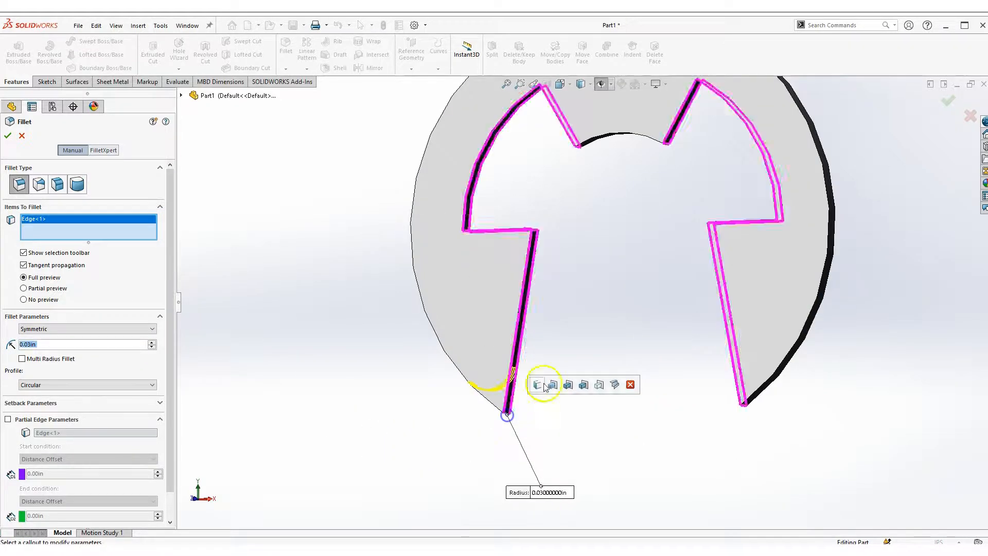
scroll(557, 128, down, 3)
click(523, 309)
scroll(588, 382, up, 4)
Step: Add the right leg's lower tip, its upper inner corner and the corner where it meets the inner arc to the fillet
right_drag(615, 348, 633, 431)
middle_drag(633, 431, 727, 467)
scroll(727, 467, down, 2)
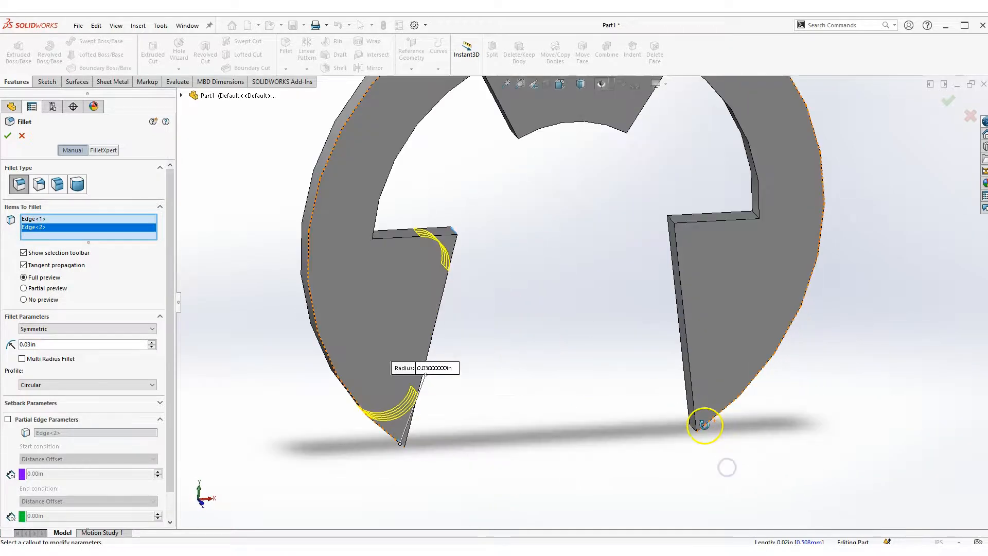
middle_drag(703, 425, 713, 431)
click(692, 433)
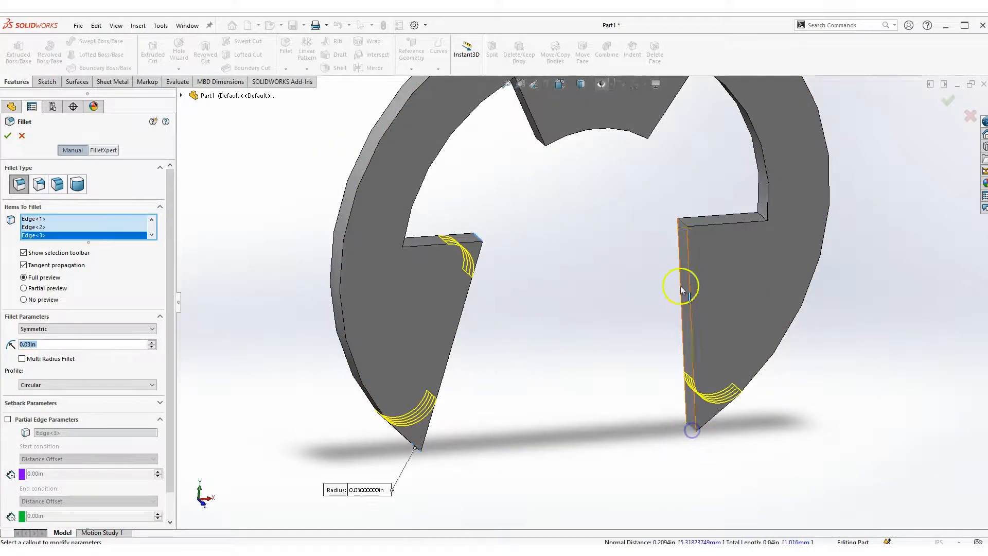
click(682, 227)
scroll(703, 222, down, 3)
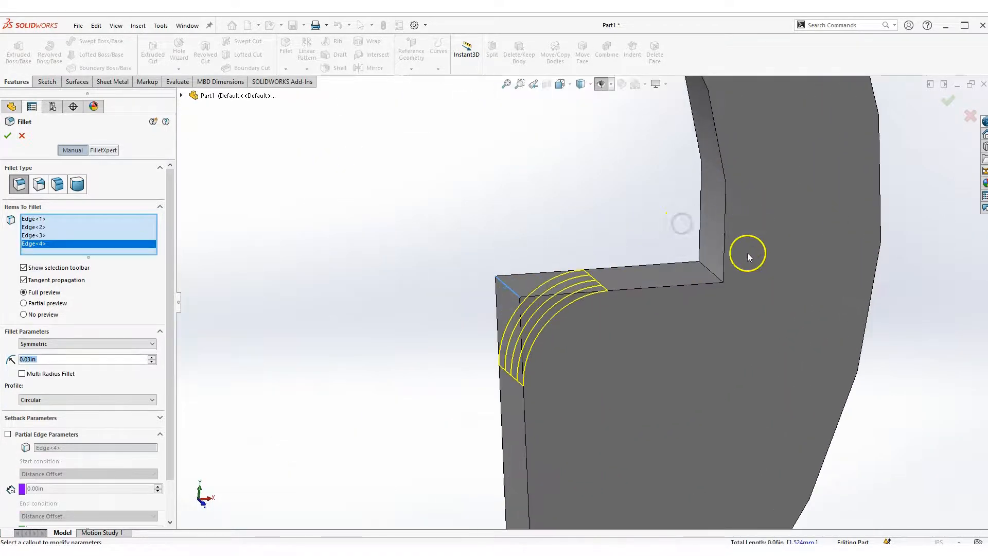
click(710, 274)
scroll(587, 271, up, 5)
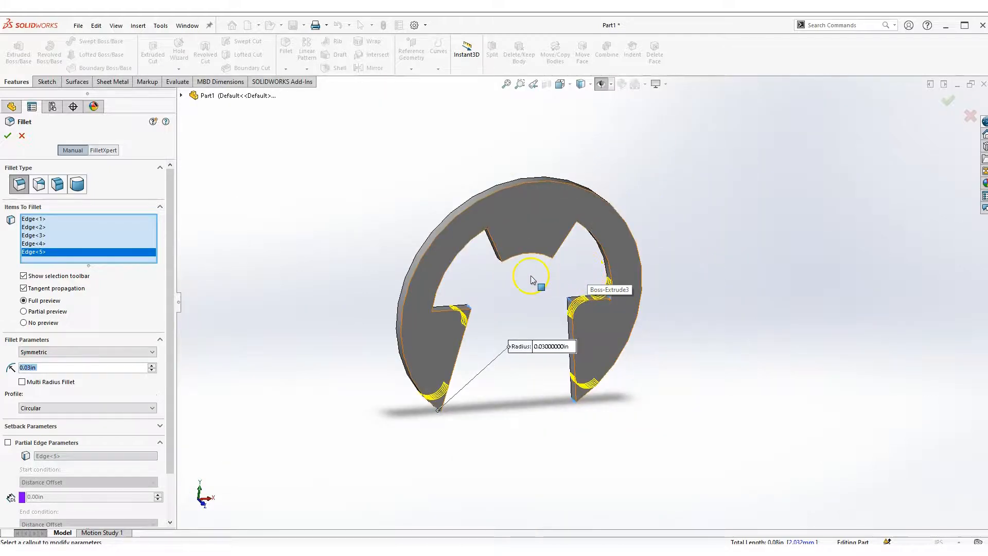
Step: Add both corners beside the central tab and the left leg's inner arc corner, and apply the 0.03 in fillet
scroll(585, 282, down, 6)
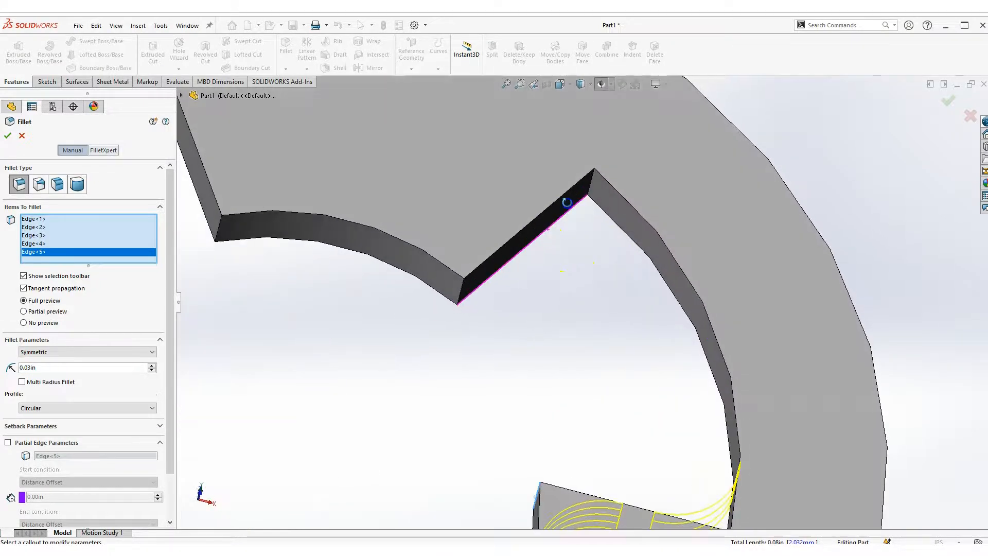
click(592, 183)
scroll(448, 286, up, 4)
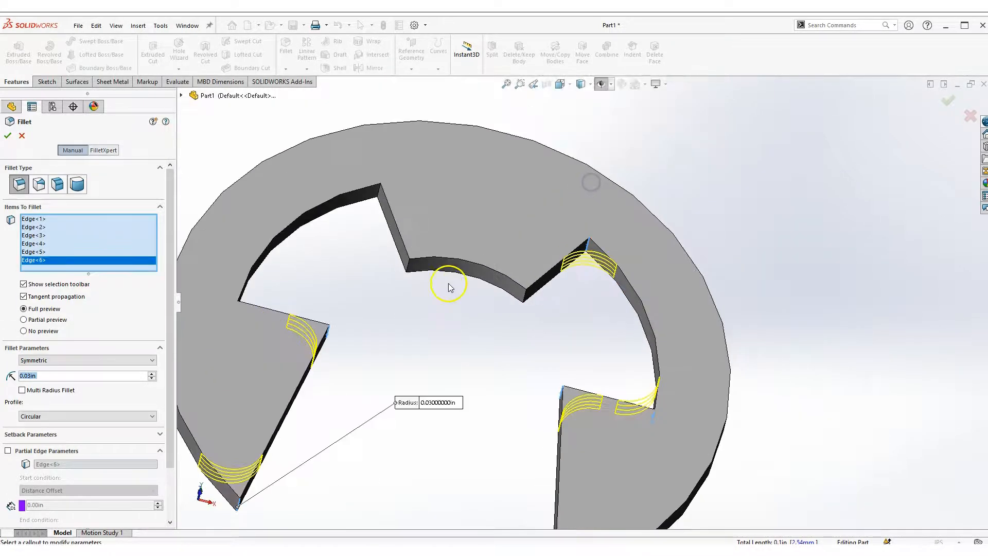
scroll(400, 208, down, 5)
click(403, 189)
scroll(440, 351, up, 4)
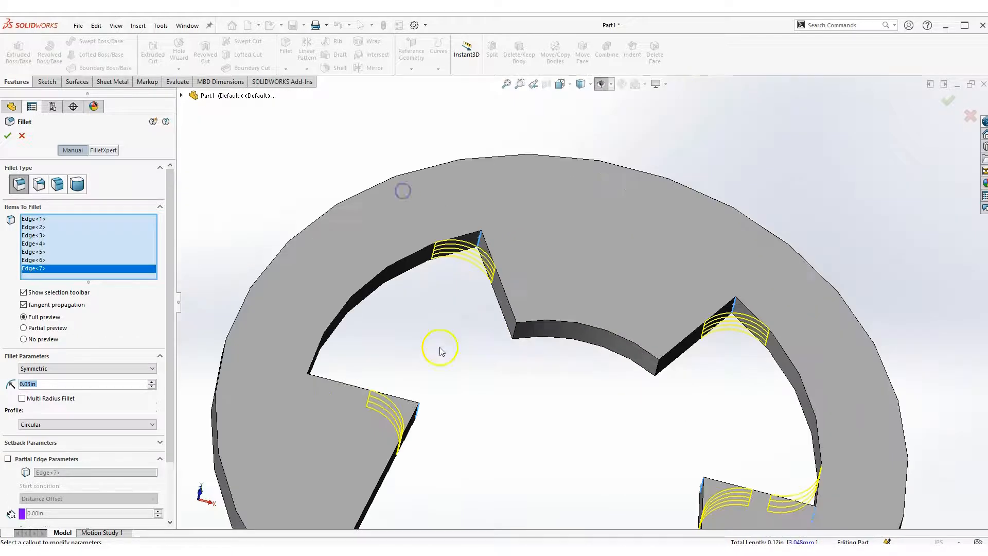
middle_drag(442, 376, 333, 369)
click(332, 356)
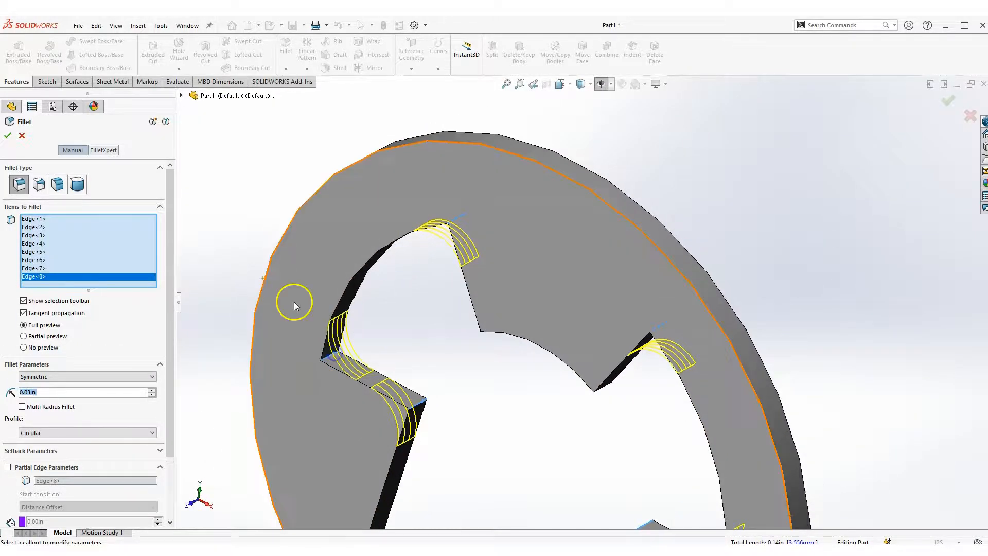
click(8, 136)
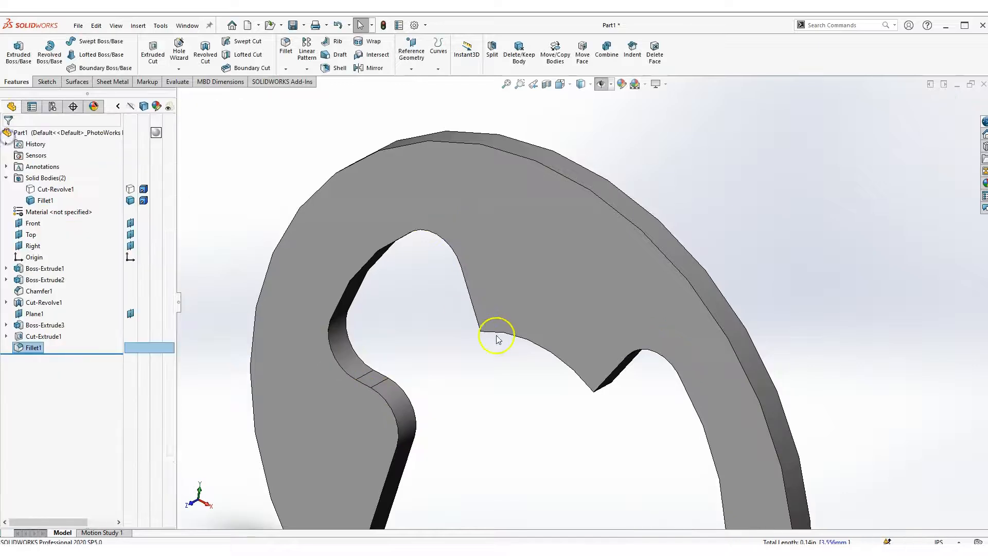
Step: Show the hidden pin body again together with the filleted ring and inspect how the two fit
scroll(505, 348, up, 5)
right_drag(354, 241, 359, 276)
drag(626, 316, 468, 270)
key(Escape)
click(130, 189)
click(726, 272)
right_drag(730, 242, 724, 331)
drag(724, 331, 455, 214)
key(Escape)
Step: Set the view of the pin and ring to the Trimetric orientation
key(space)
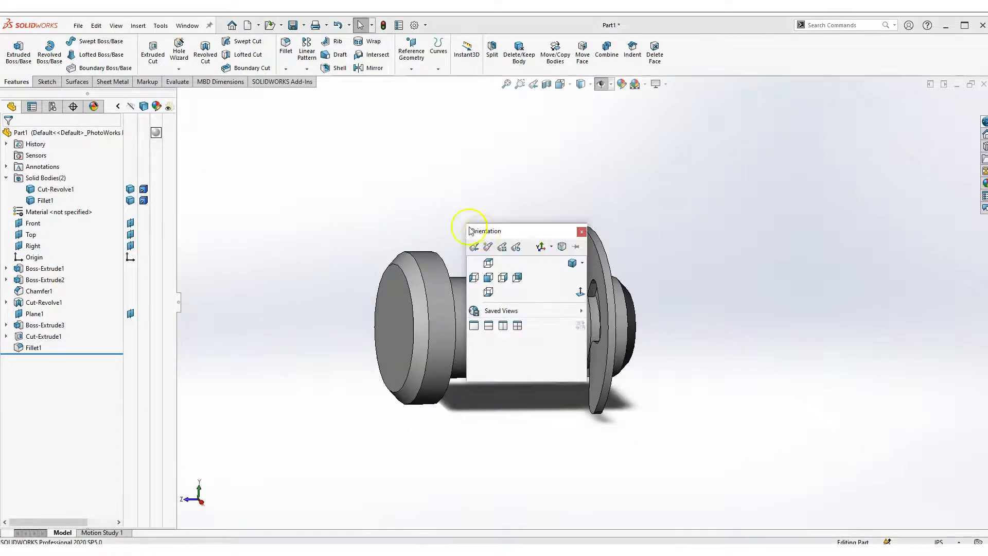
click(580, 258)
click(791, 202)
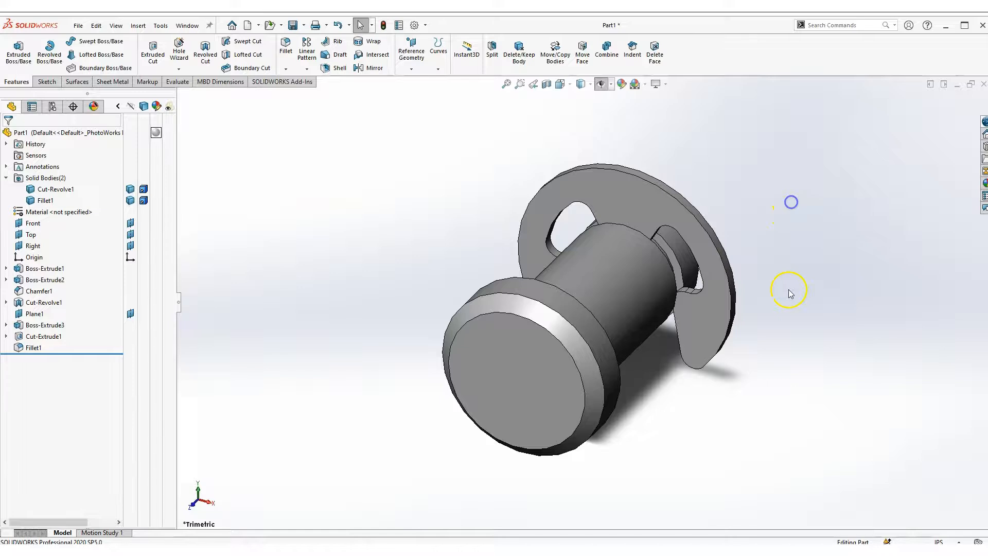
scroll(747, 346, up, 3)
scroll(748, 342, down, 3)
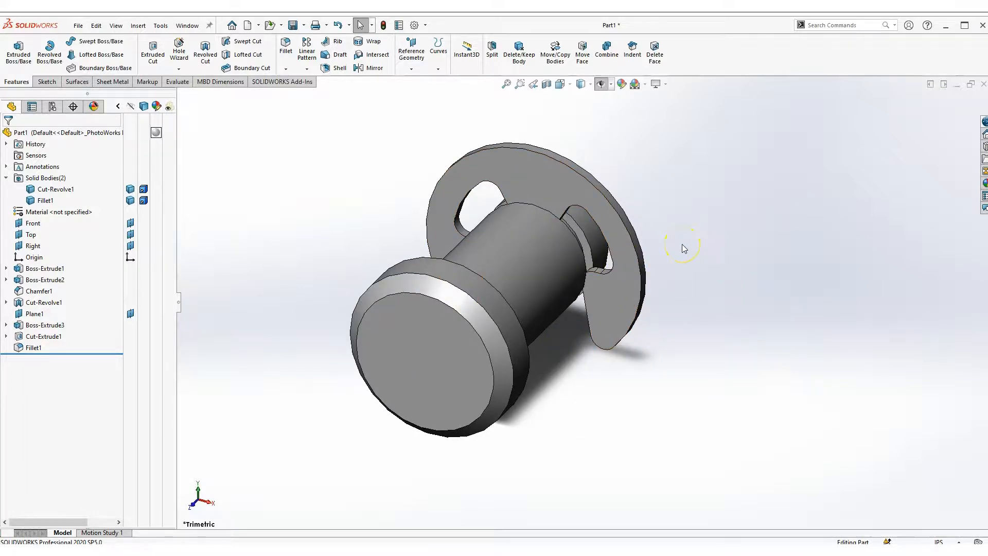
scroll(290, 226, up, 1)
scroll(290, 226, down, 1)
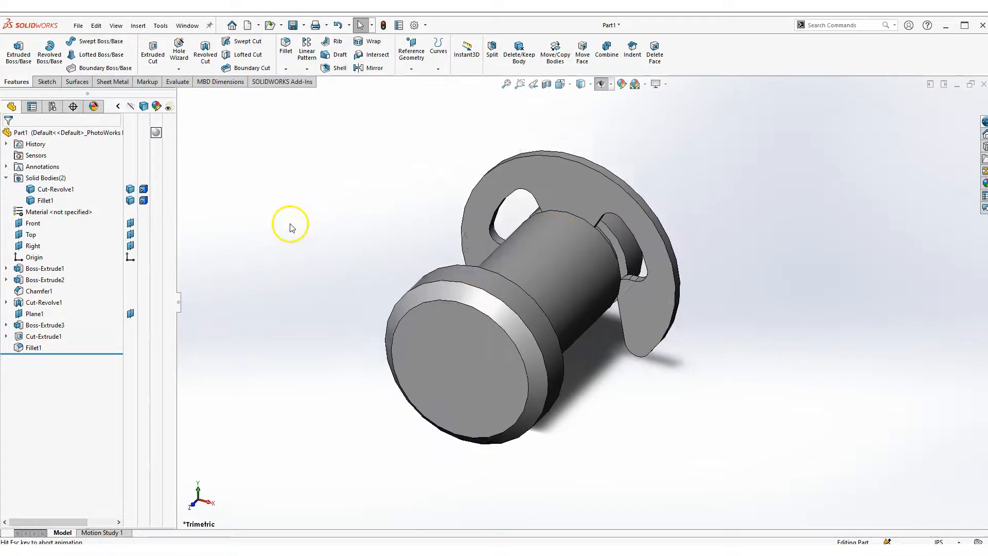
scroll(289, 227, up, 2)
scroll(289, 227, down, 2)
click(294, 260)
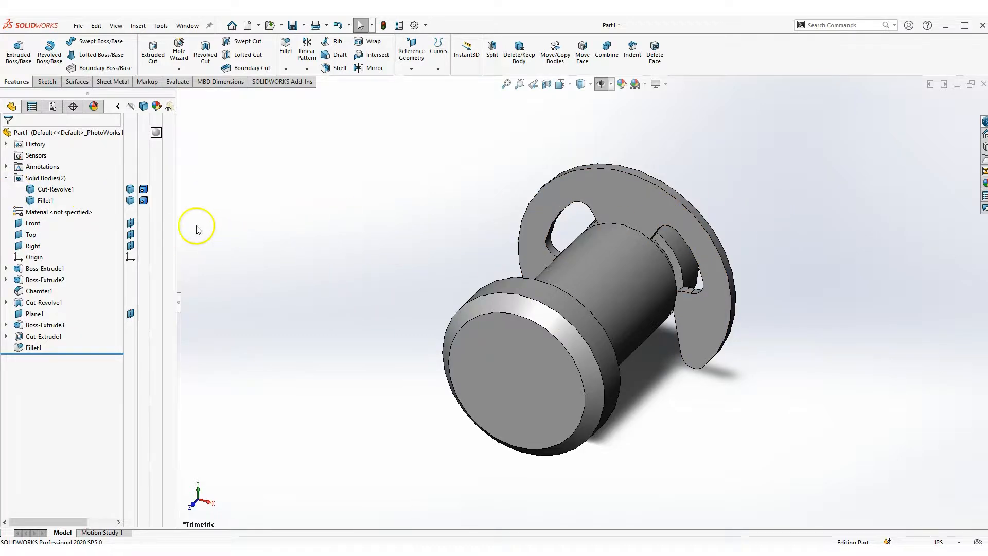
click(52, 191)
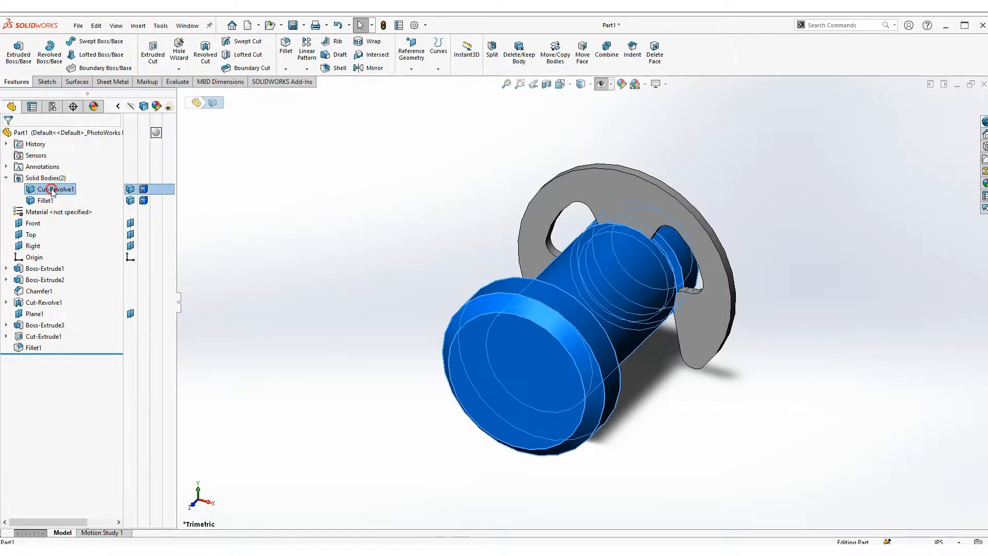
right_click(51, 191)
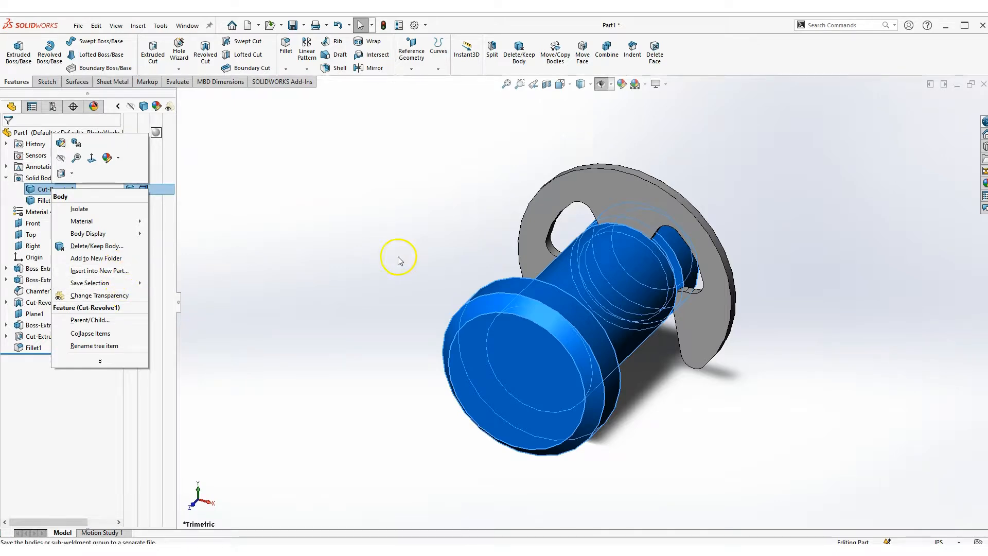
click(365, 272)
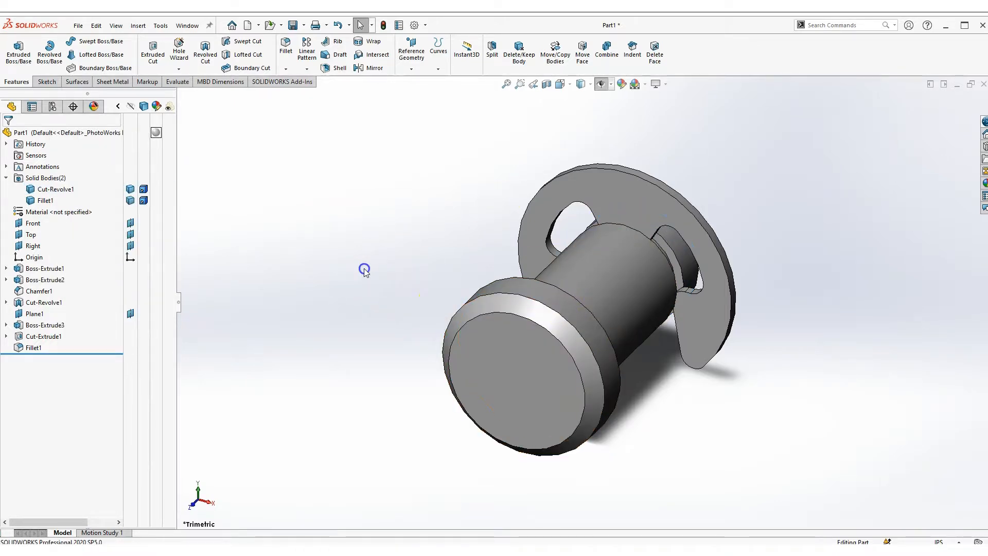